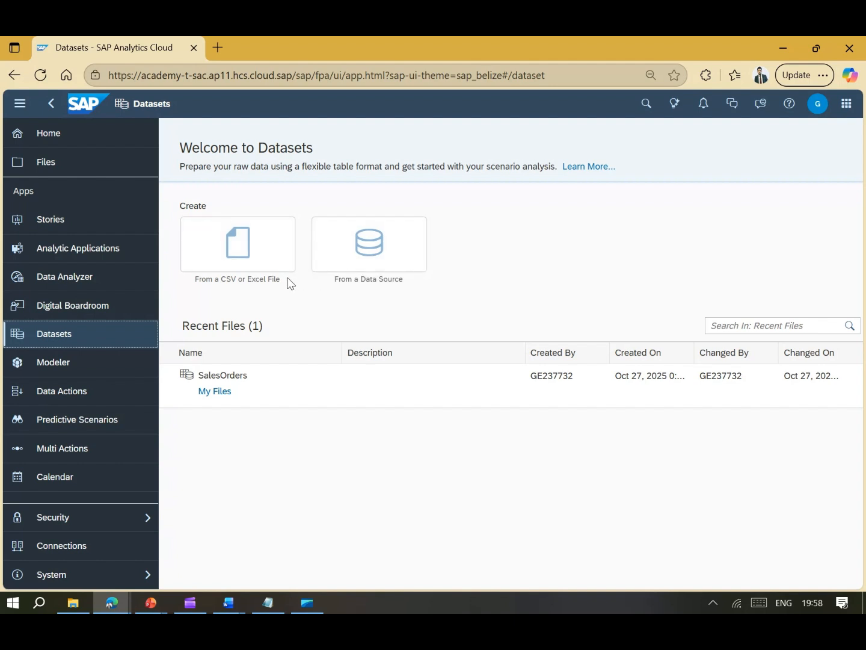
- Browse the list of import data sources, then close it without choosing one
left_click(401, 263)
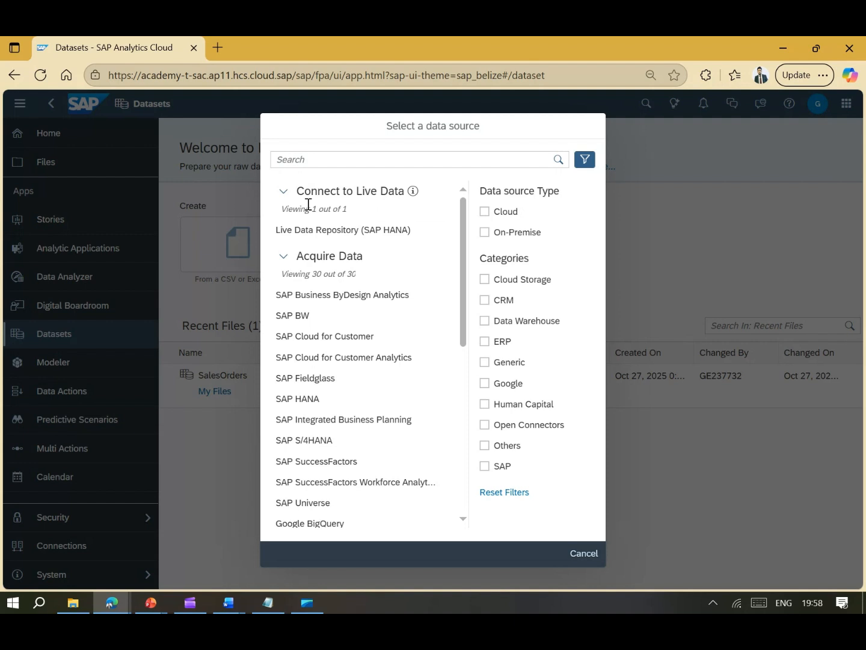
mouse_move(390, 191)
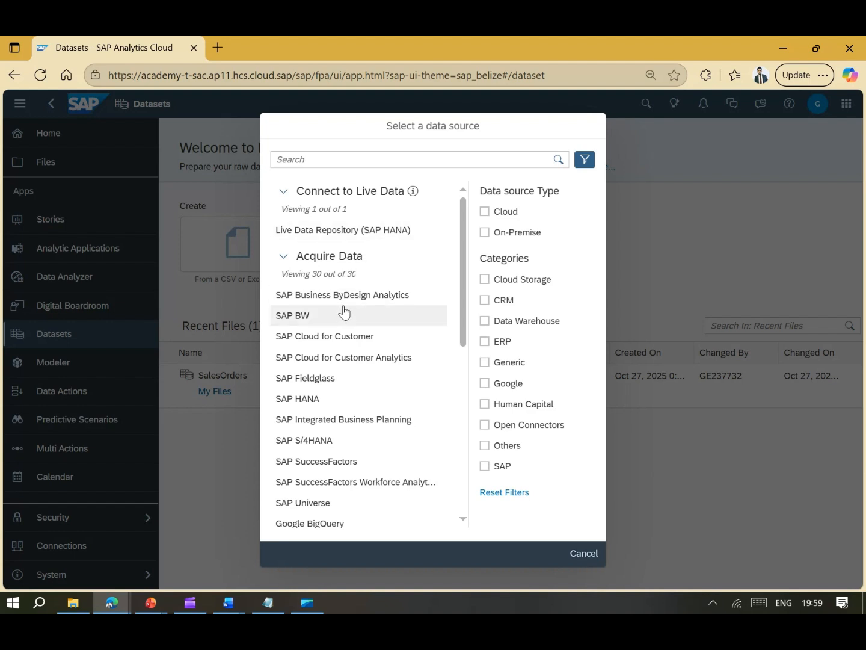
scroll(328, 294, "down", 7)
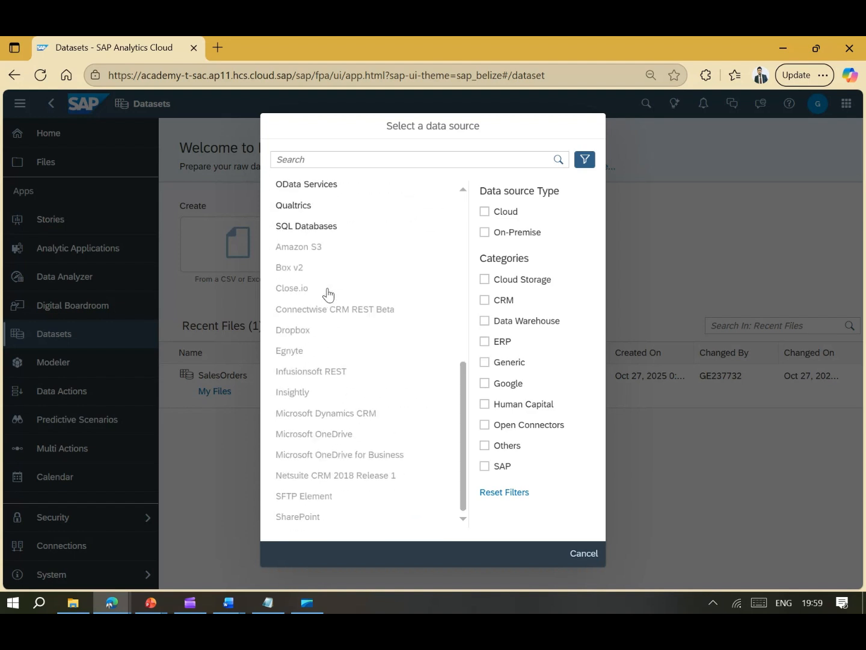
scroll(328, 294, "up", 7)
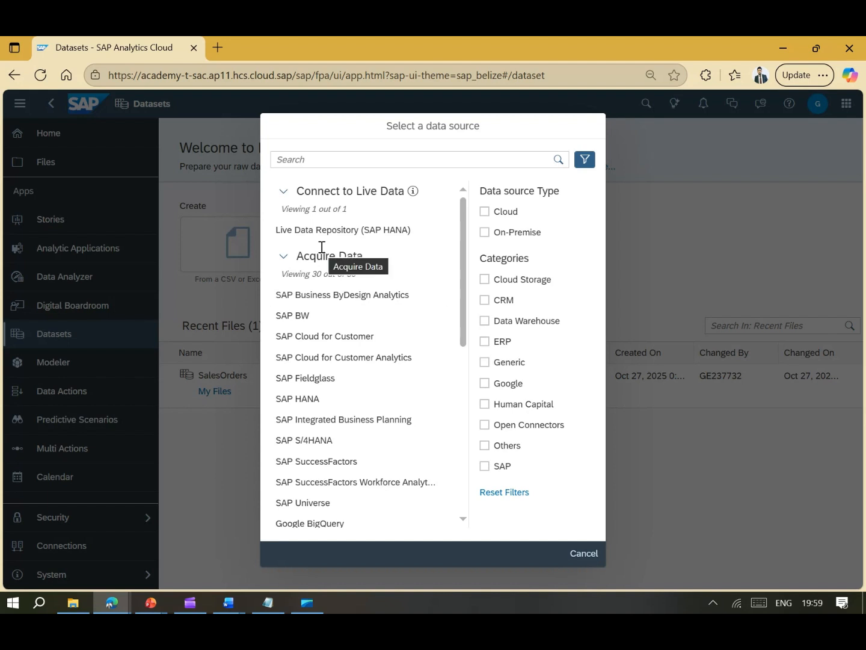
left_click(584, 554)
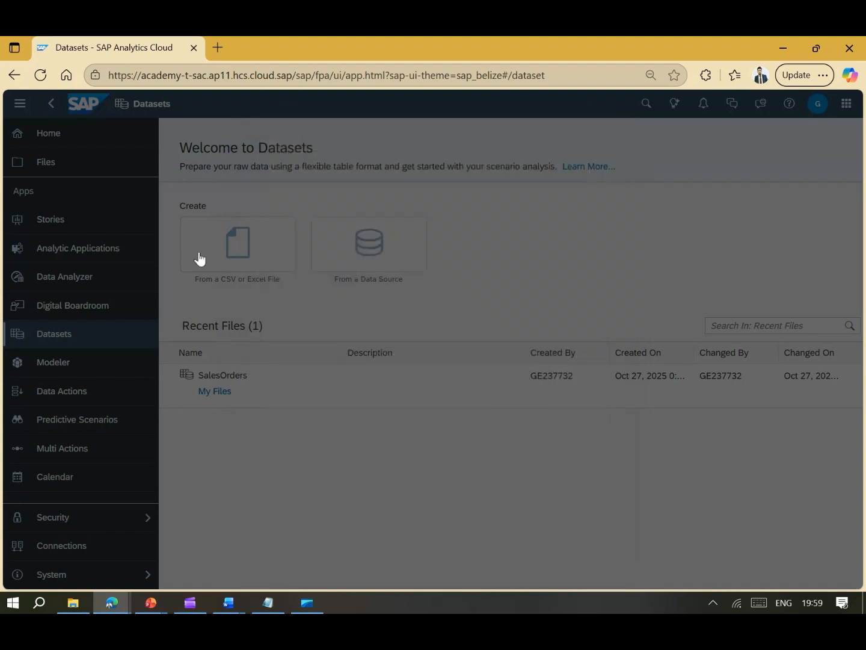
- Import the Sales_Orders_Data_100.xlsx workbook as a new dataset from a spreadsheet file
left_click(260, 254)
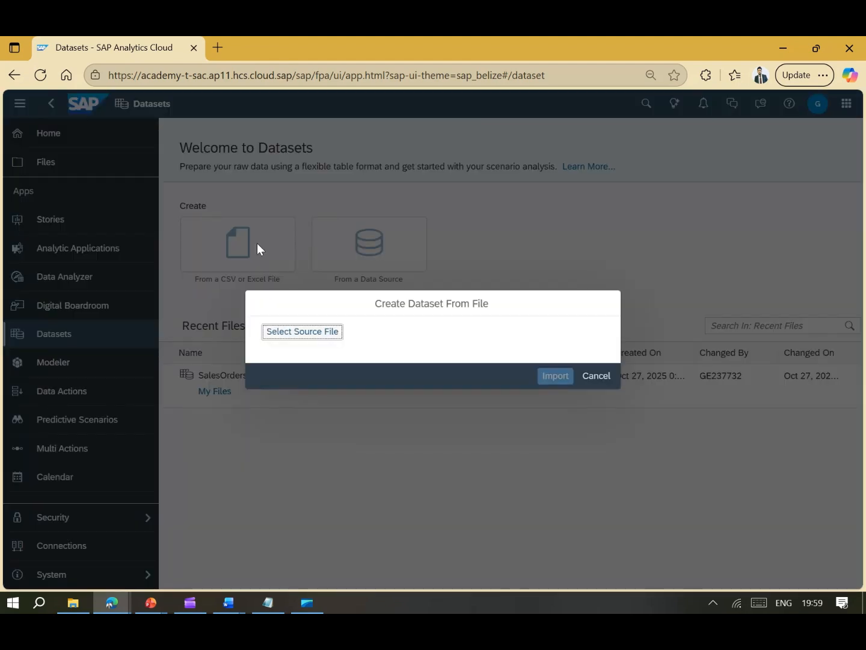
left_click(315, 333)
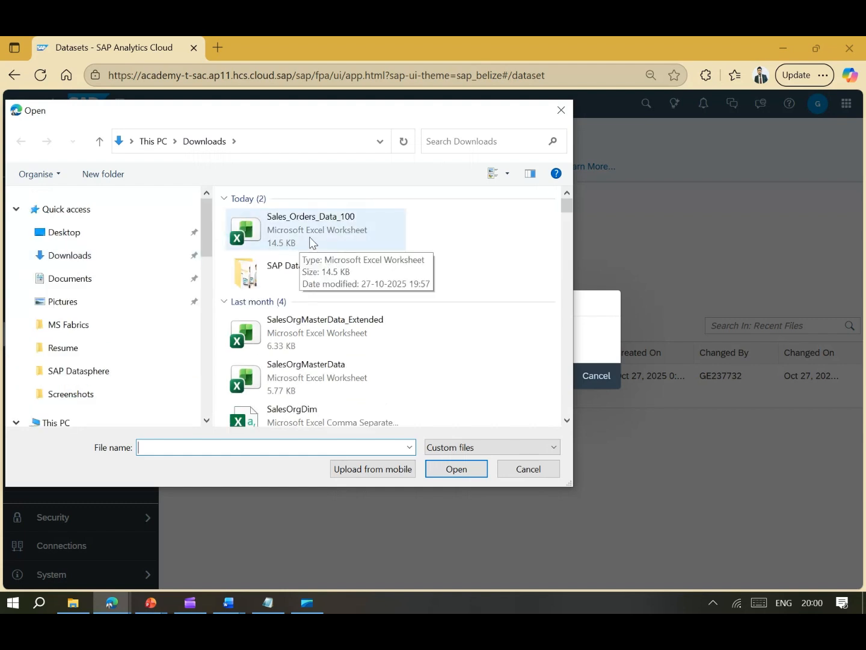
left_click(311, 241)
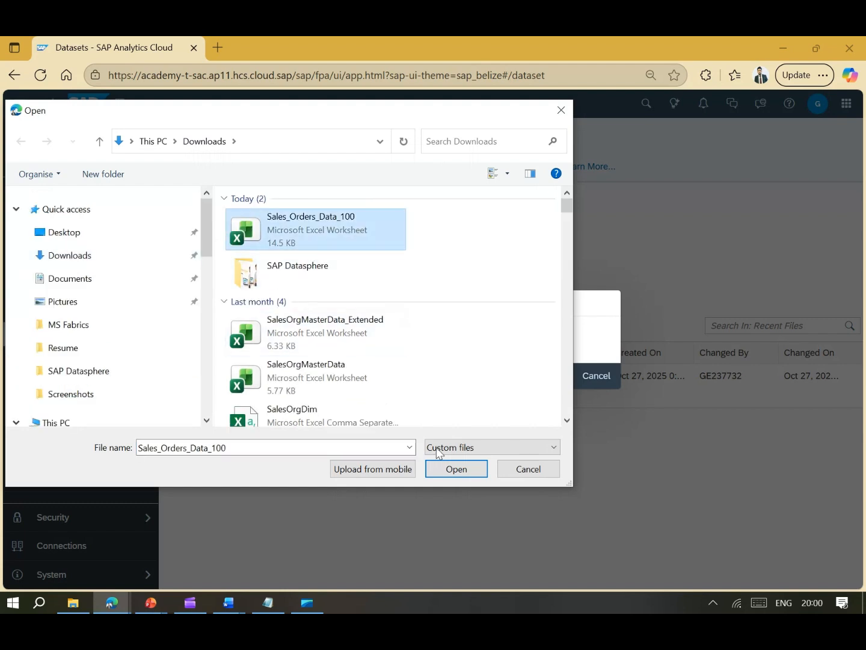
left_click(457, 469)
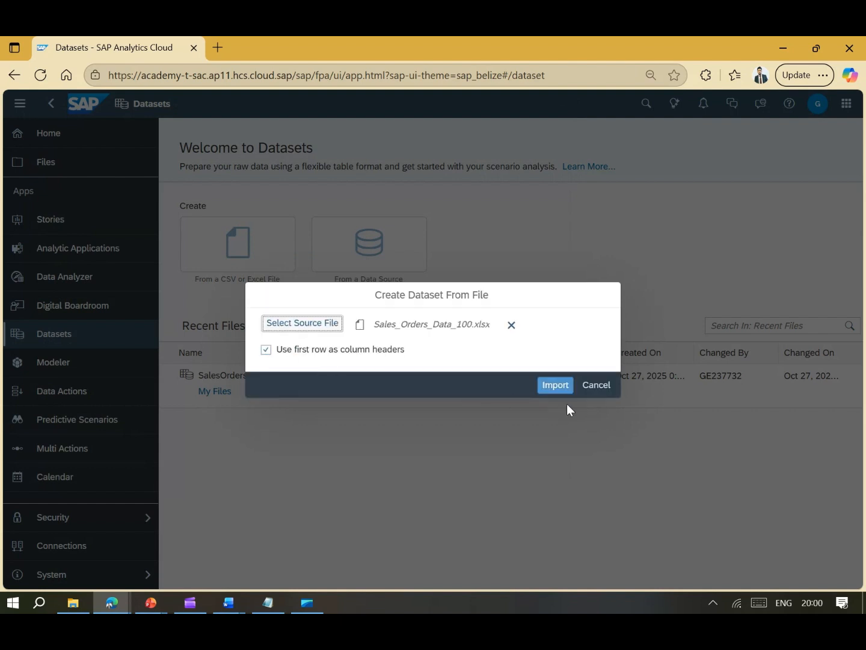
left_click(559, 389)
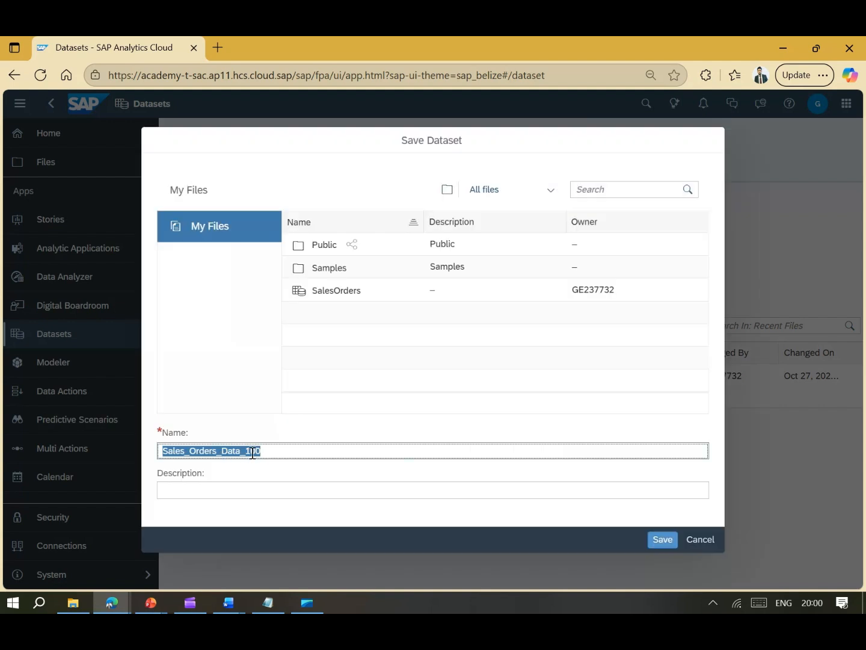
- Rename the dataset to Sales_Orders_Data and save it
left_click(248, 451)
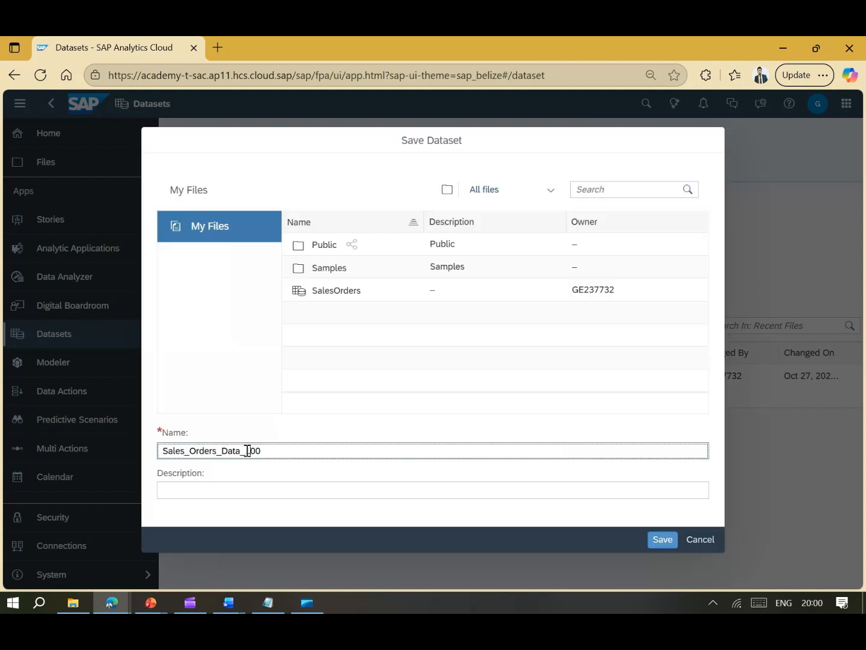
left_click_drag(248, 450, 290, 448)
key("BackSpace")
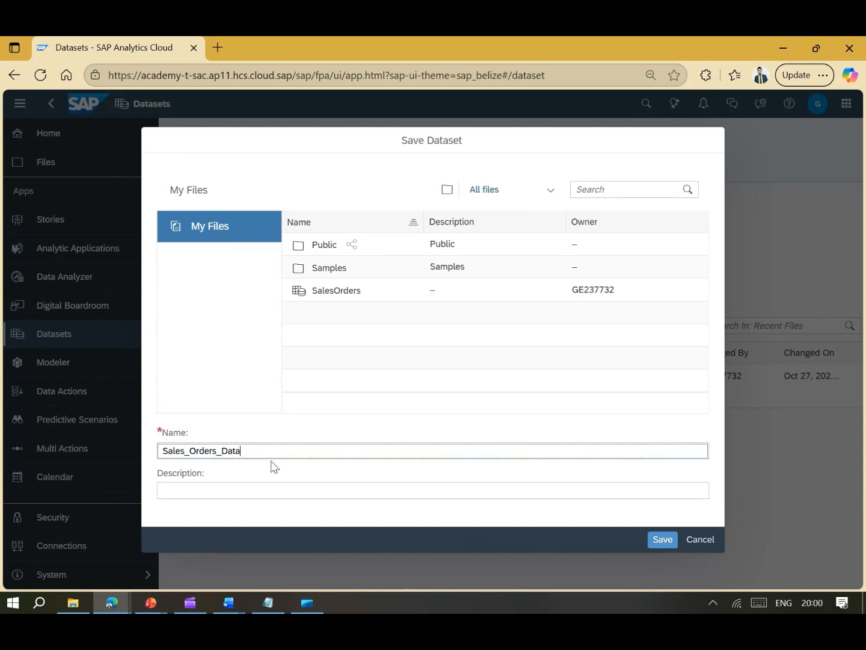
left_click(659, 541)
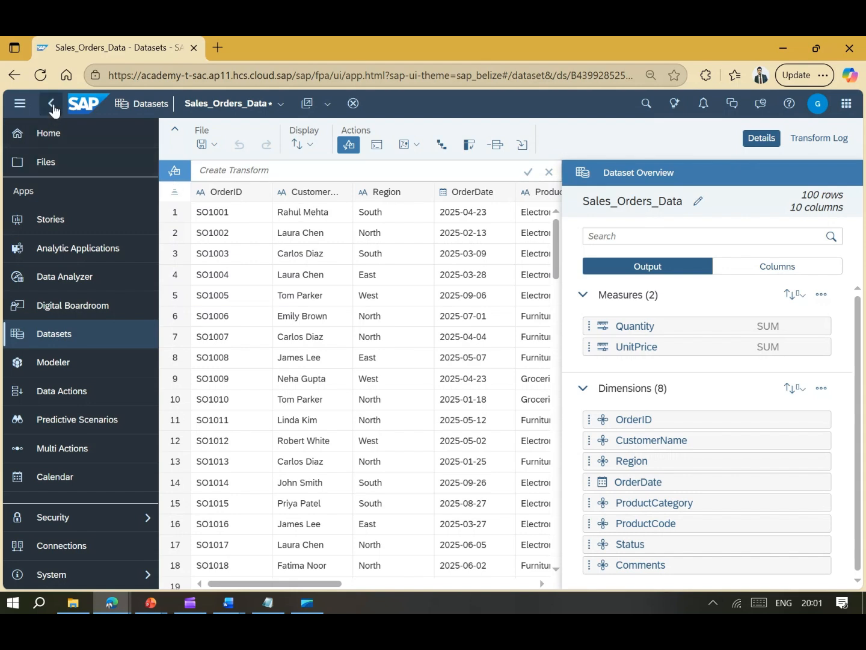
- Collapse the navigation panel and close the dataset overview to widen the grid
left_click(21, 104)
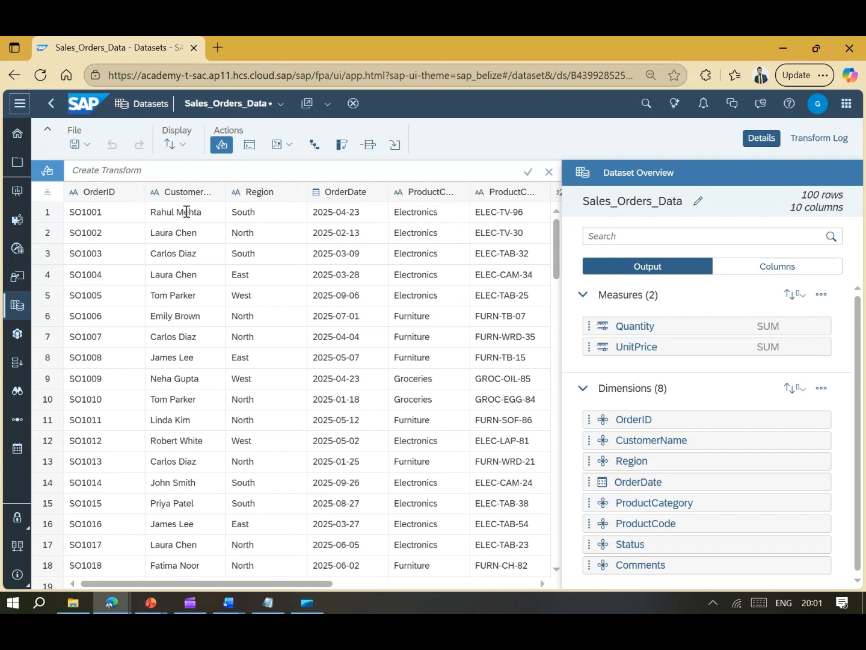
left_click(763, 138)
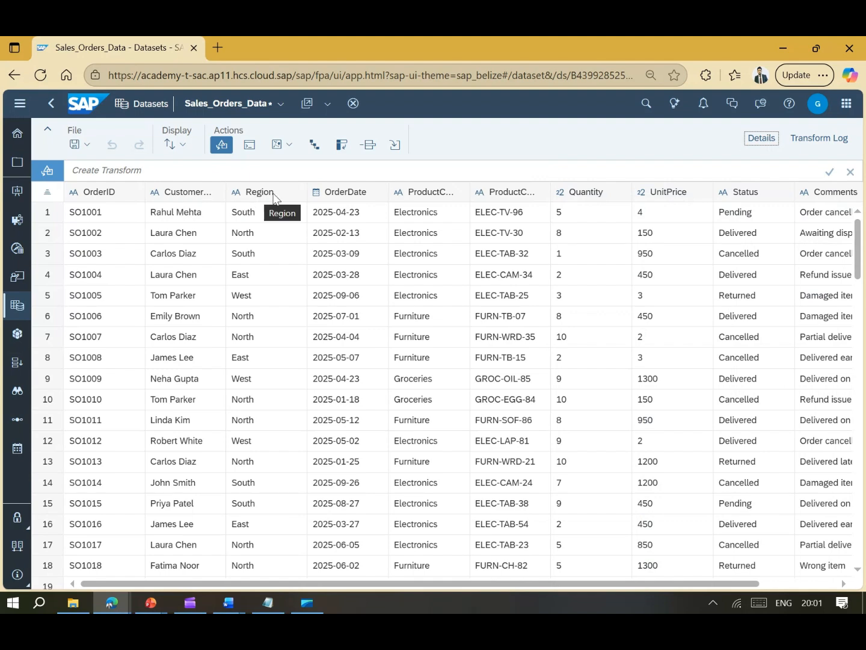
left_click_drag(286, 583, 377, 581)
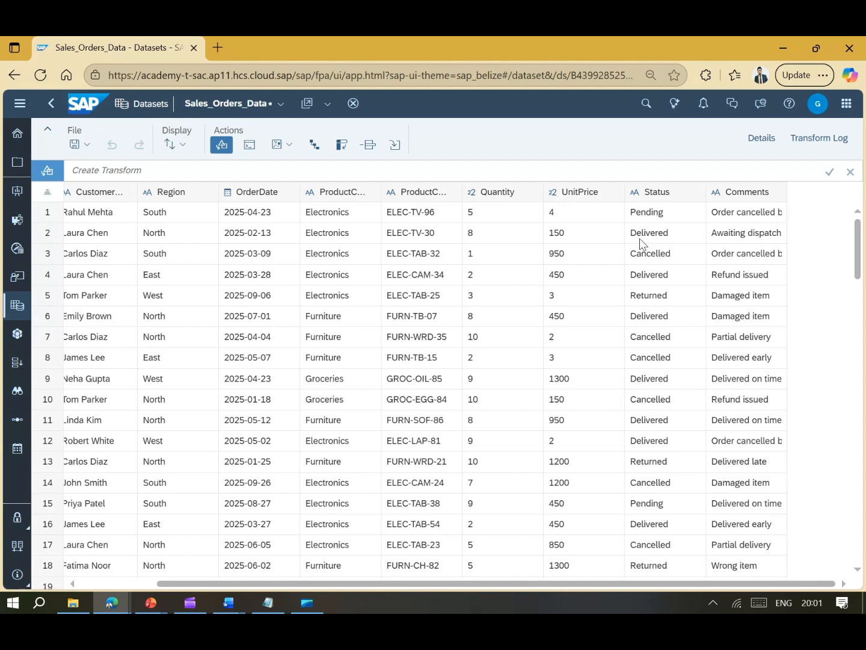
scroll(692, 583, "left", 3)
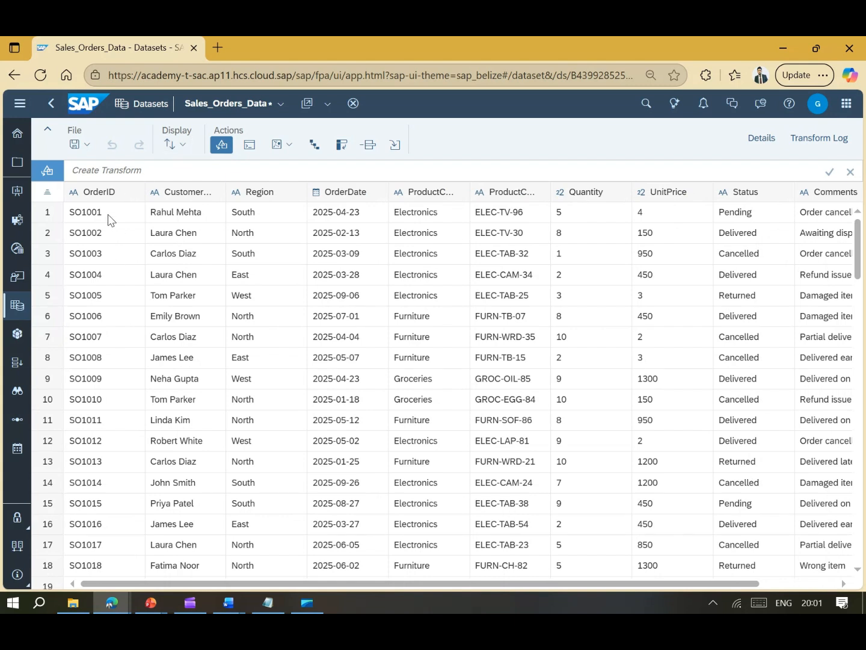
- Sort the columns A to Z, then restore the default column order
left_click(97, 196)
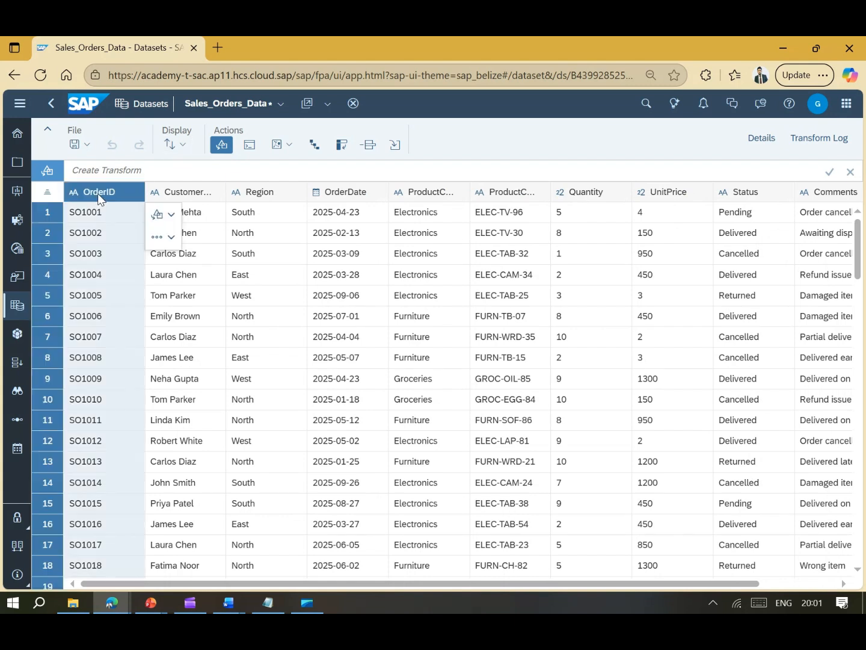
left_click(176, 143)
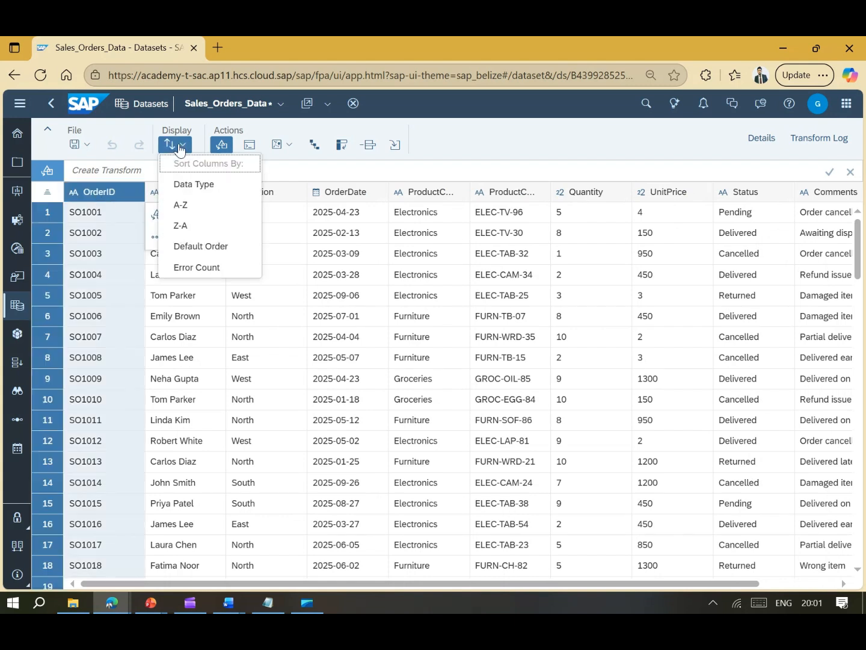
left_click(194, 205)
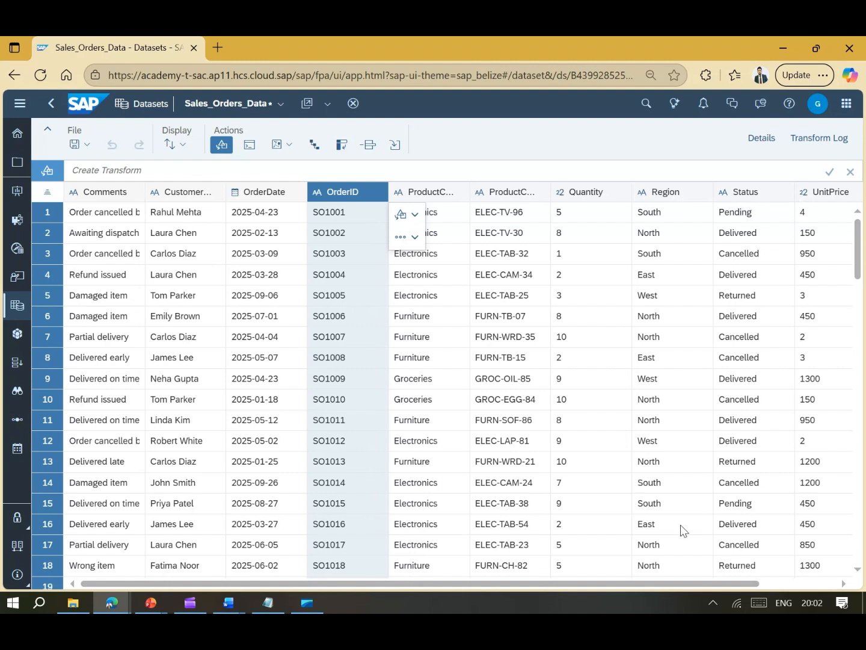
left_click(182, 157)
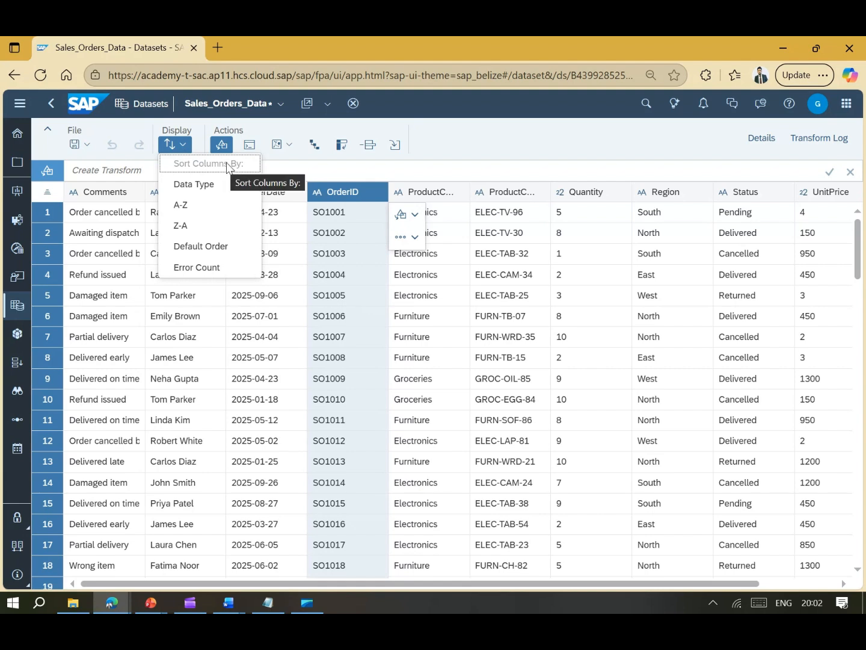
left_click(220, 249)
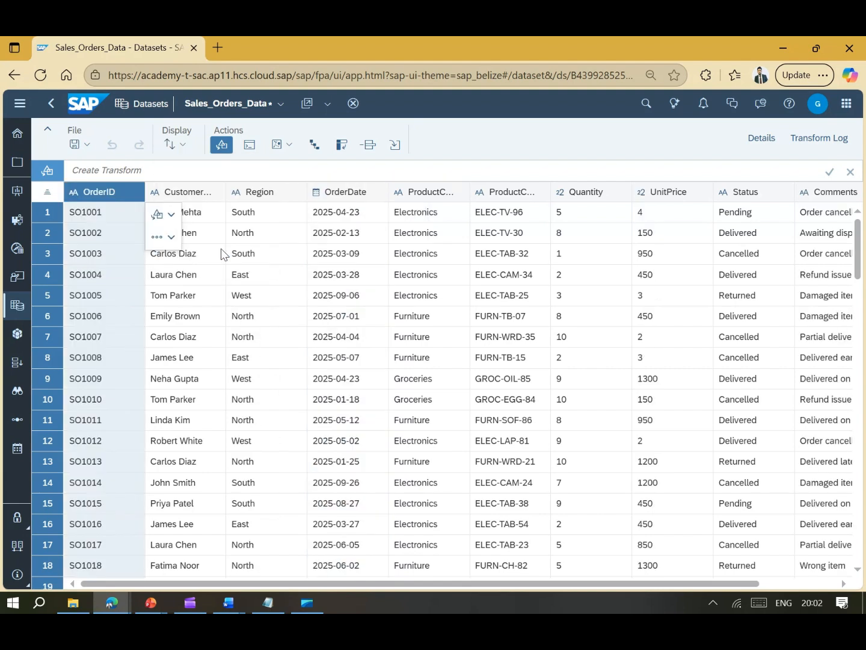
left_click(184, 151)
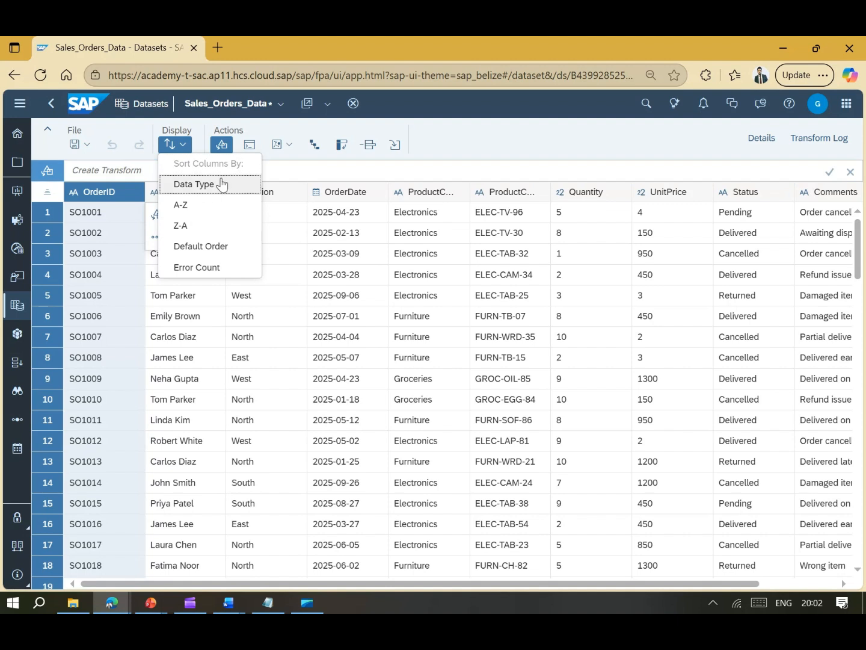
left_click(496, 146)
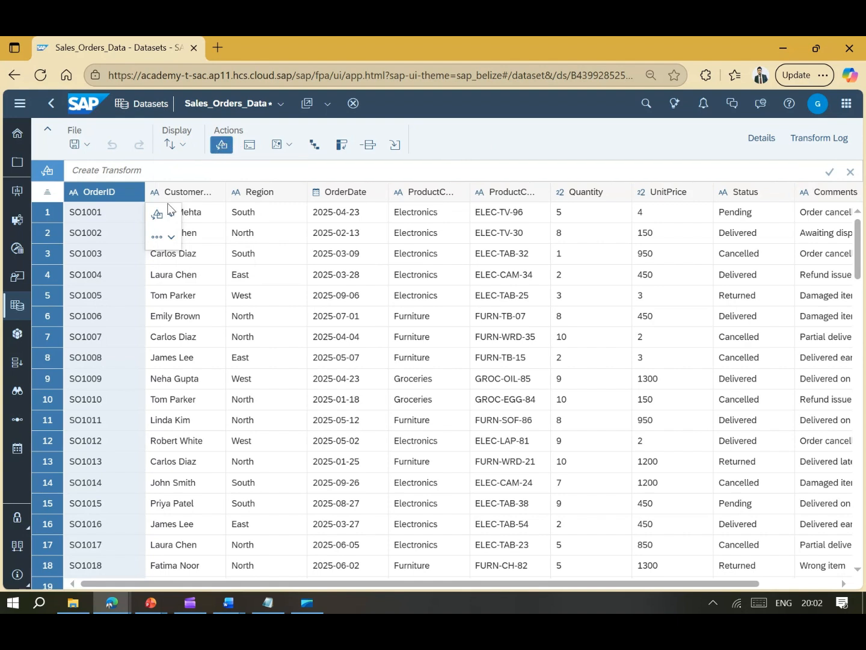
left_click(211, 217)
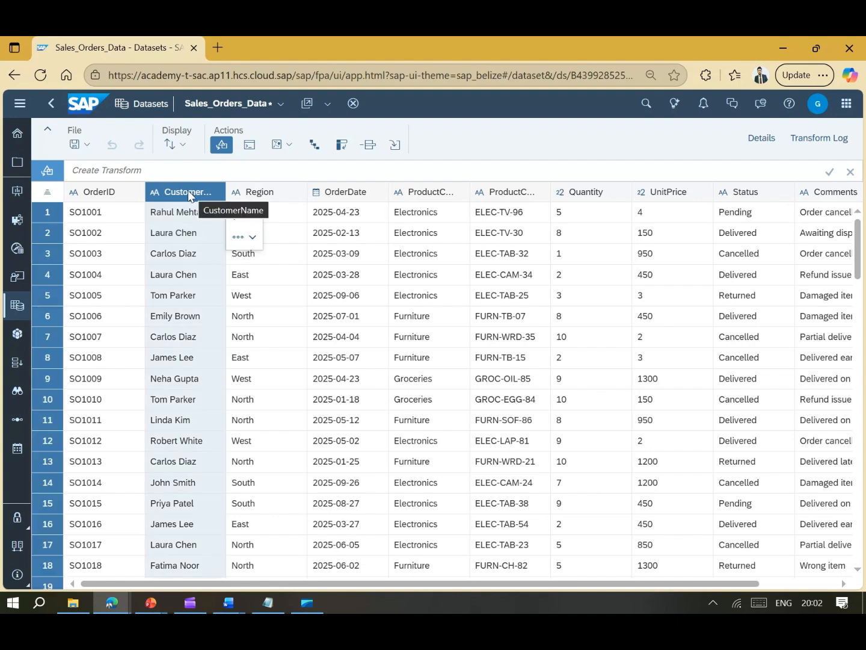
- Duplicate CustomerName into CustomerName_1 and list the transform types for the copy
left_click(252, 238)
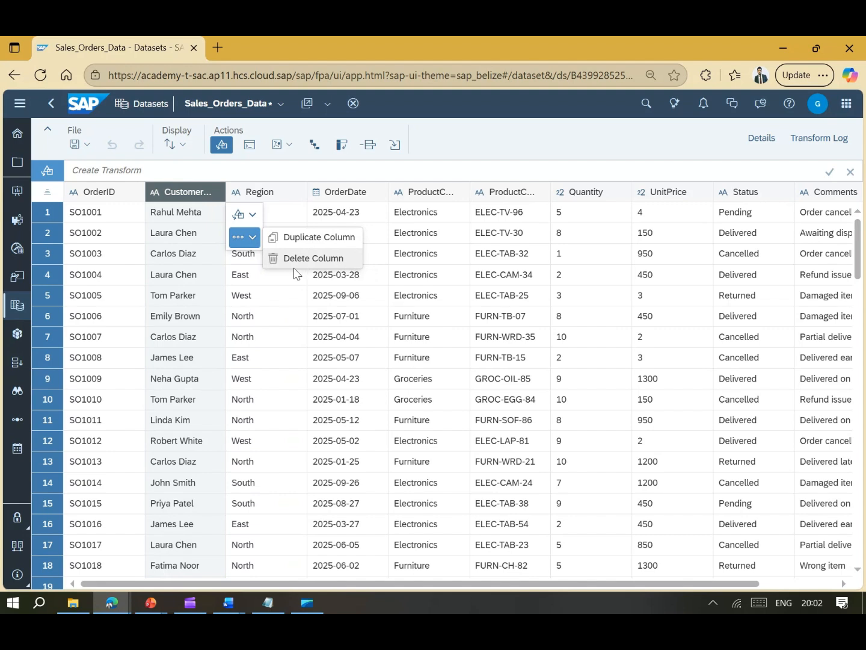
left_click(310, 242)
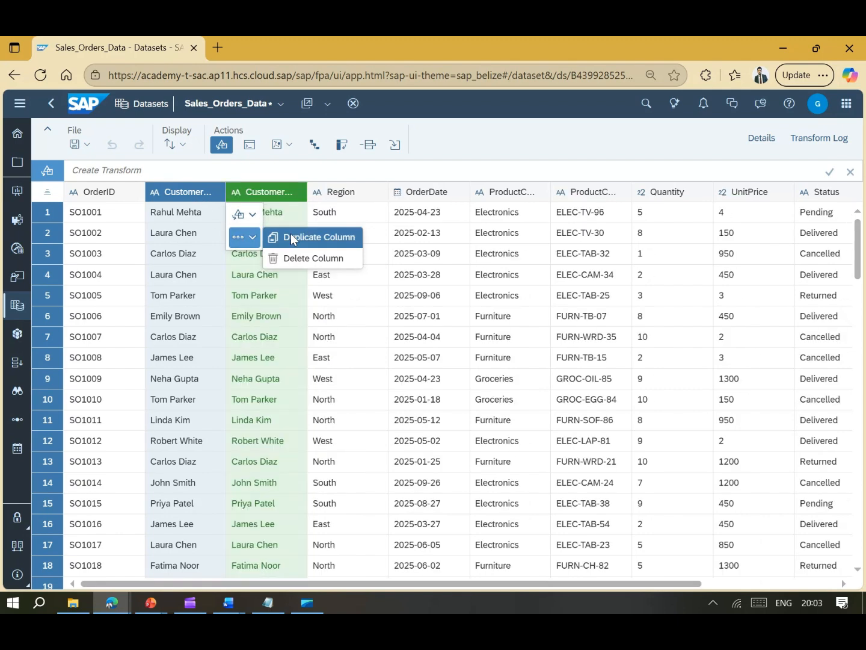
left_click(291, 236)
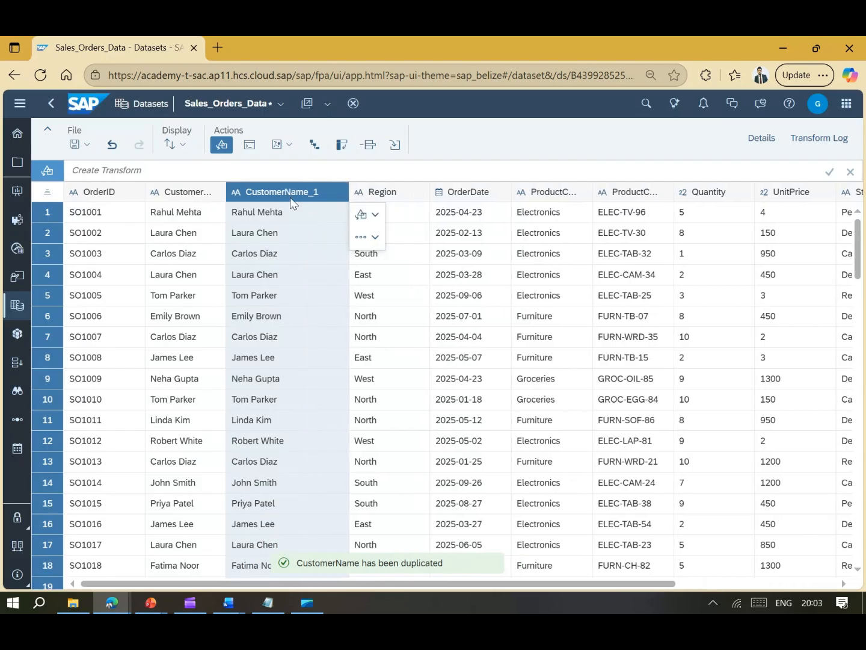
left_click(375, 216)
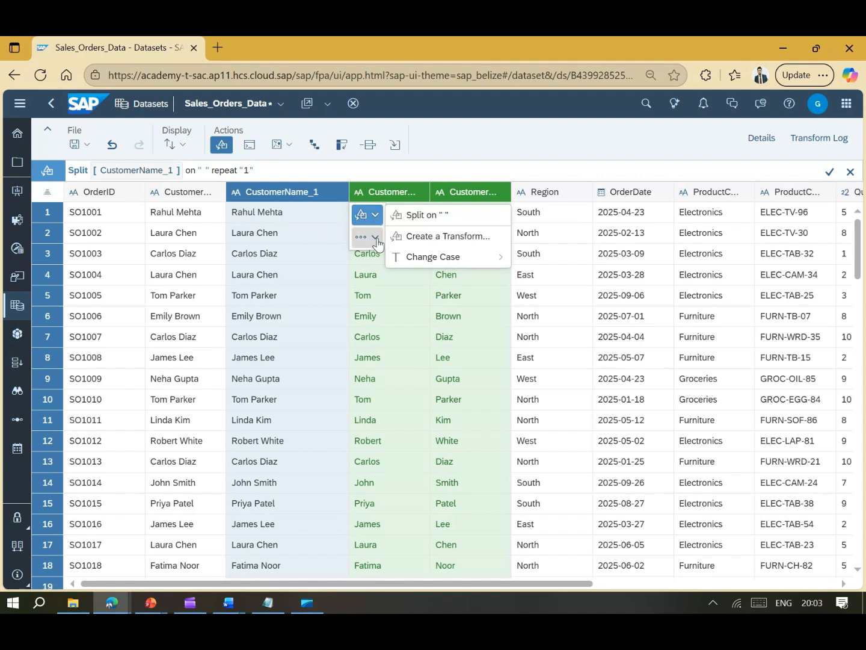
left_click(437, 236)
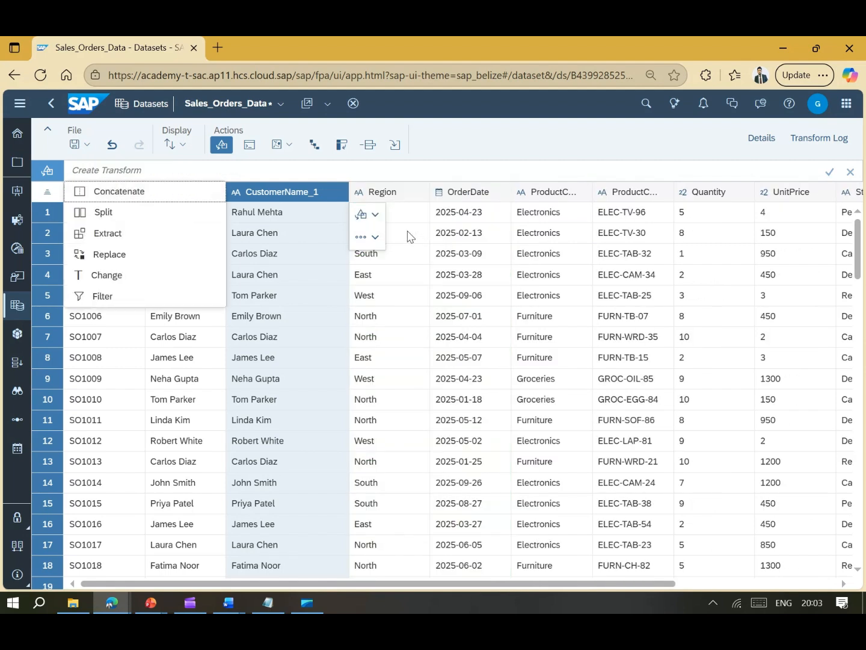
- Split CustomerName_1 on the space delimiter, then show the Details panel
left_click(170, 215)
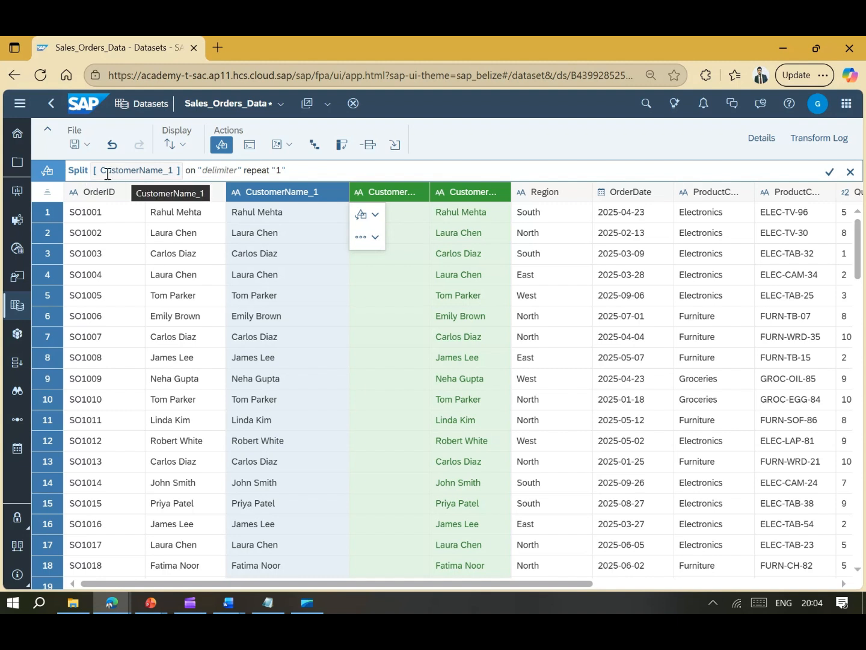
left_click(220, 171)
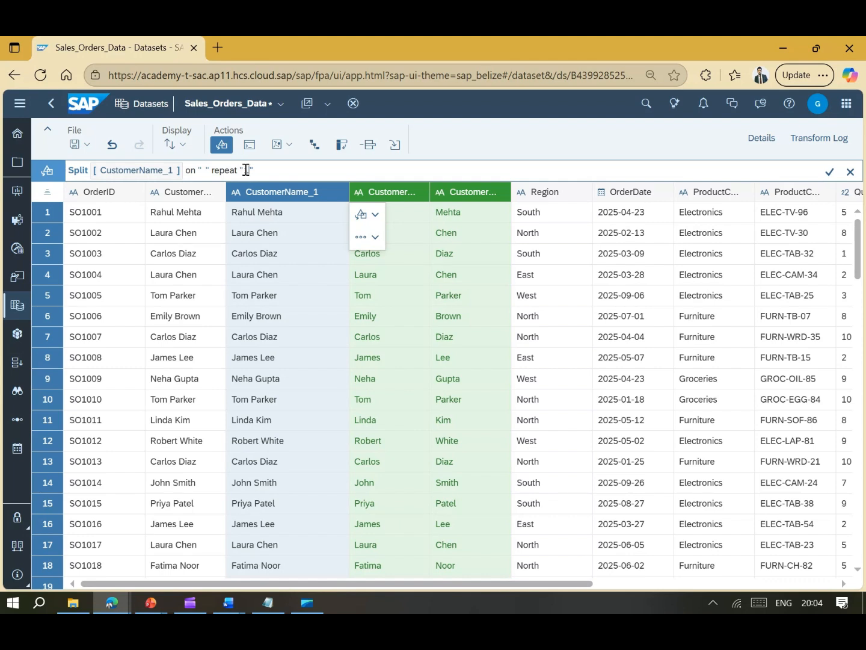
key("Return")
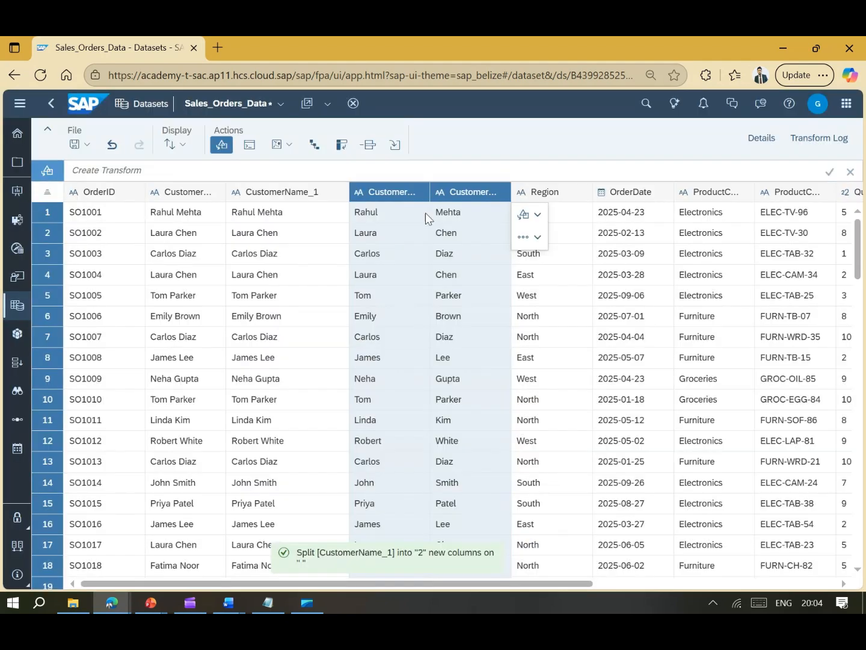
left_click(763, 137)
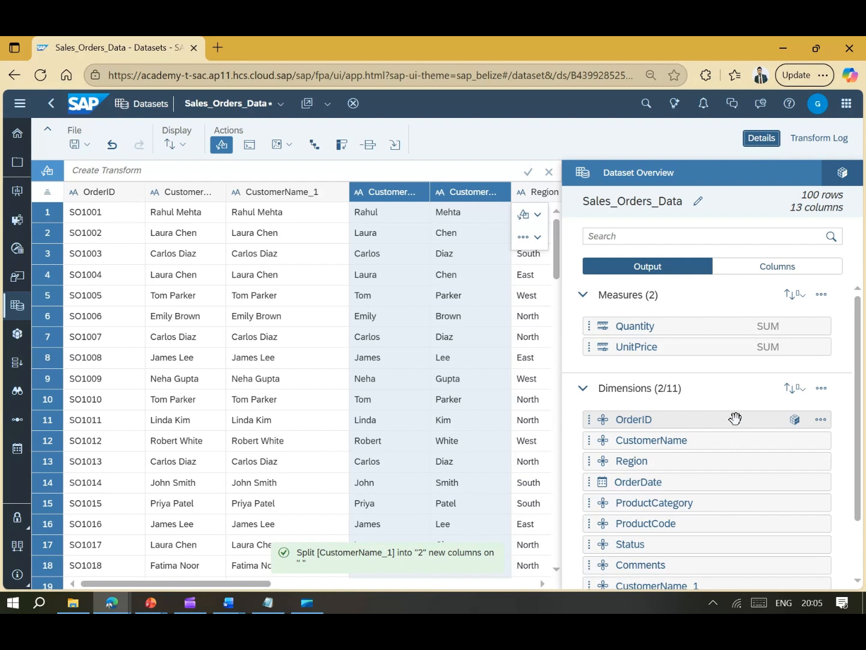
- Rename CustomerName_1_1 to CustomerFirstName
scroll(732, 403, "down", 2)
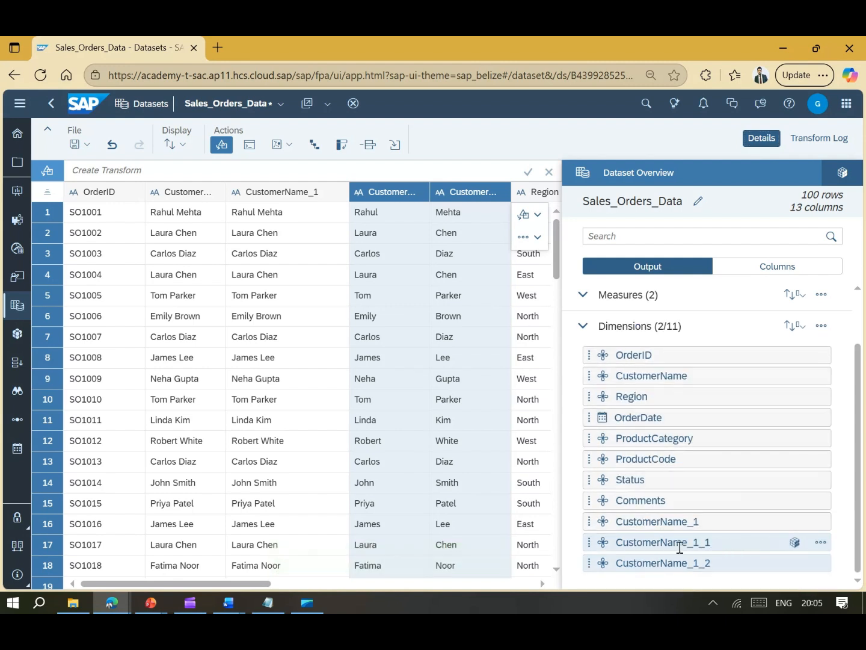
left_click(779, 544)
left_click(794, 543)
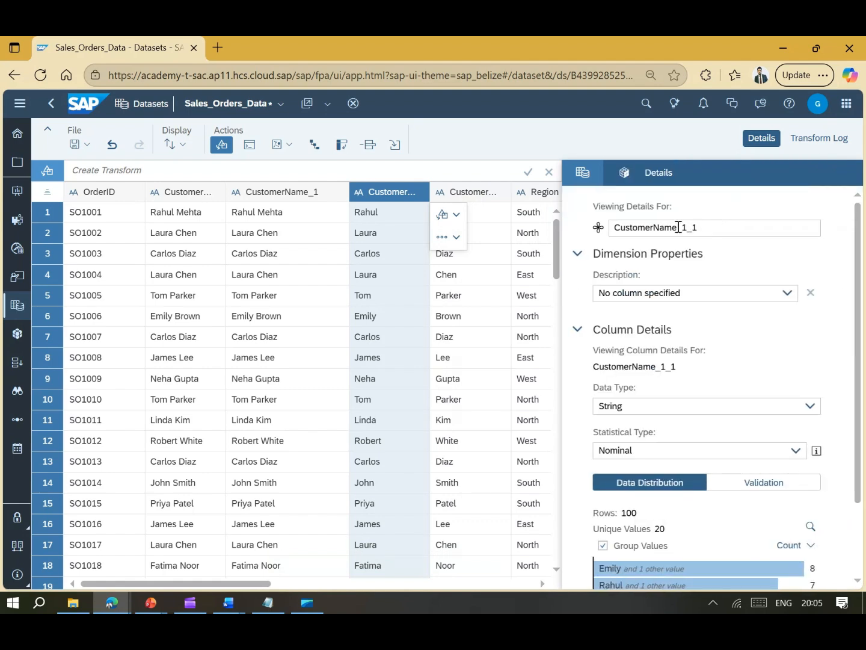
left_click_drag(691, 228, 733, 231)
key("BackSpace")
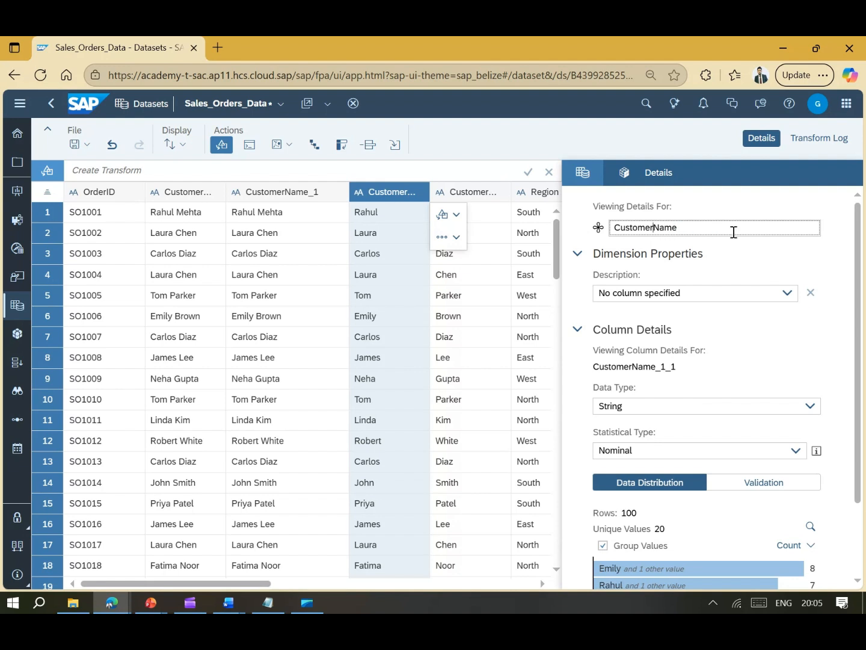
type("First")
left_click_drag(725, 228, 598, 230)
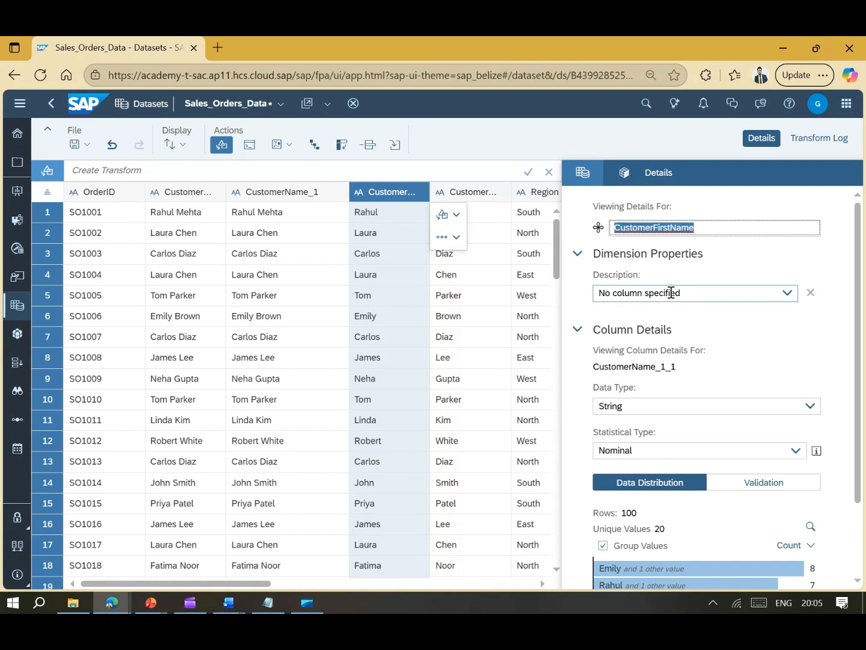
left_click(582, 293)
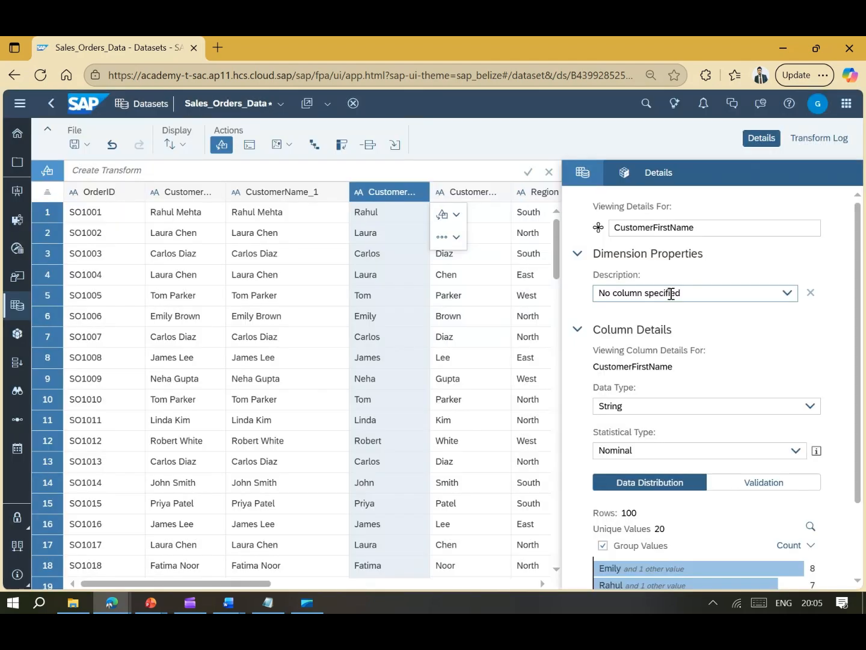
left_click(786, 294)
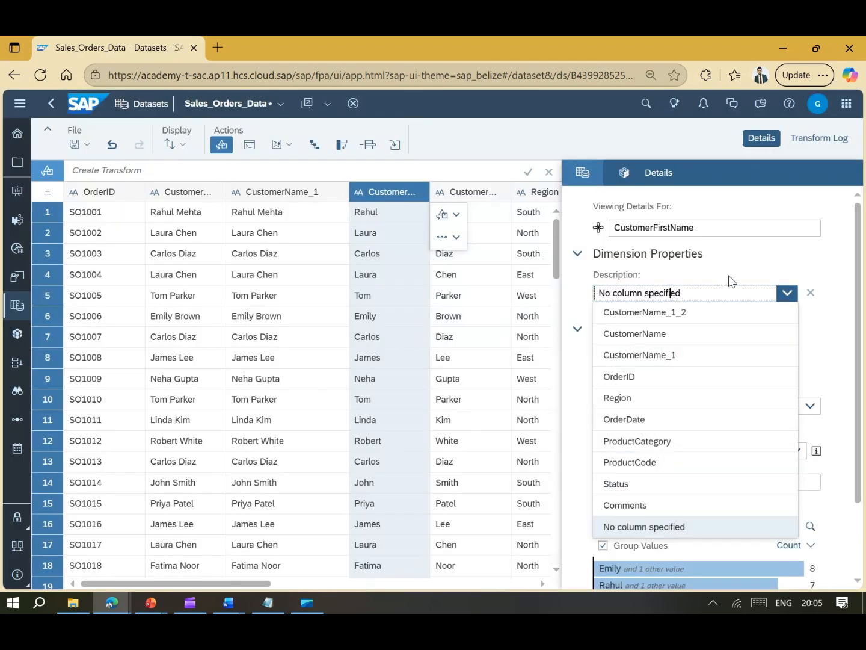
left_click(679, 278)
left_click_drag(717, 229, 585, 235)
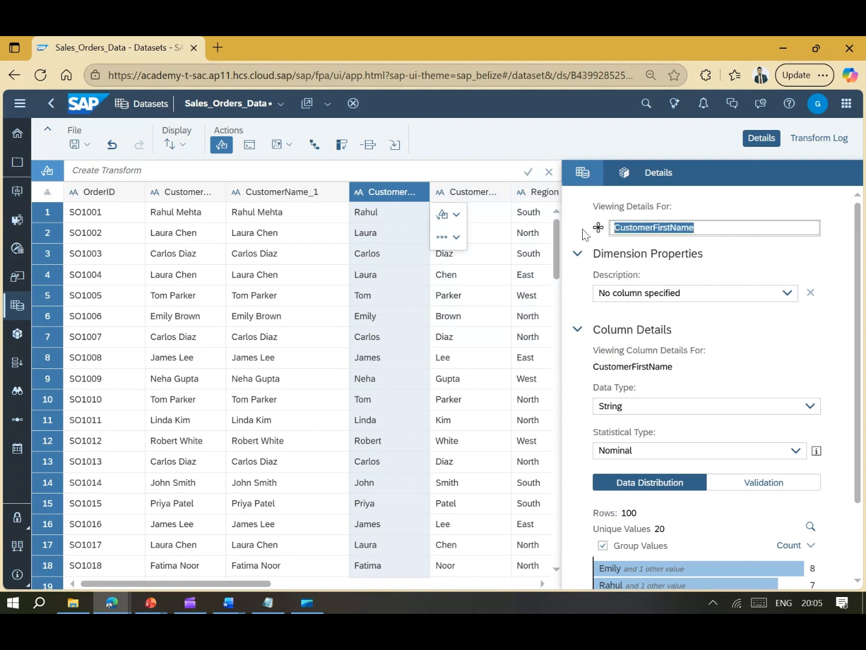
left_click(586, 176)
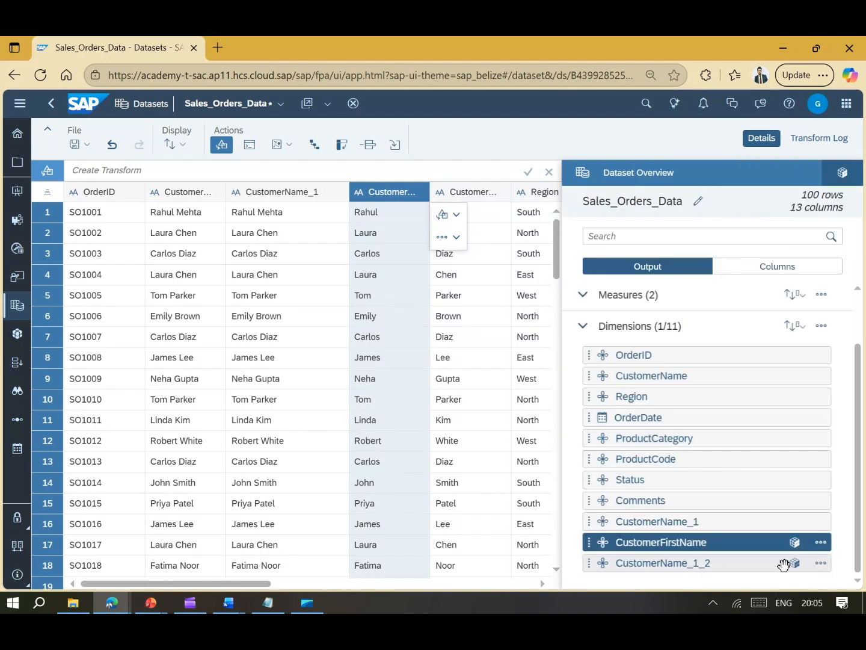
- Rename CustomerName_1_2 to CustomerLastName
left_click(795, 562)
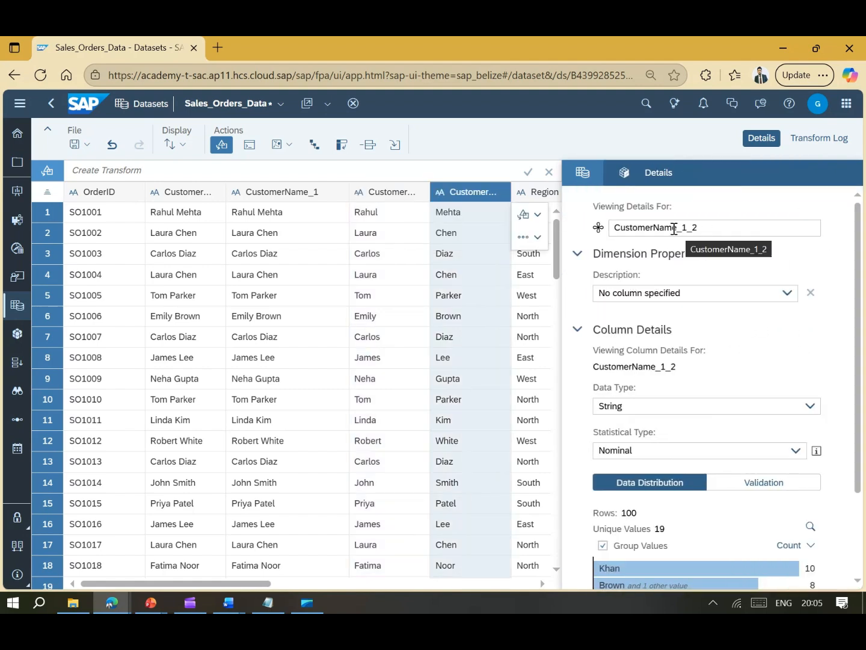
left_click_drag(677, 229, 705, 230)
key("BackSpace")
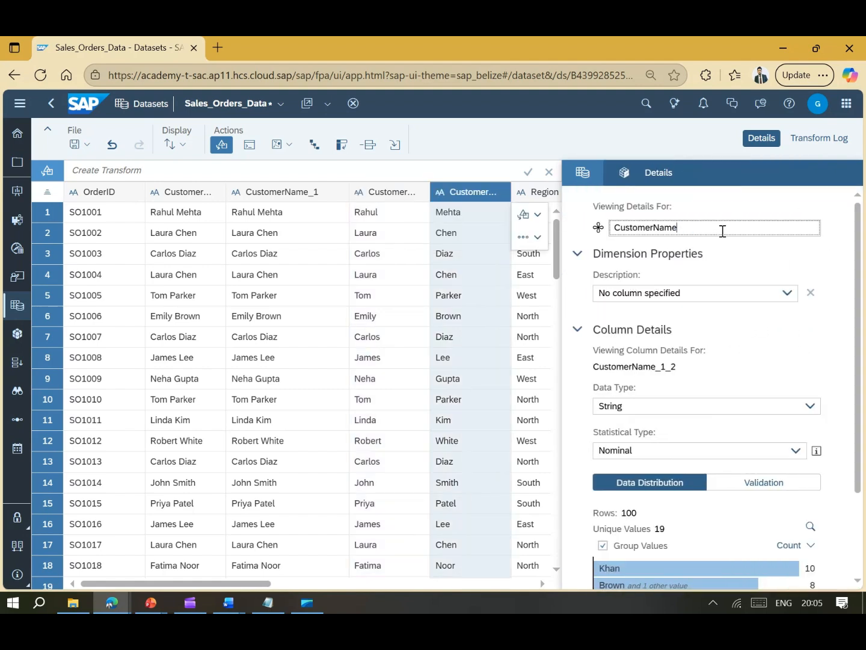
key("Left")
key("Left")
key("Left")
type("Last")
left_click(723, 325)
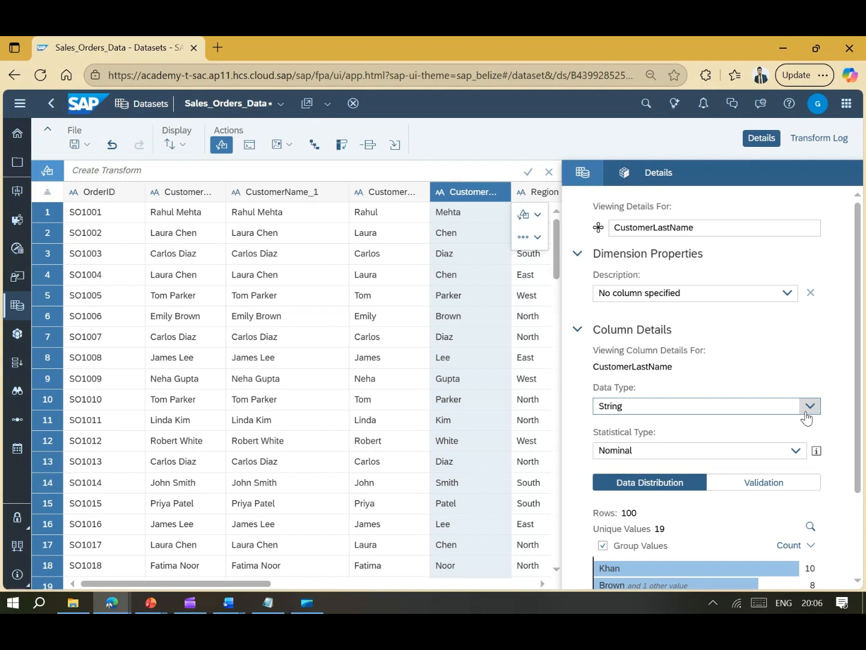
- Check CustomerLastName keeps String data type and Nominal statistical type
left_click(810, 407)
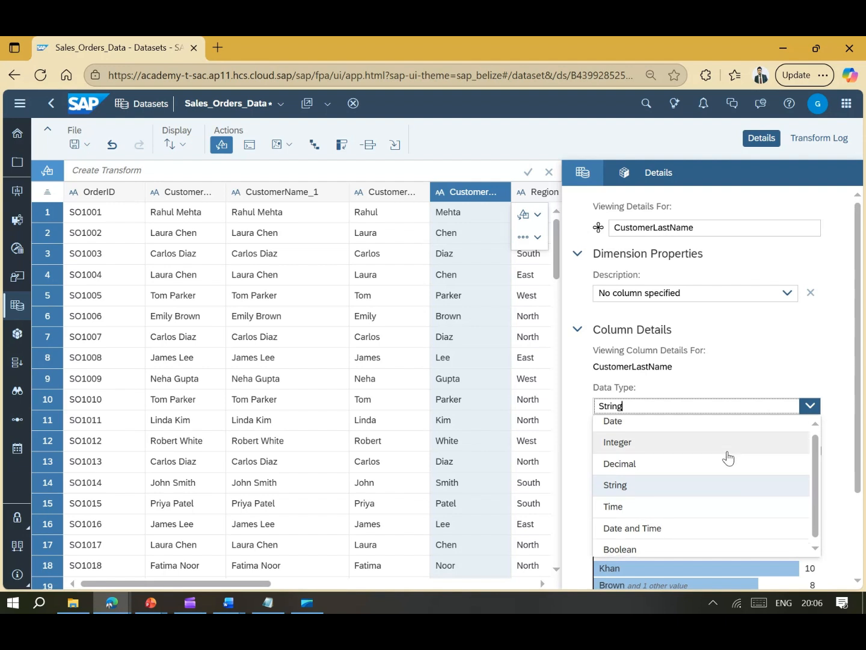
scroll(729, 458, "down", 1)
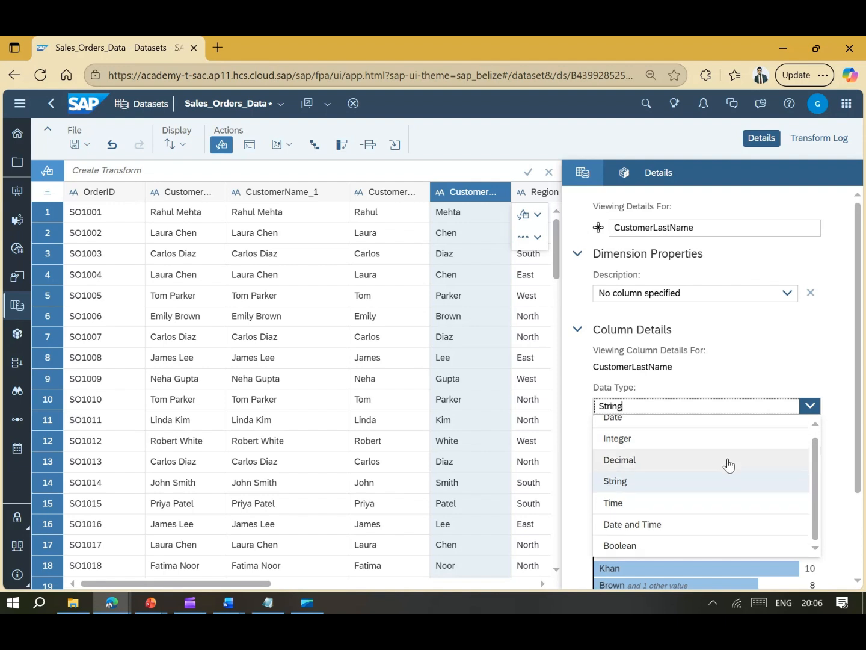
left_click(735, 364)
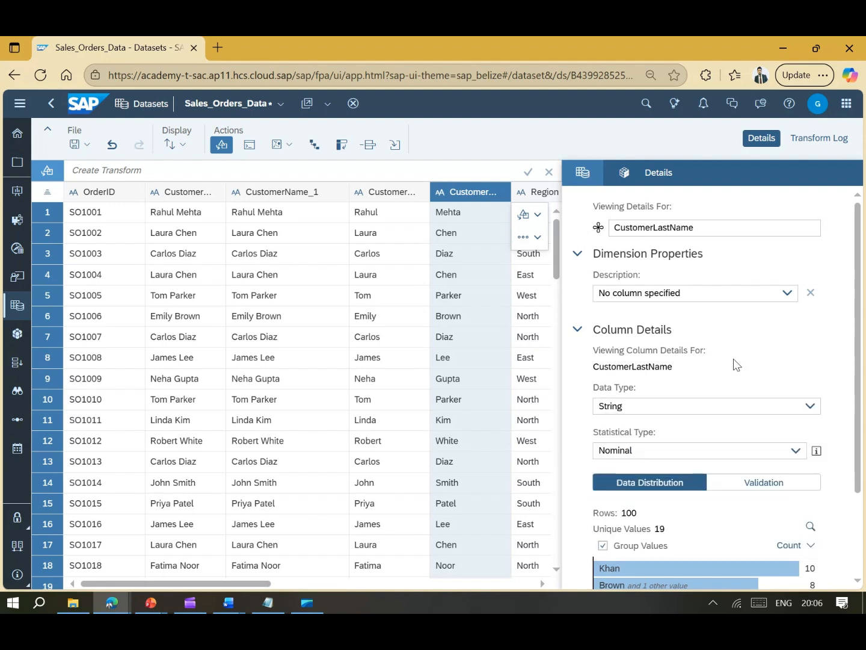
left_click(795, 452)
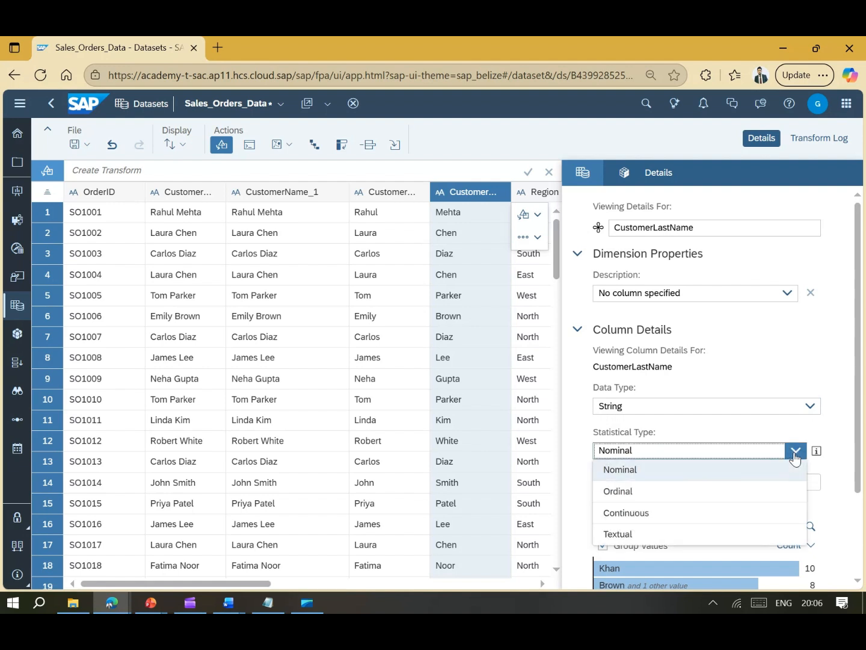
left_click(768, 373)
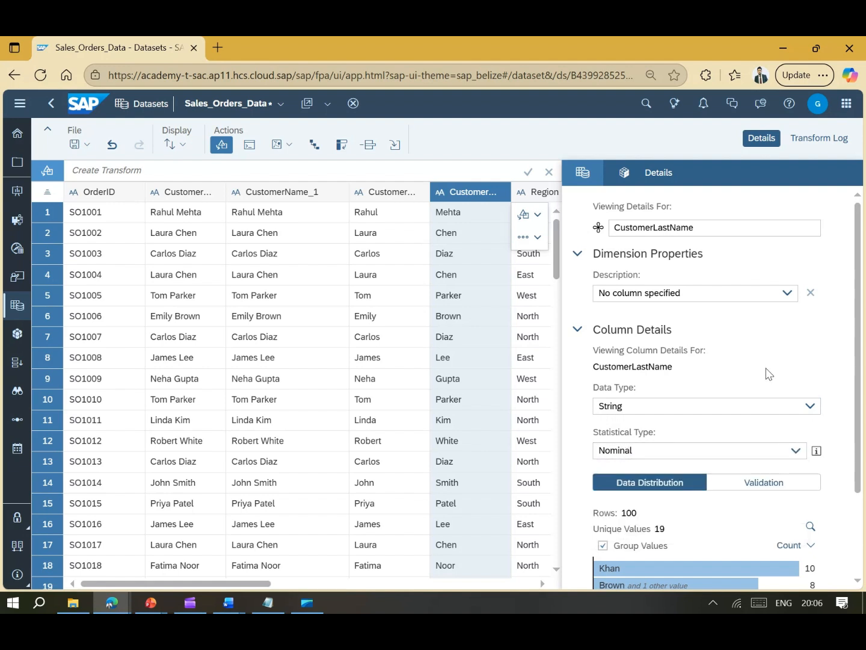
scroll(768, 373, "down", 1)
scroll(768, 373, "down", 3)
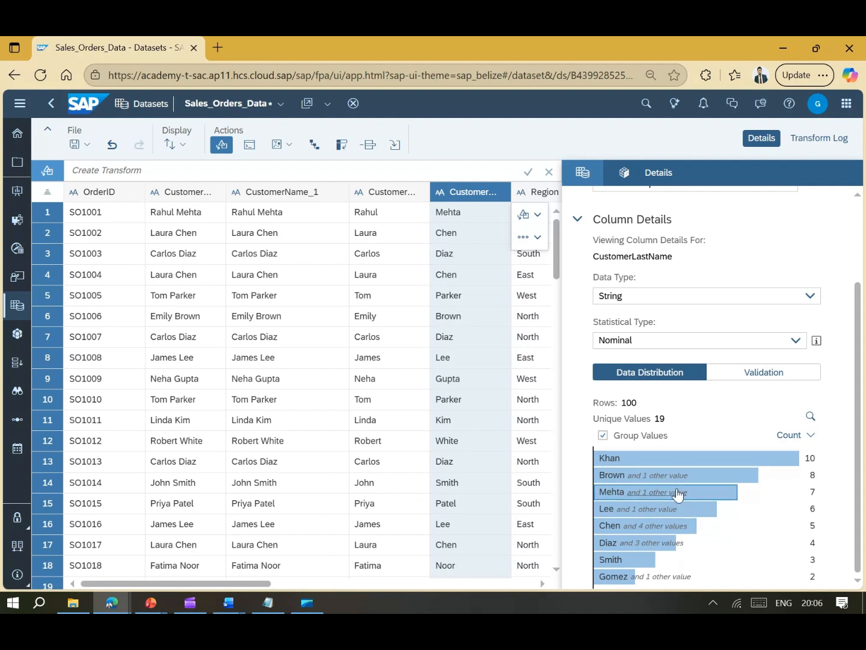
scroll(677, 495, "up", 4)
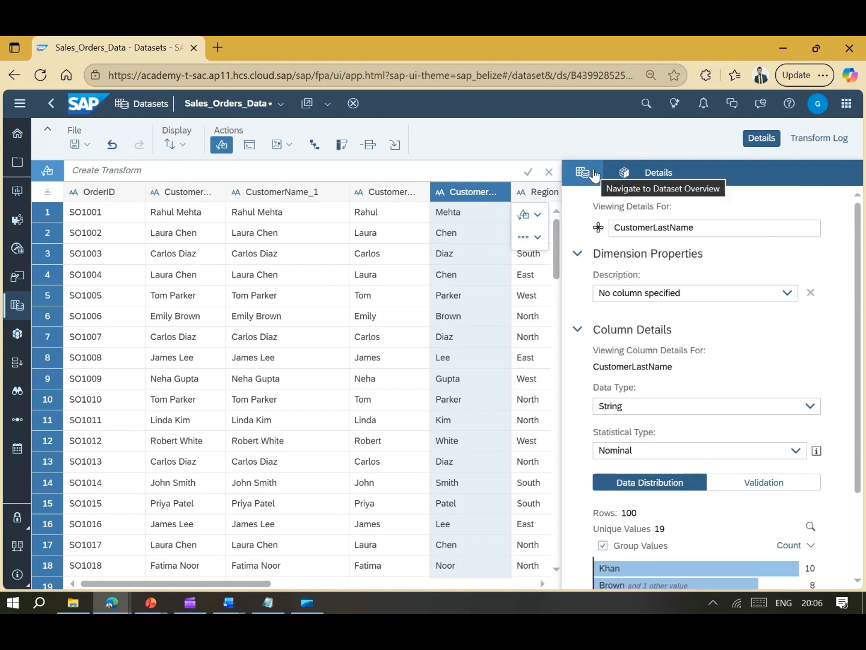
left_click(817, 452)
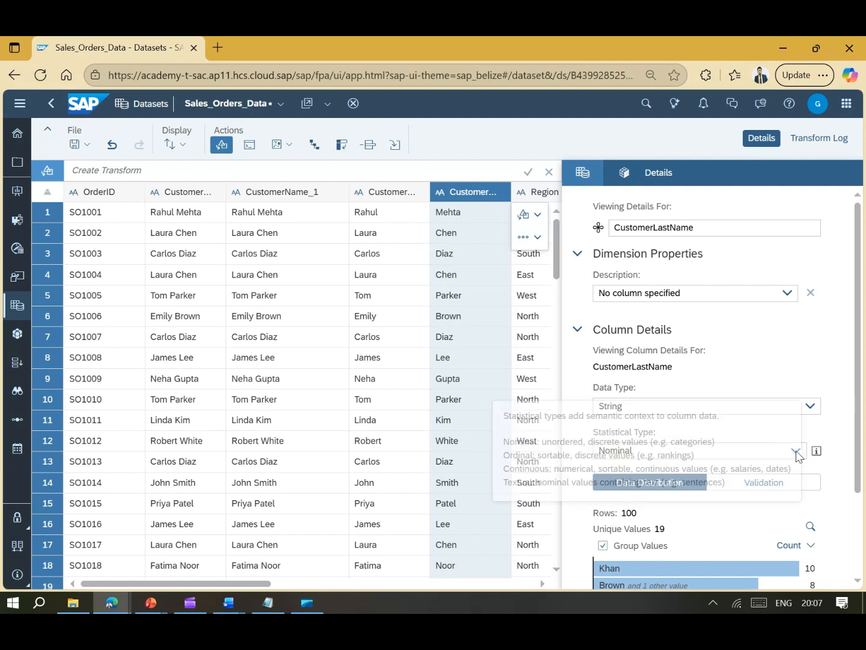
left_click(589, 176)
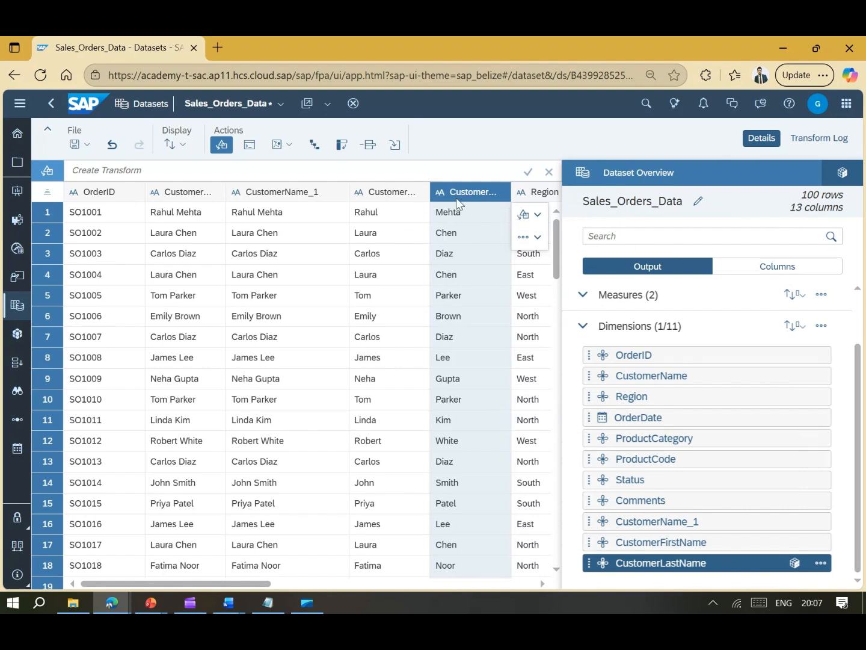
- Delete the CustomerName_1 helper column
left_click(291, 193)
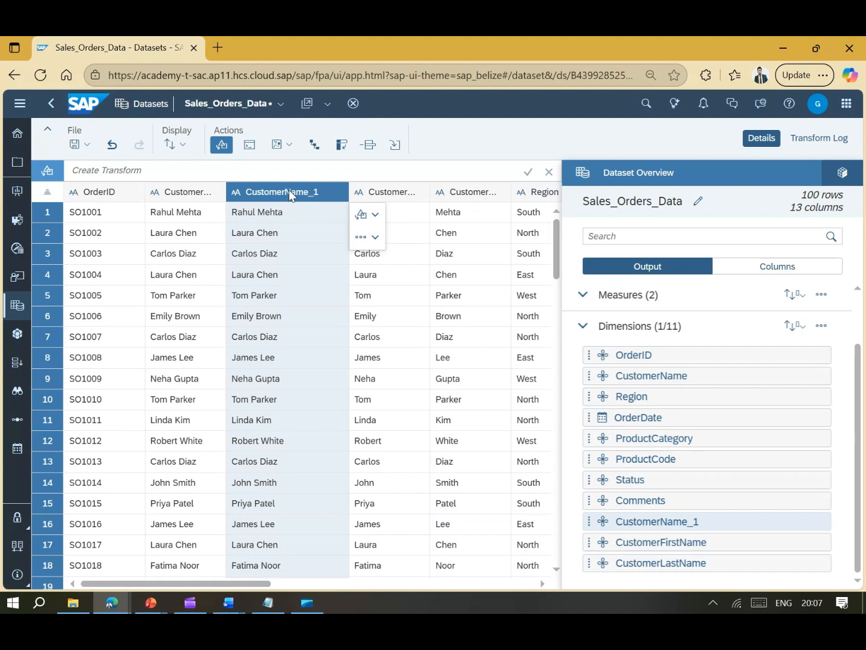
left_click(367, 237)
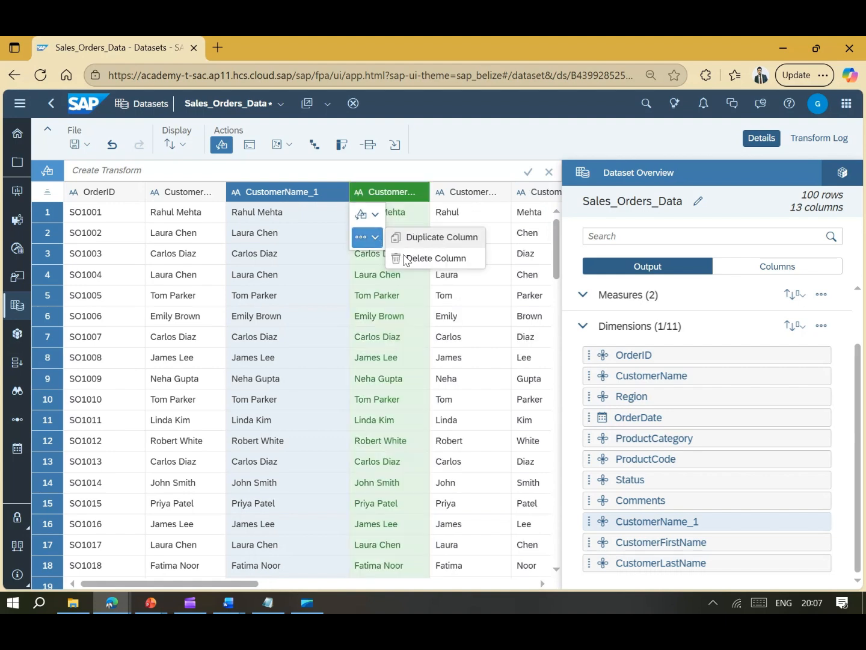
left_click(404, 259)
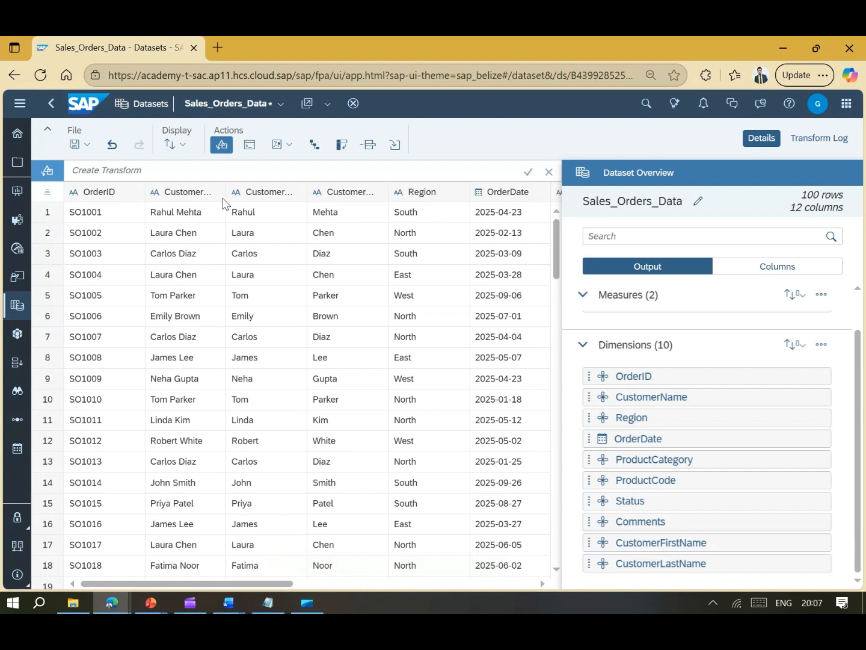
- Concatenate OrderID and CustomerName with a "-" separator into a new column
left_click(128, 193)
left_click(164, 214)
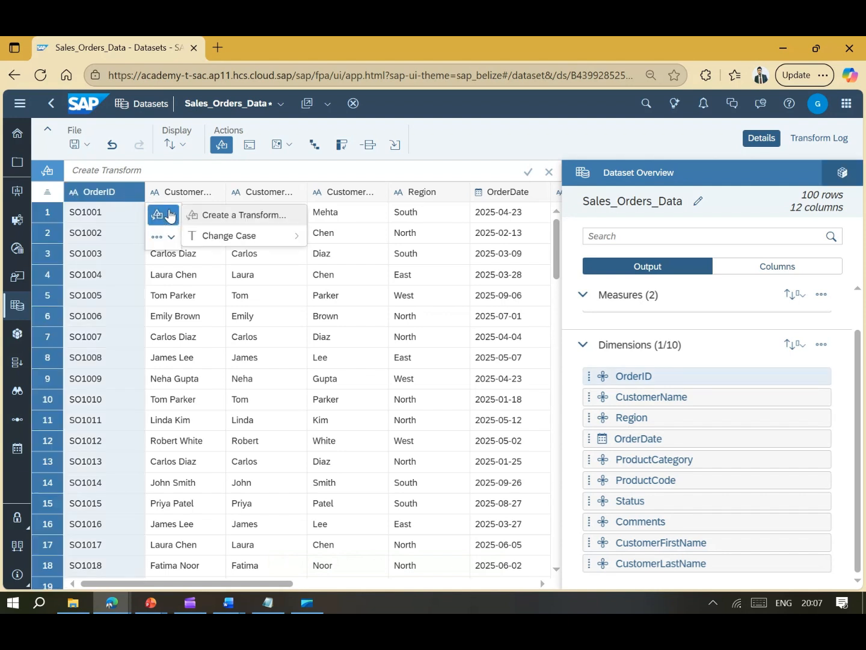
left_click(225, 217)
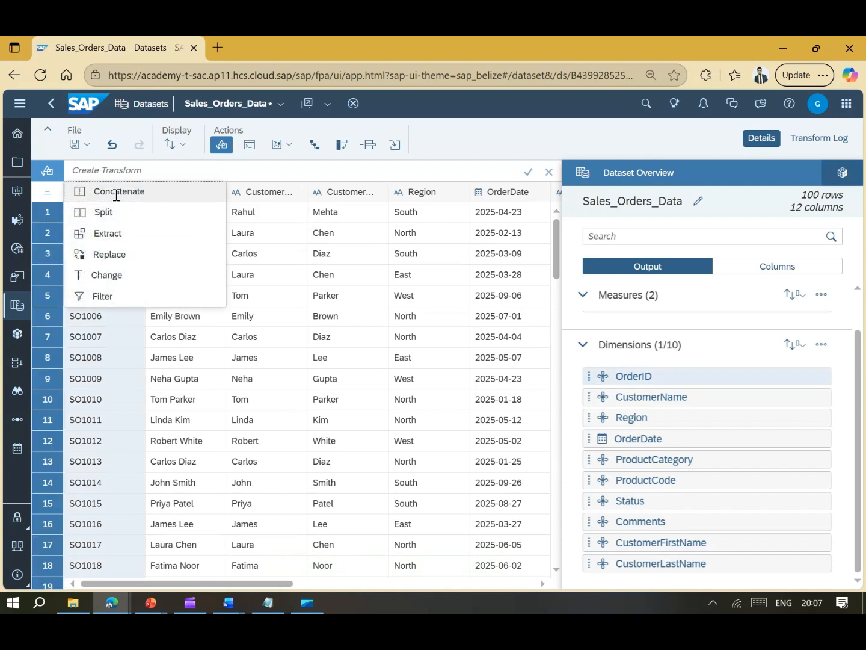
left_click(116, 193)
left_click(192, 171)
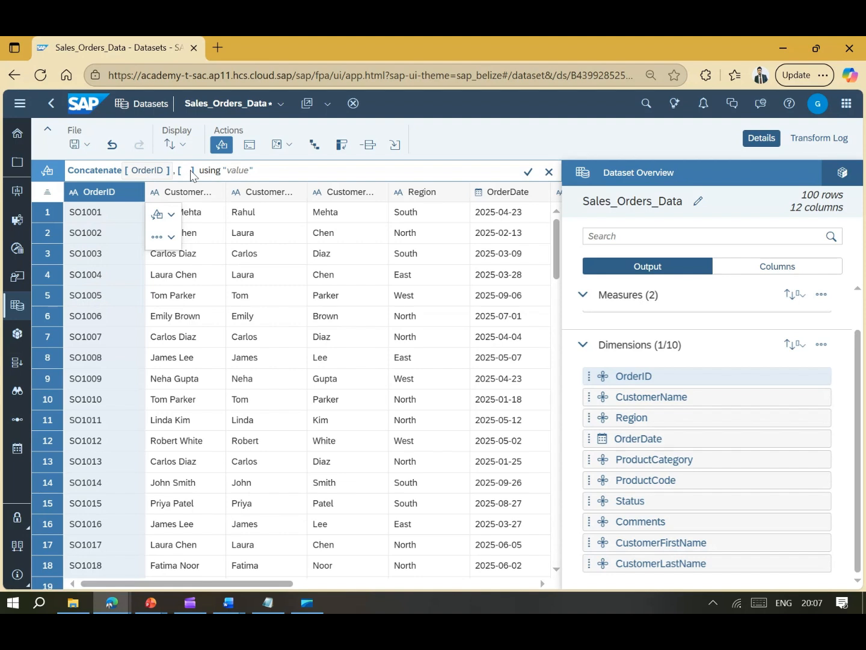
type("cu")
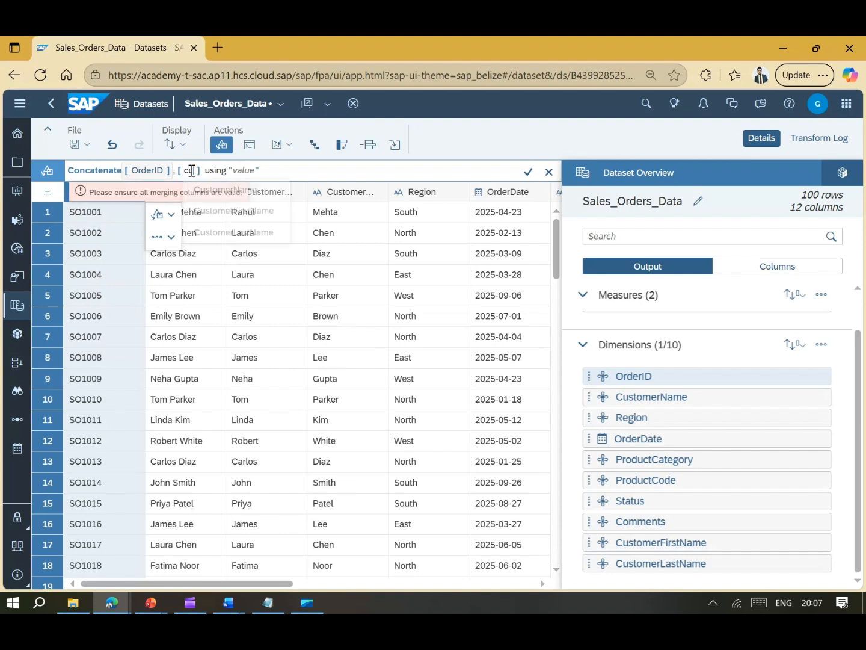
left_click(237, 192)
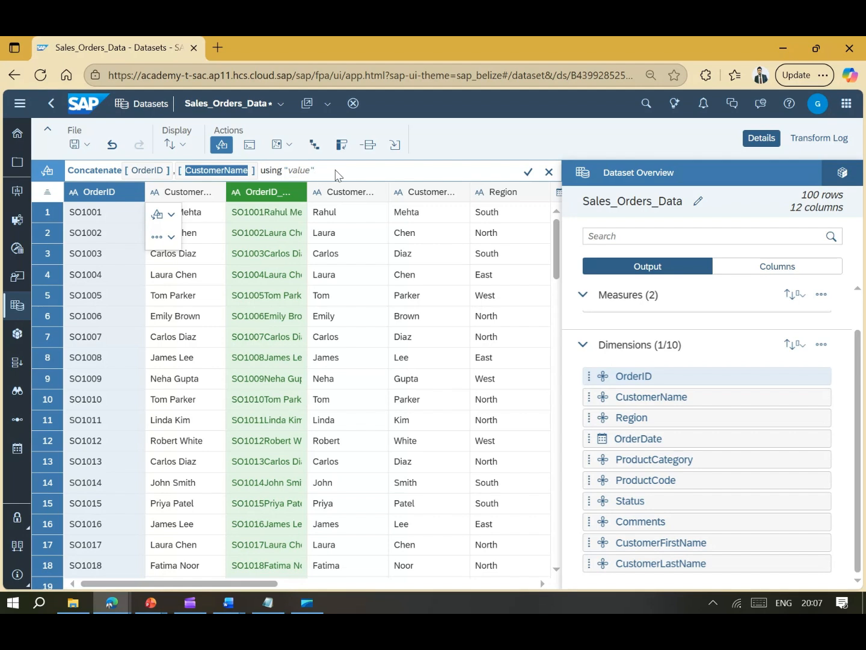
left_click(296, 171)
type("-")
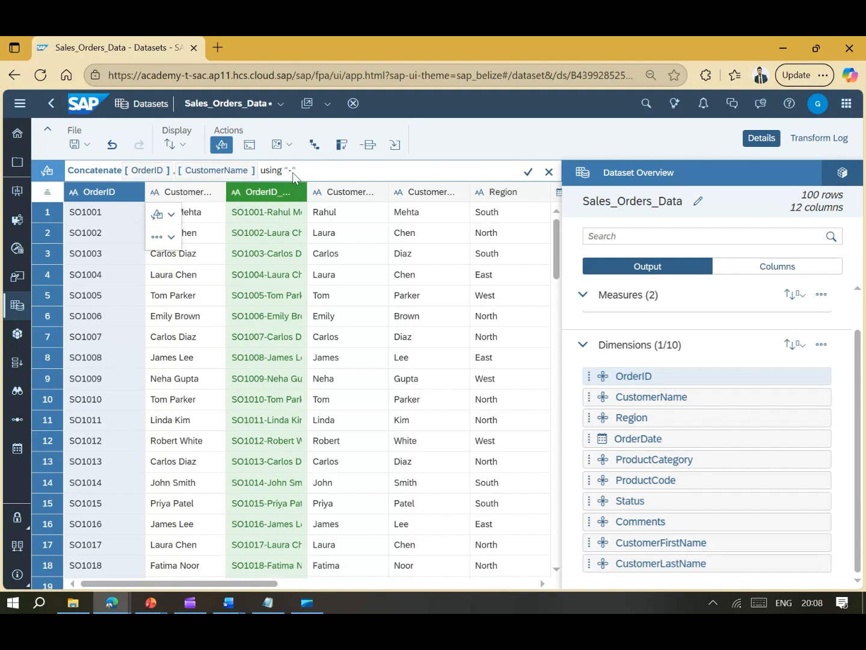
left_click(529, 173)
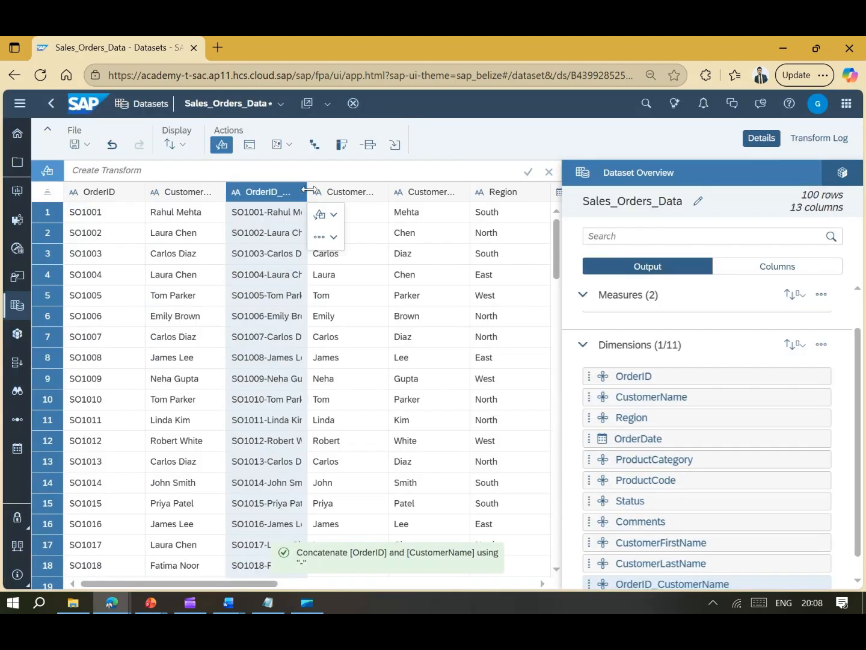
- Widen the OrderID_CustomerName column and scroll the grid to check its values
left_click_drag(309, 191, 389, 191)
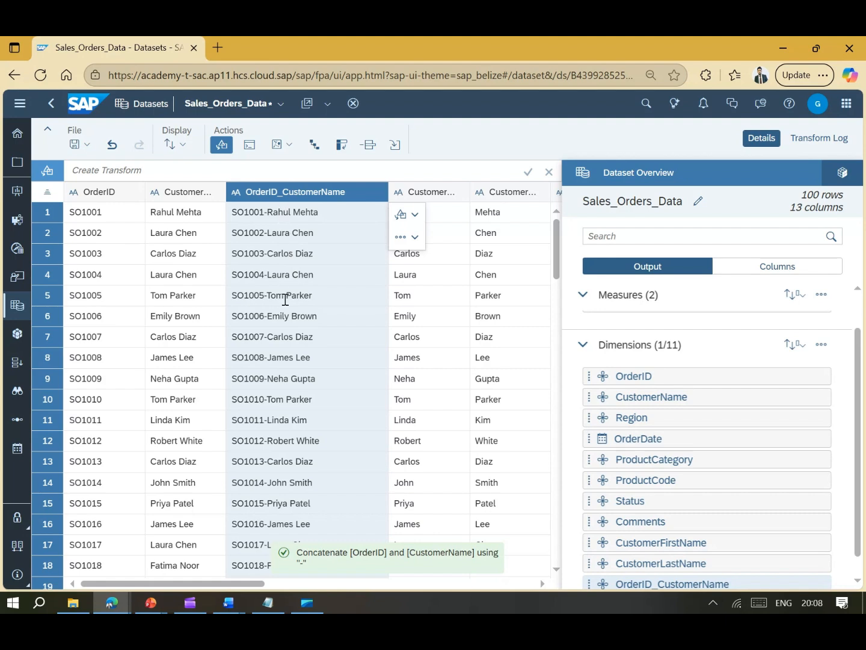
scroll(294, 448, "down", 7)
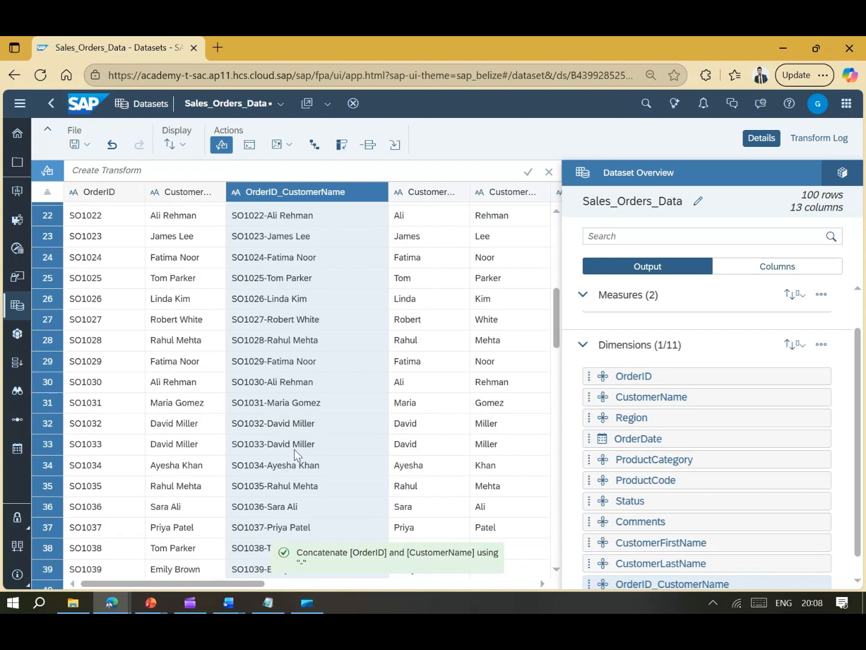
scroll(295, 454, "up", 7)
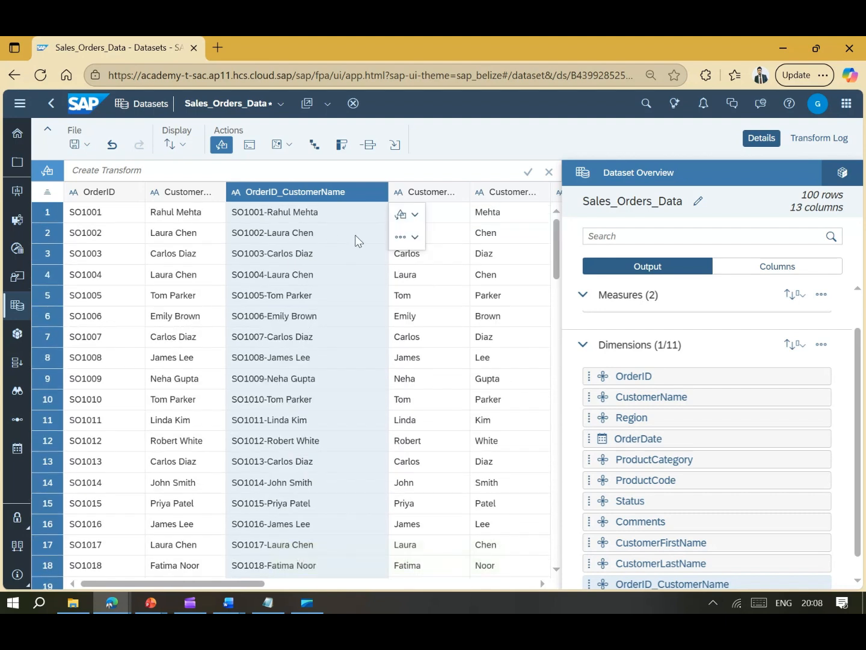
left_click_drag(253, 583, 461, 582)
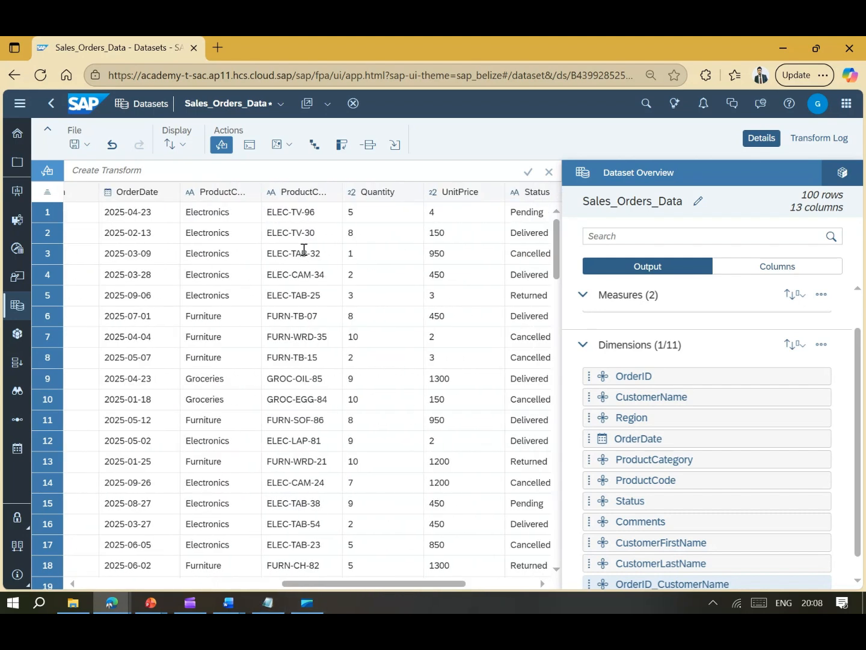
- Start an Extract transform on ProductCode set to take everything after a value
left_click(308, 192)
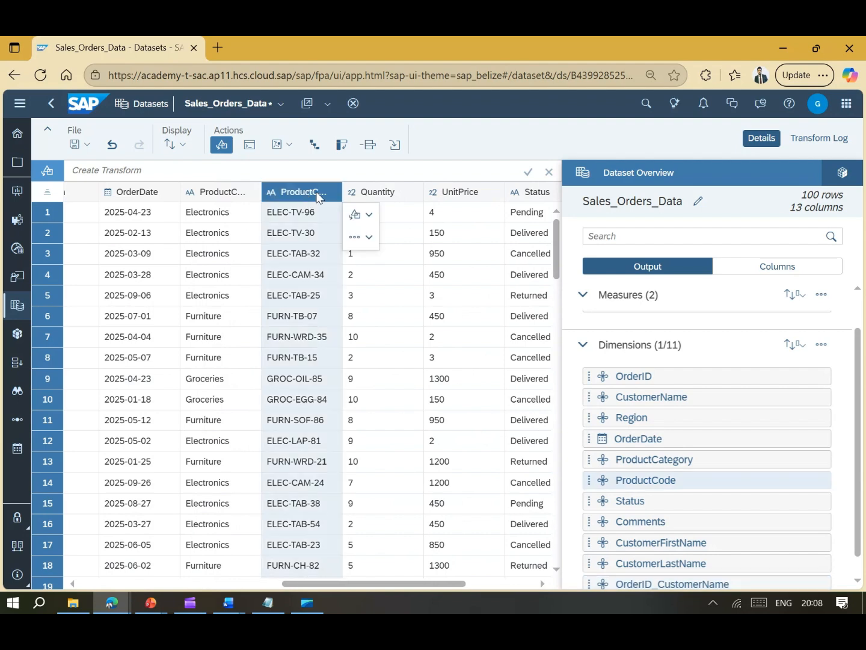
left_click(365, 215)
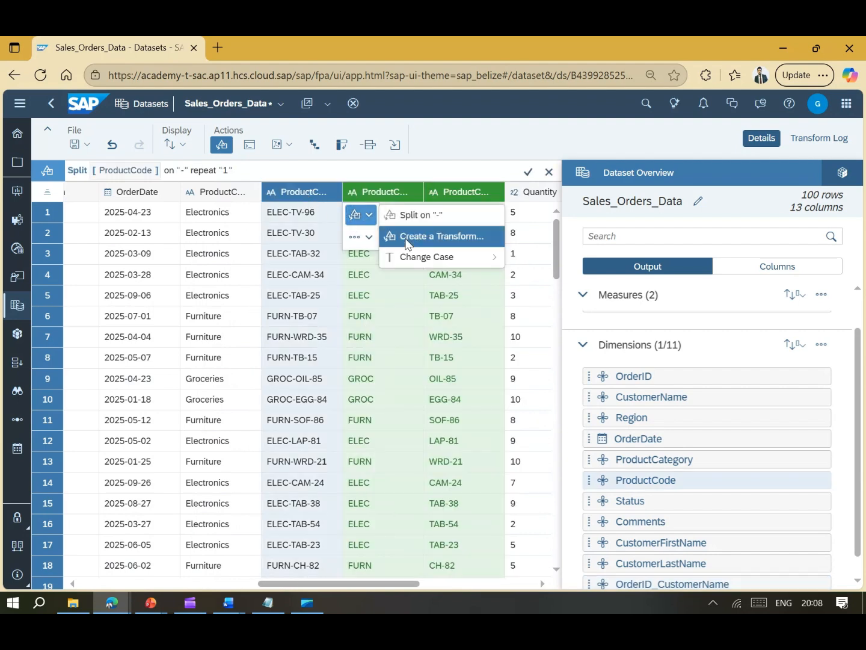
left_click(407, 240)
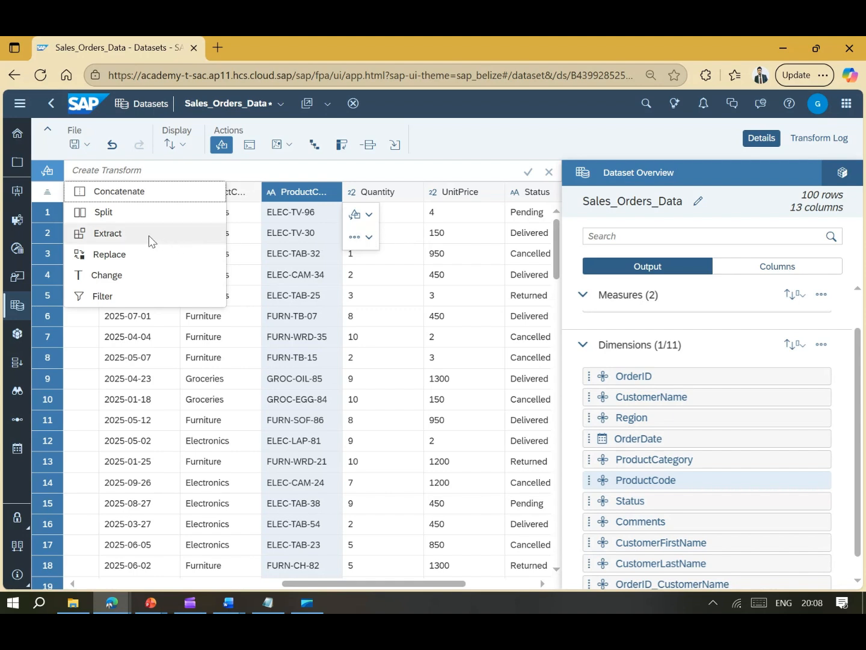
left_click(148, 236)
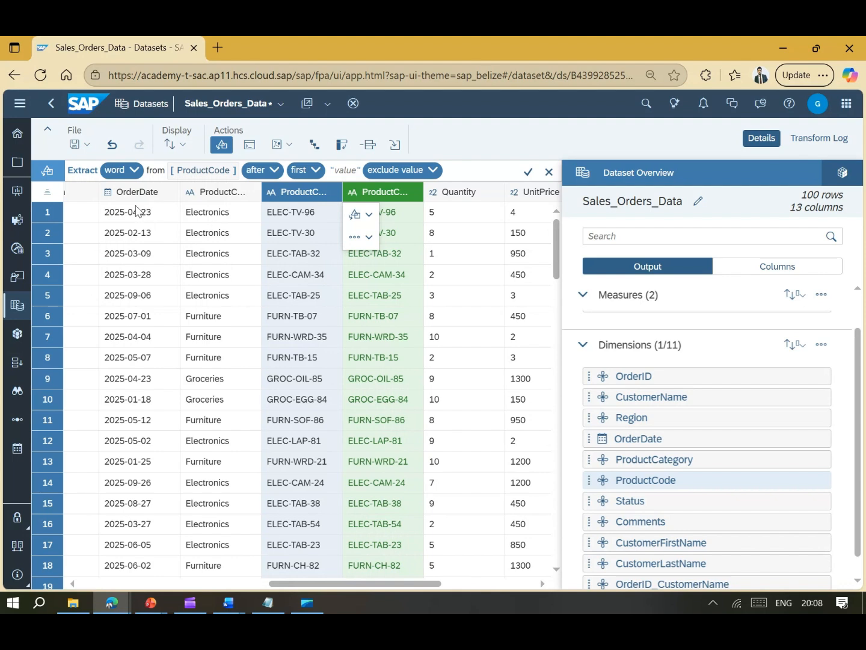
left_click(135, 171)
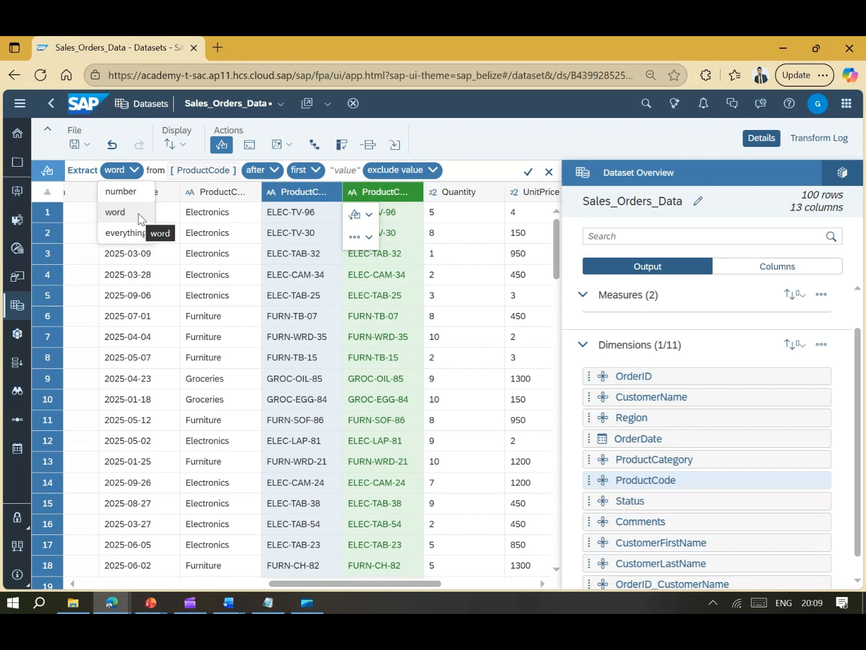
left_click(127, 234)
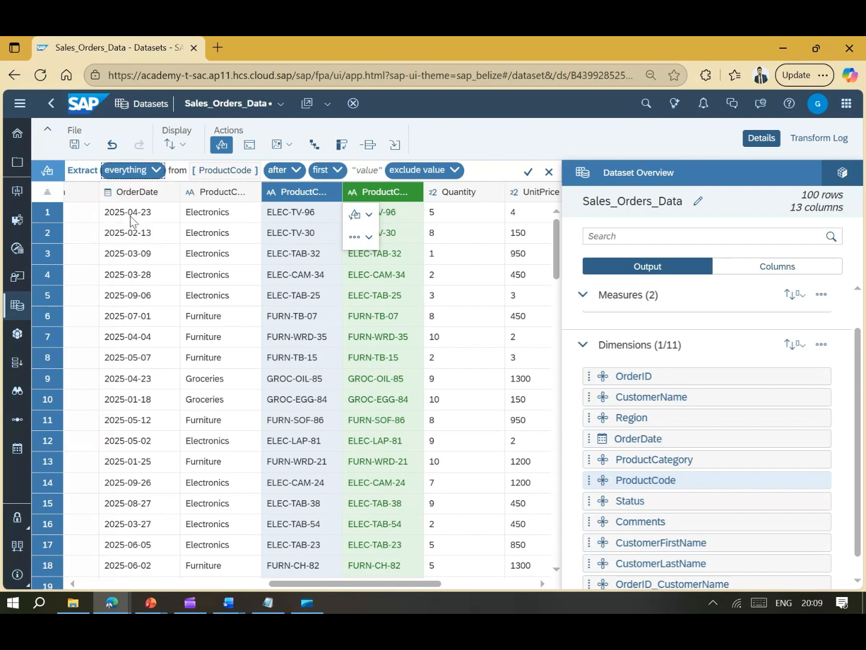
left_click(295, 171)
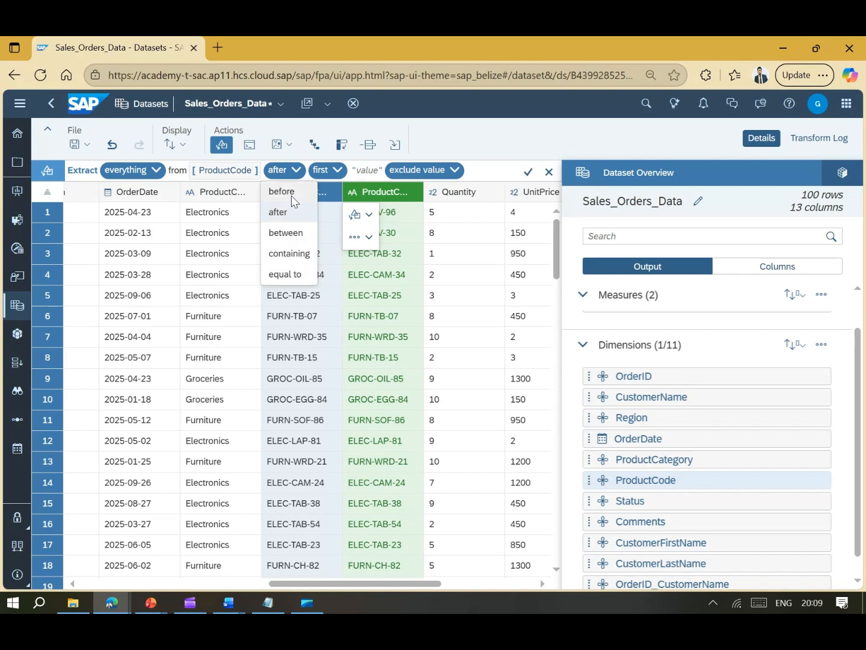
- Set the ProductCode extract to take everything between "-" and "-"
left_click(367, 172)
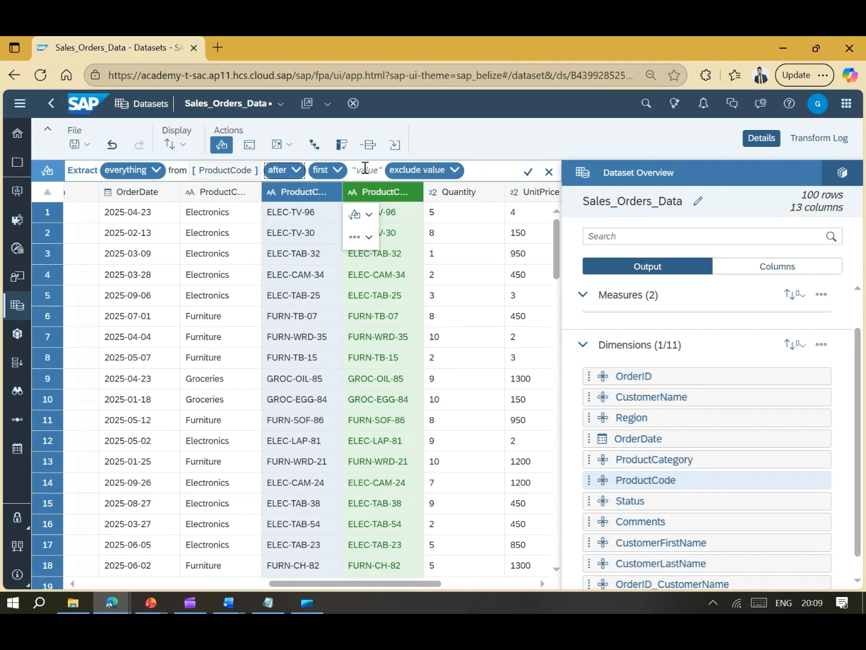
left_click(364, 169)
type("-")
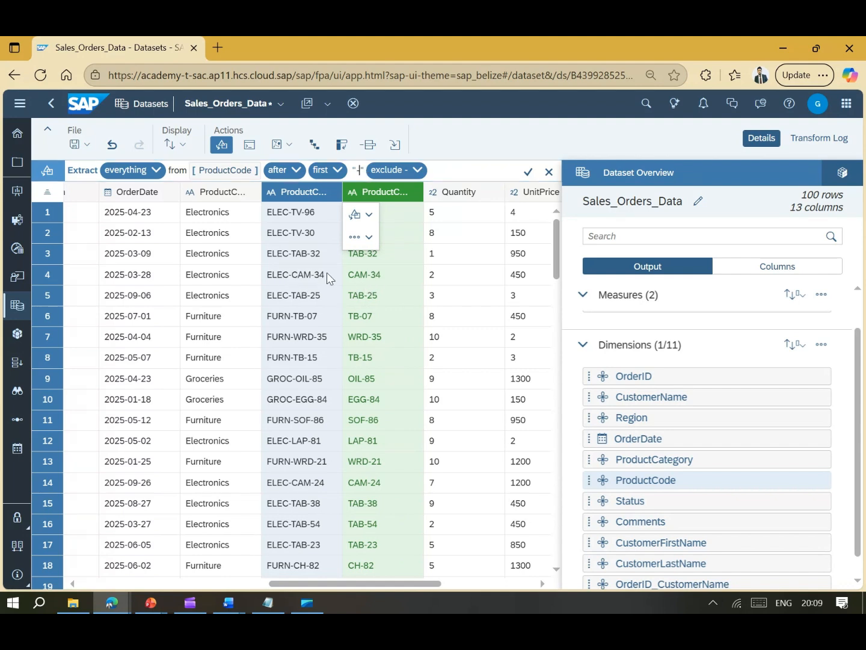
left_click(283, 171)
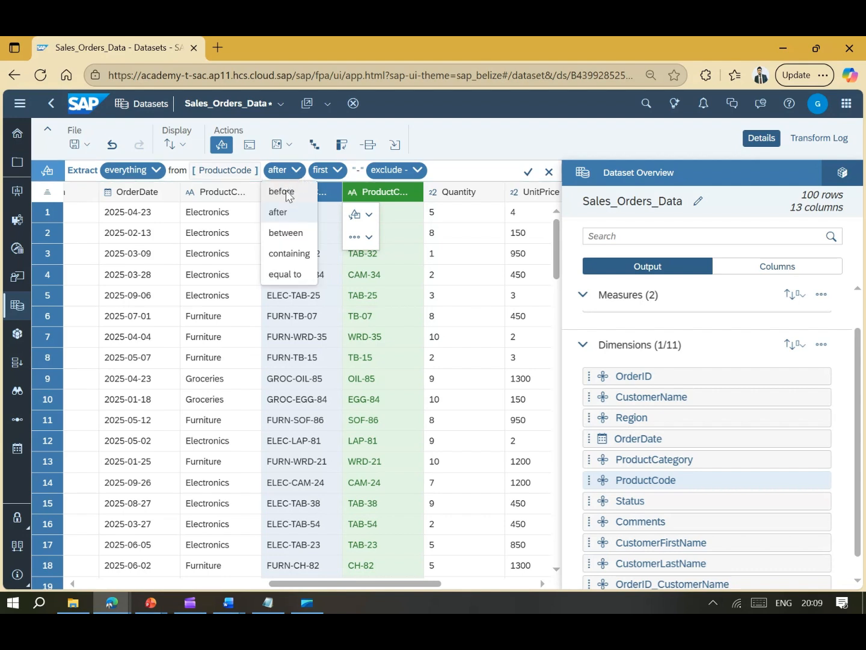
left_click(288, 193)
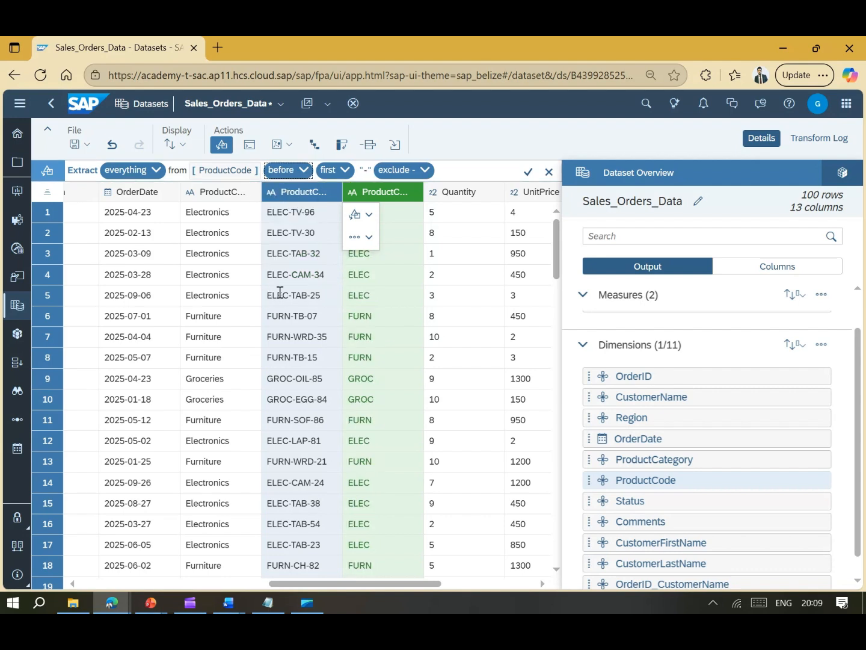
left_click(303, 171)
left_click(287, 233)
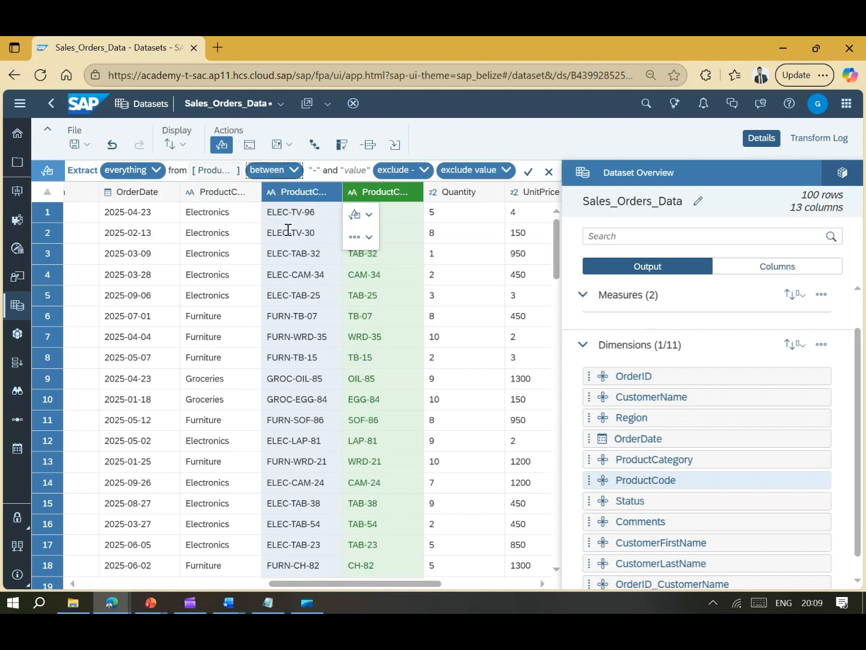
left_click(355, 172)
type("-")
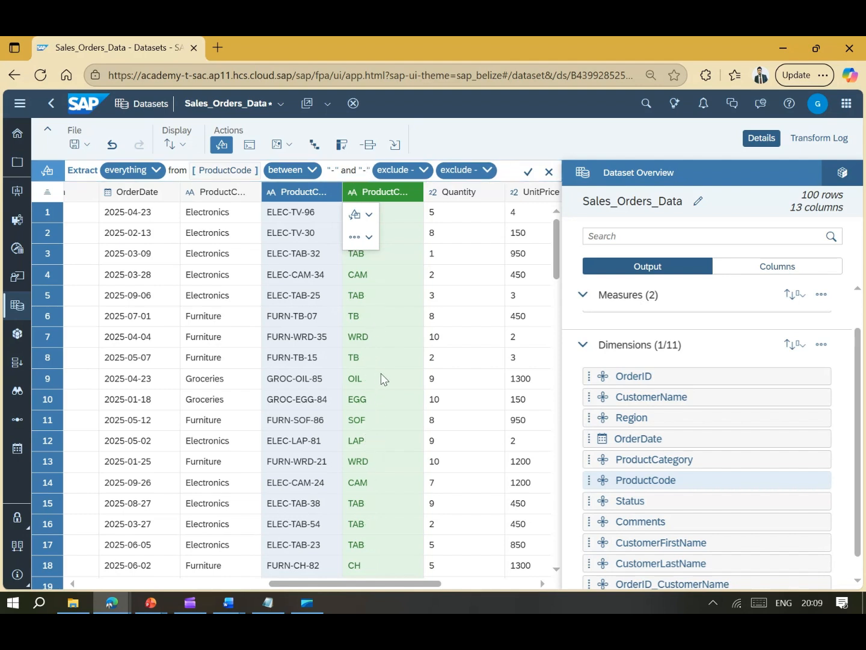
left_click(294, 168)
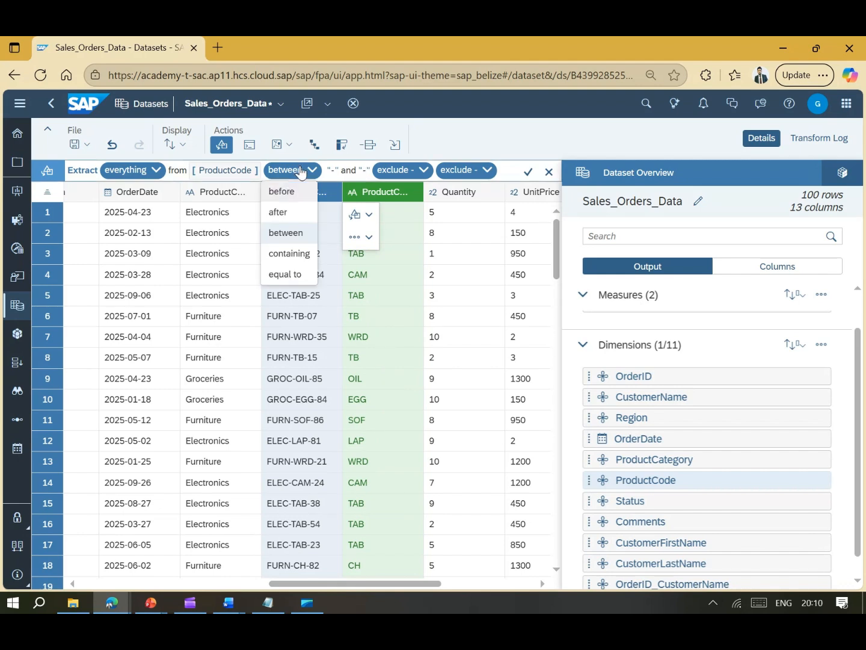
- Switch the extract condition to codes containing TB
left_click(295, 256)
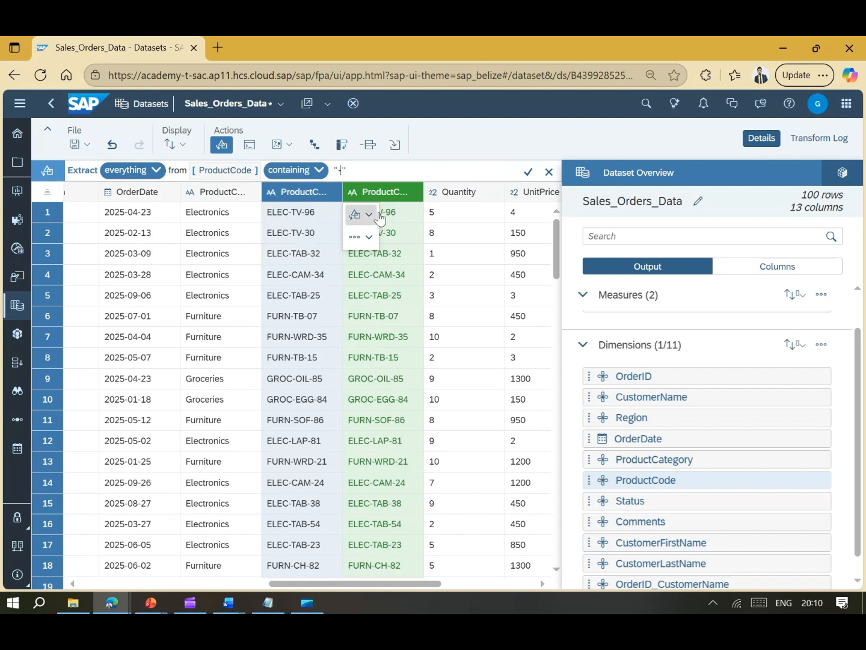
key("BackSpace")
type("TB")
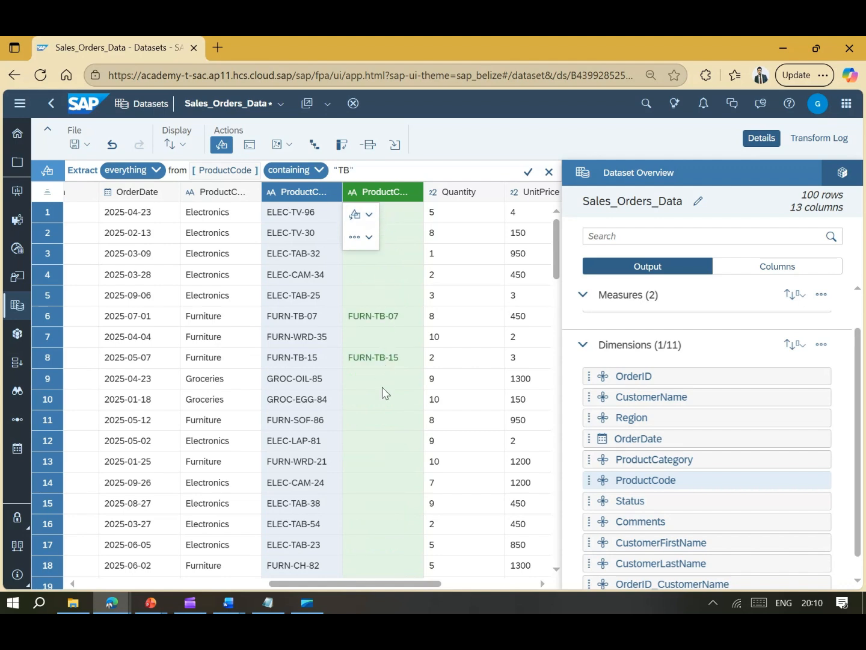
scroll(383, 389, "down", 5)
scroll(383, 407, "up", 5)
- Change the condition to codes equal to ELEC-TV-96
left_click(320, 171)
left_click(285, 273)
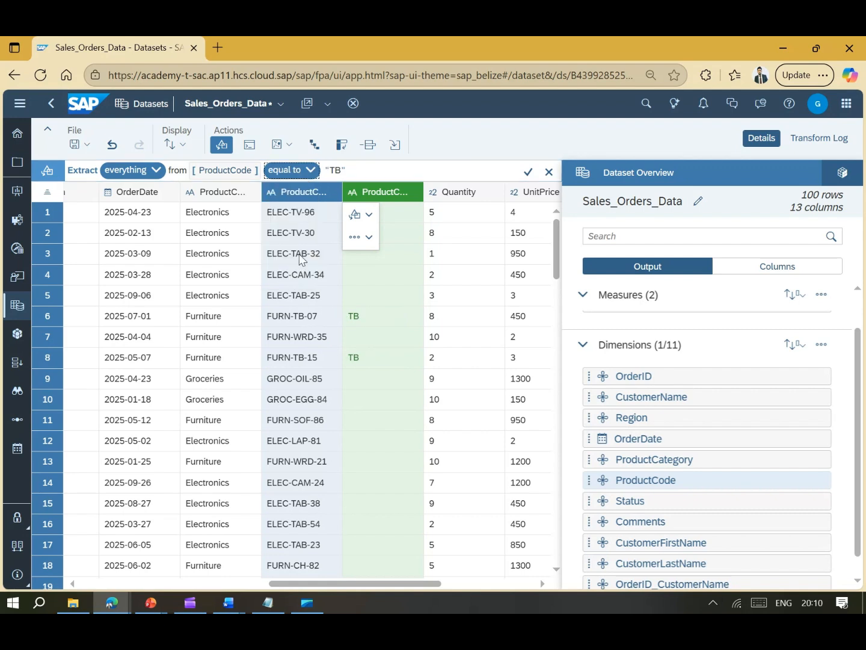
left_click(340, 171)
type("ELEC")
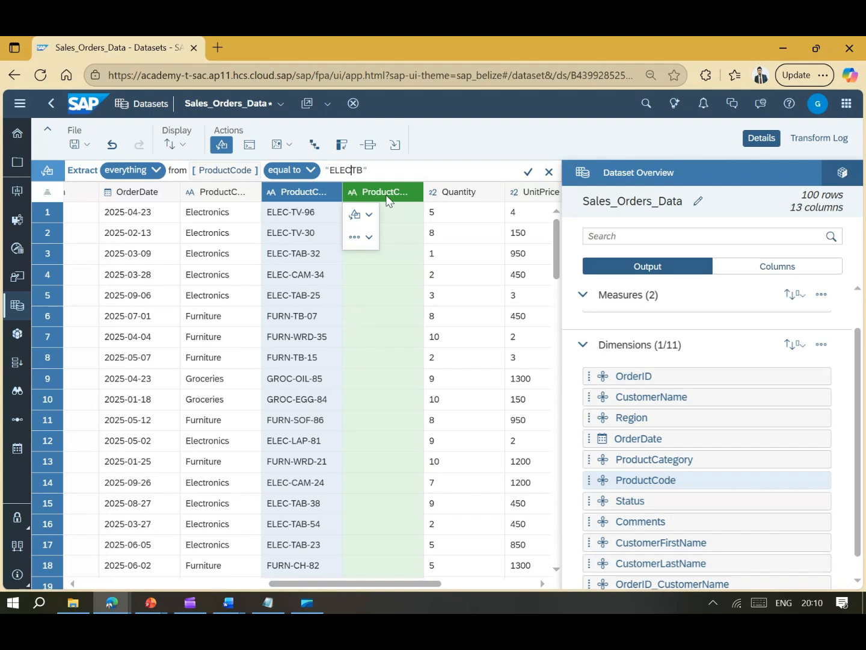
type("-")
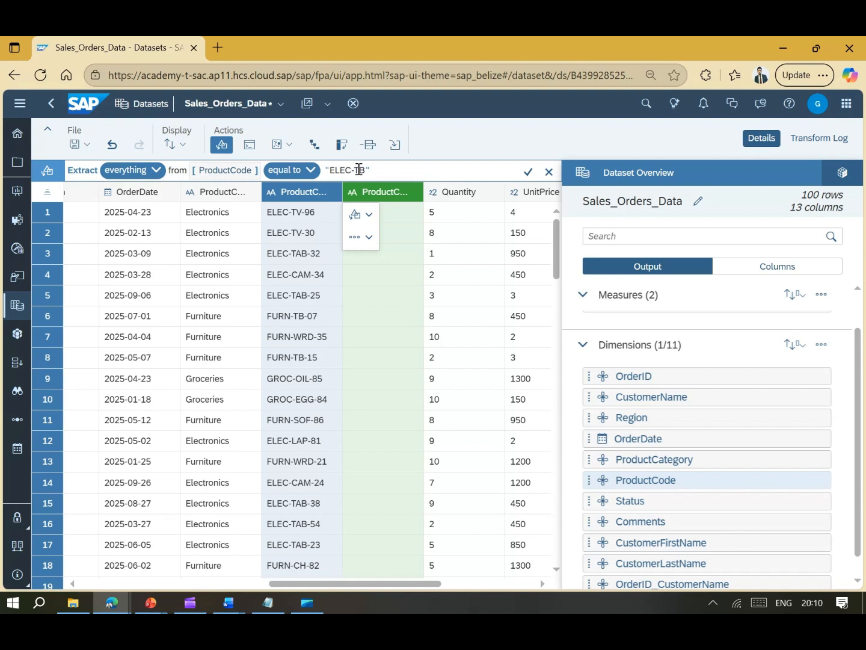
key("BackSpace")
type("V")
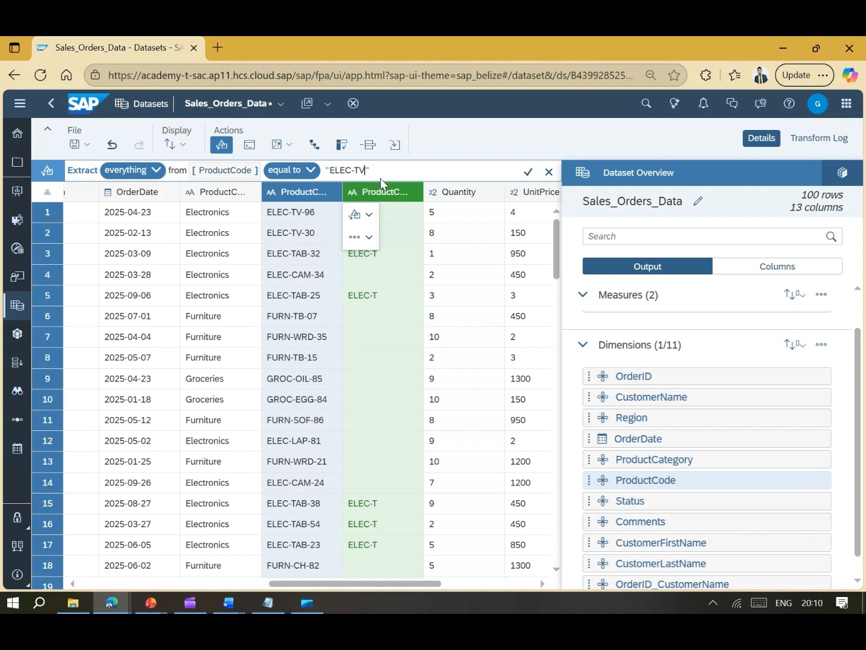
type("-96")
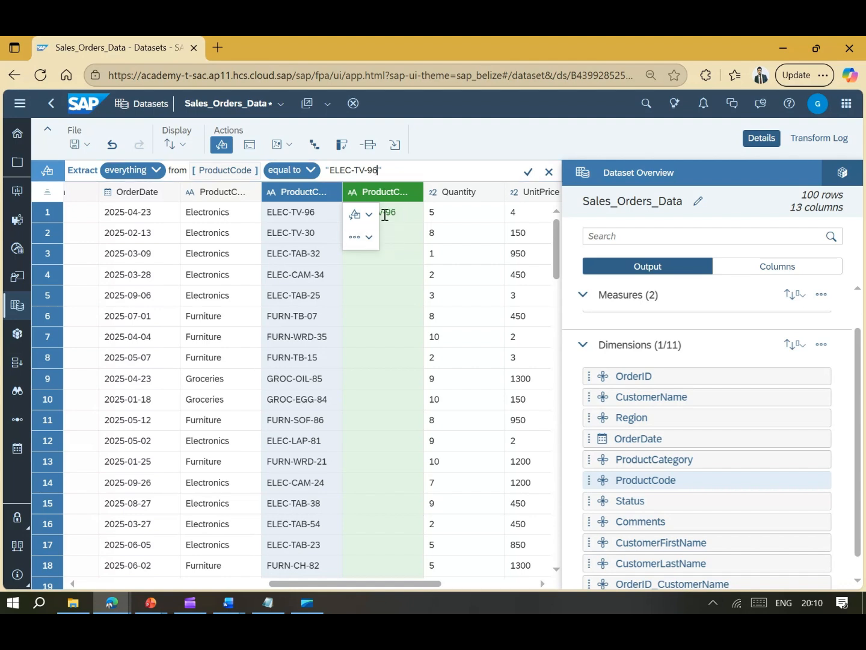
left_click(309, 171)
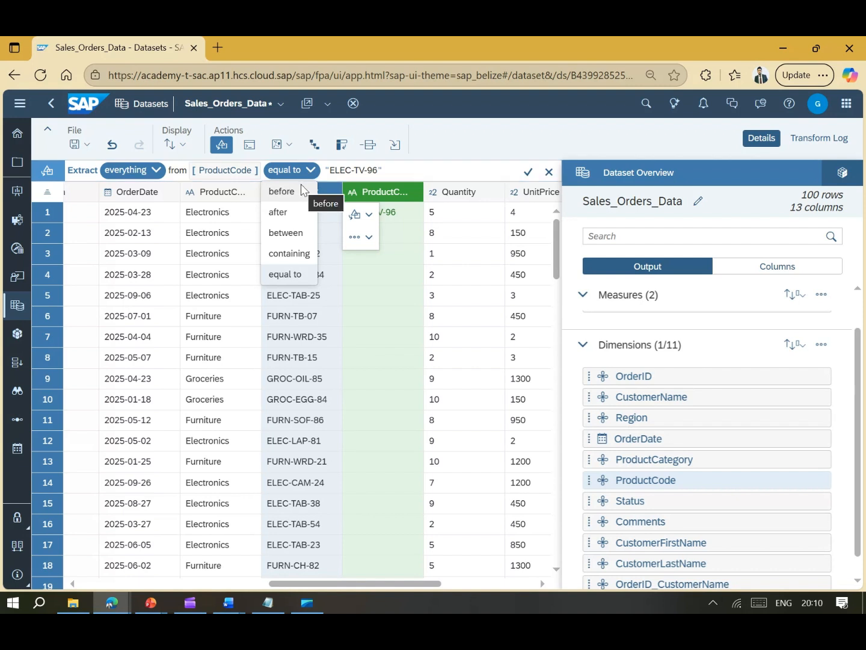
- Extract the ProductCode text between two '-' boundary values
left_click(296, 232)
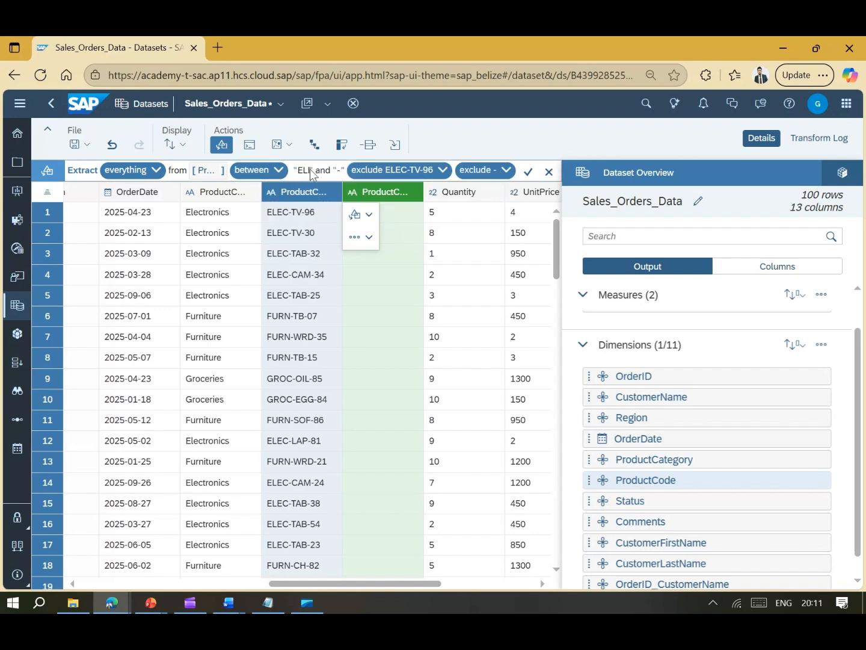
key("Delete")
key("Delete")
key("Delete")
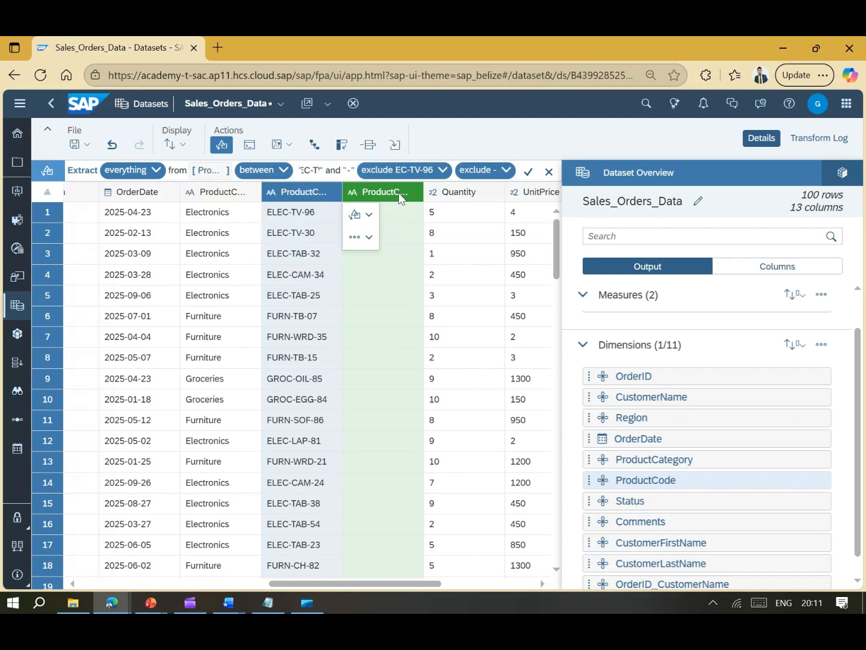
key("Right")
key("Right")
key("Right")
key("Right")
key("Right")
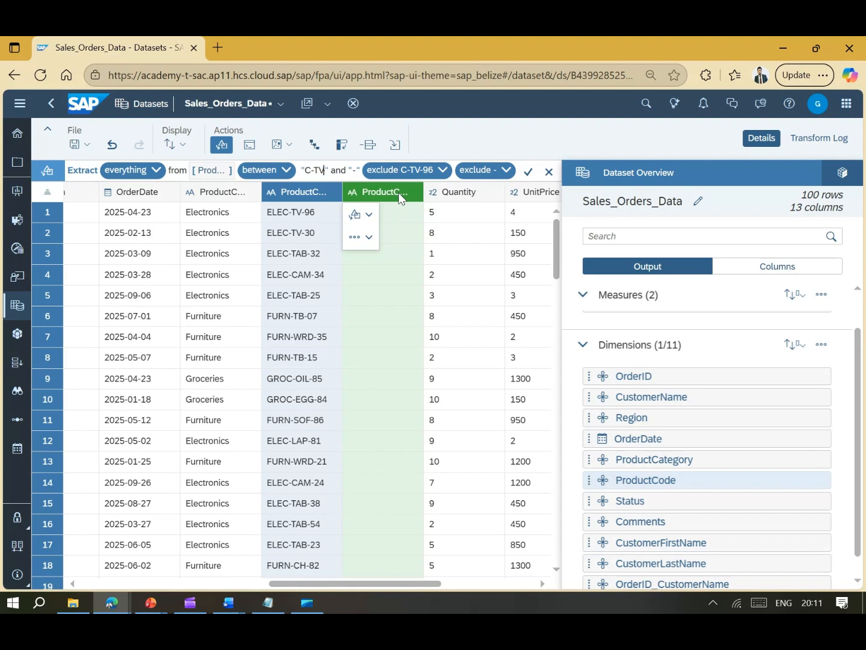
key("Delete")
key("Delete")
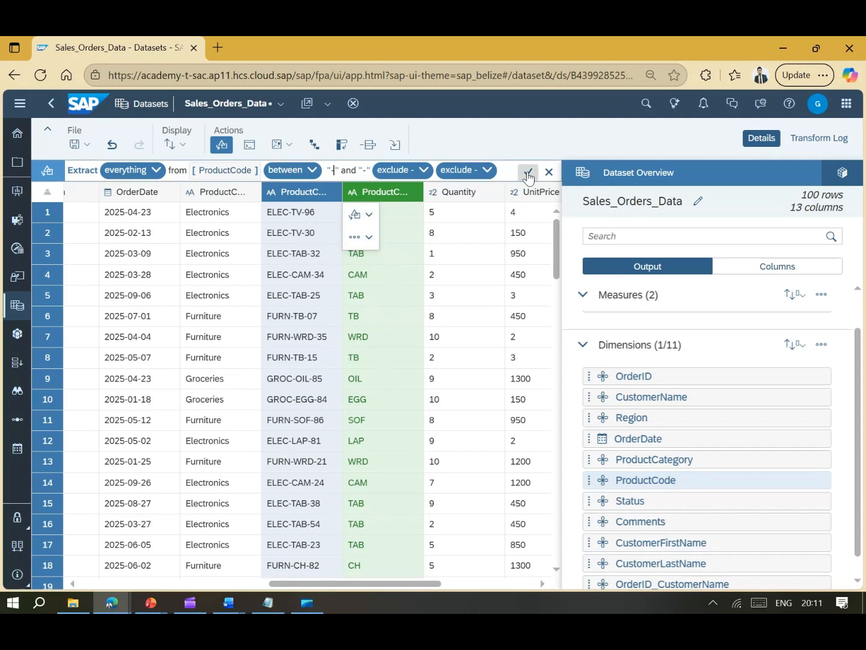
- Exclude both dash delimiters and apply, creating ProductSubCategory values like TV, TAB and CAM
left_click(479, 173)
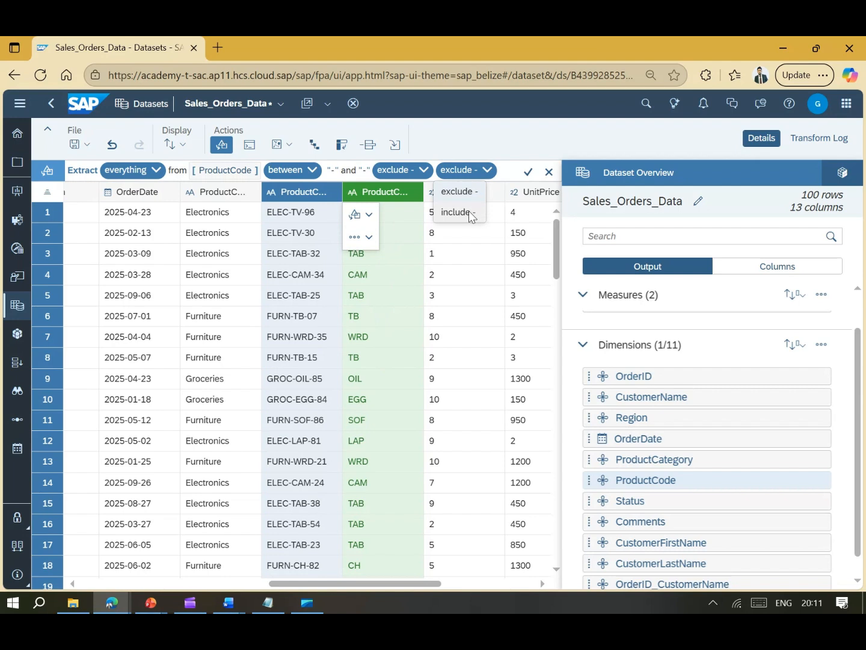
left_click(422, 171)
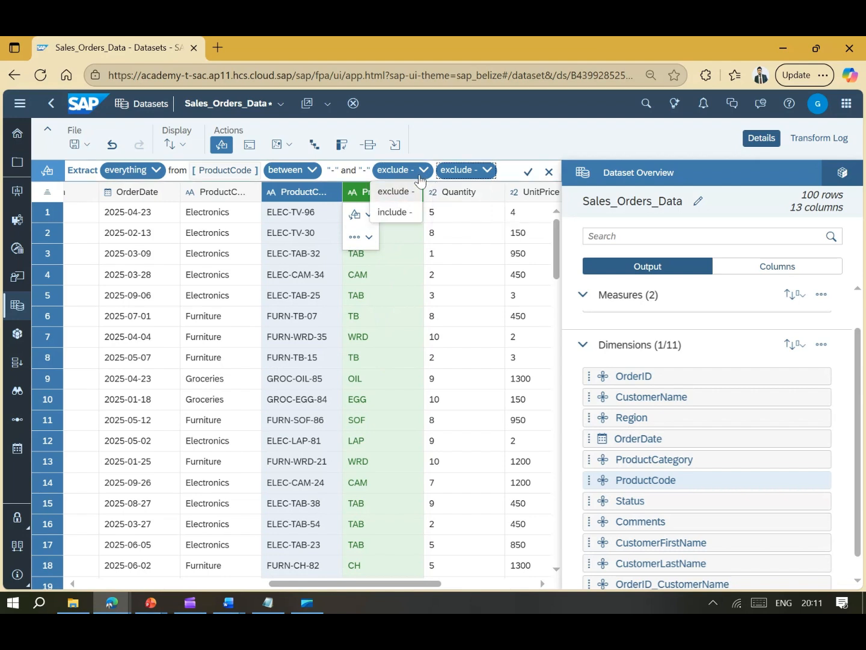
left_click(463, 171)
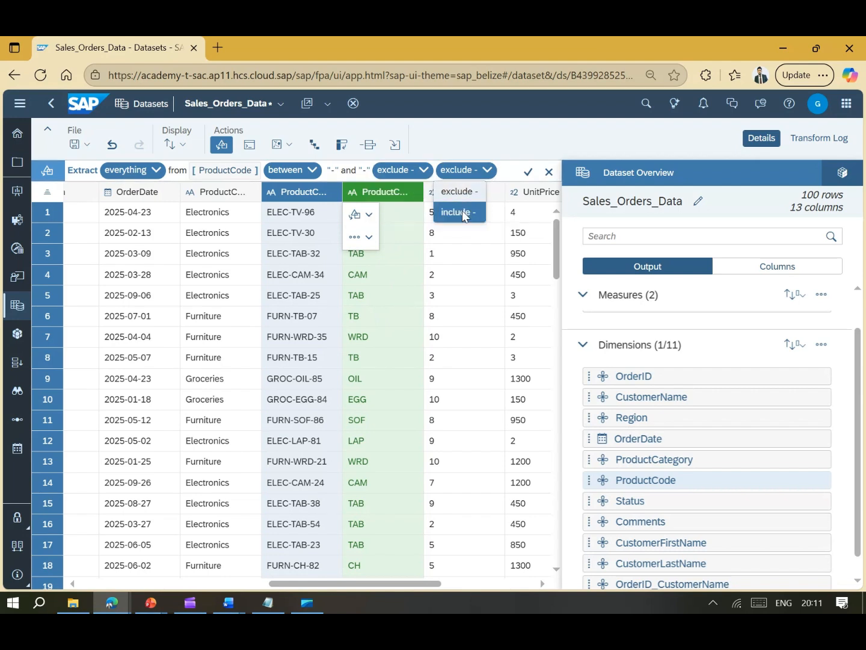
left_click(462, 213)
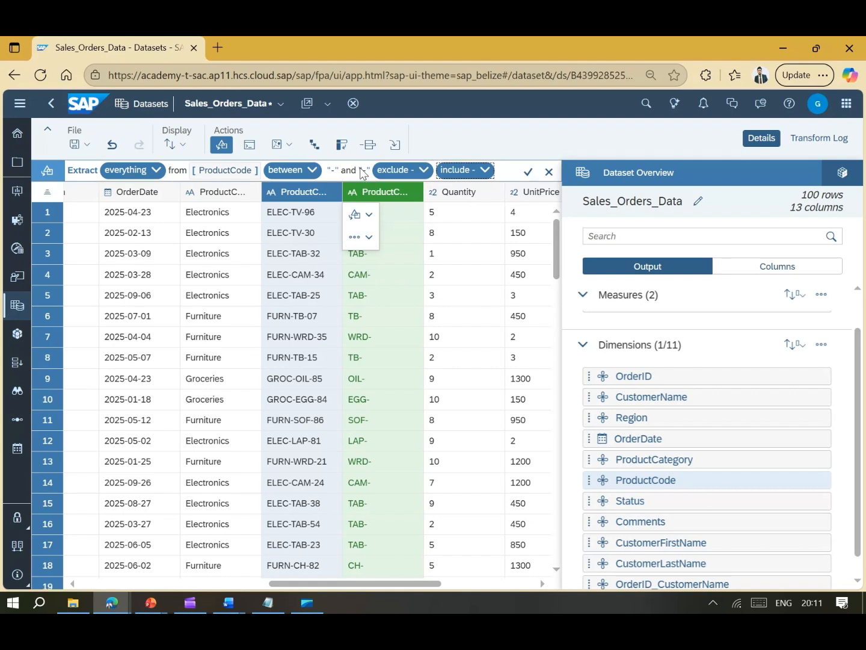
left_click(399, 171)
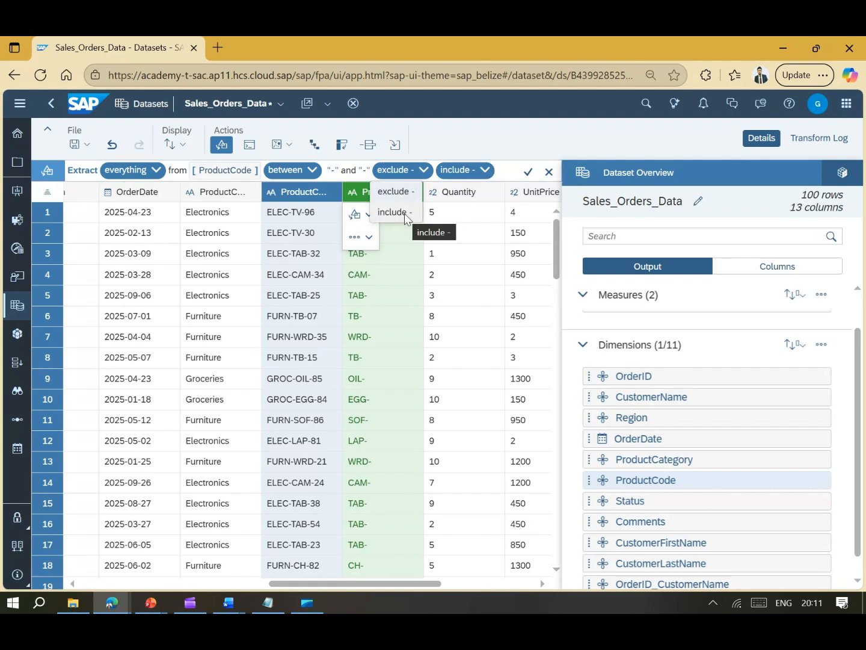
left_click(407, 219)
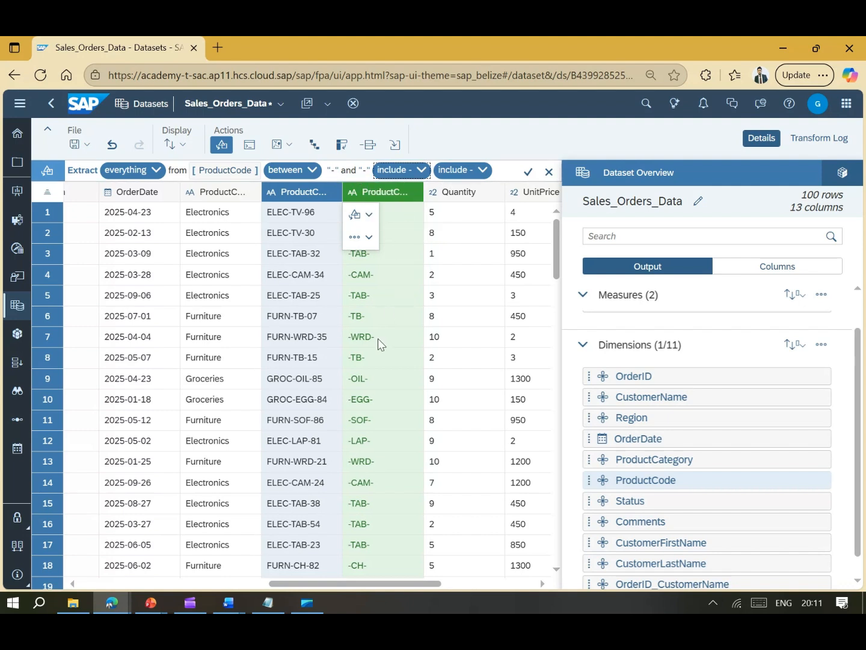
left_click(401, 170)
left_click(409, 191)
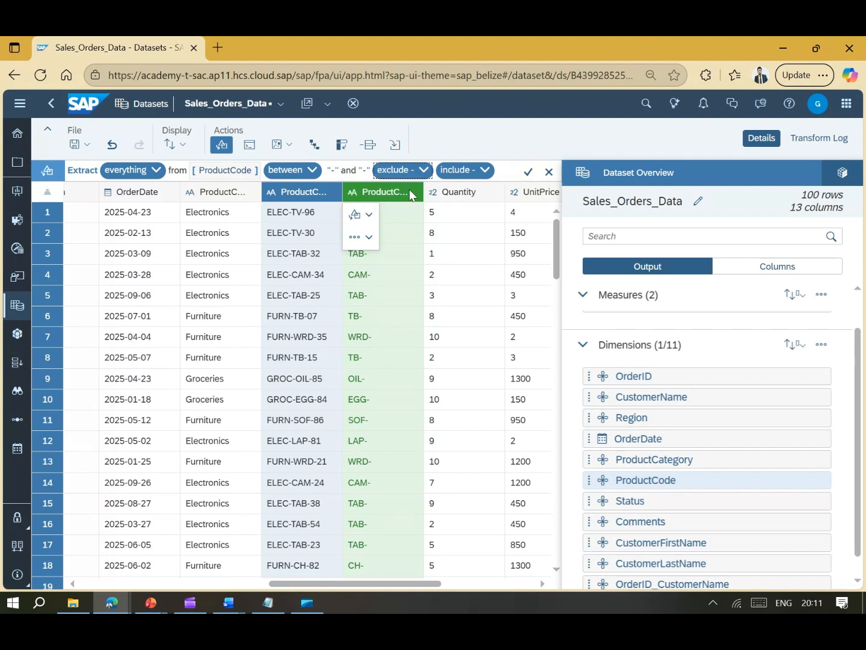
left_click(464, 171)
left_click(456, 193)
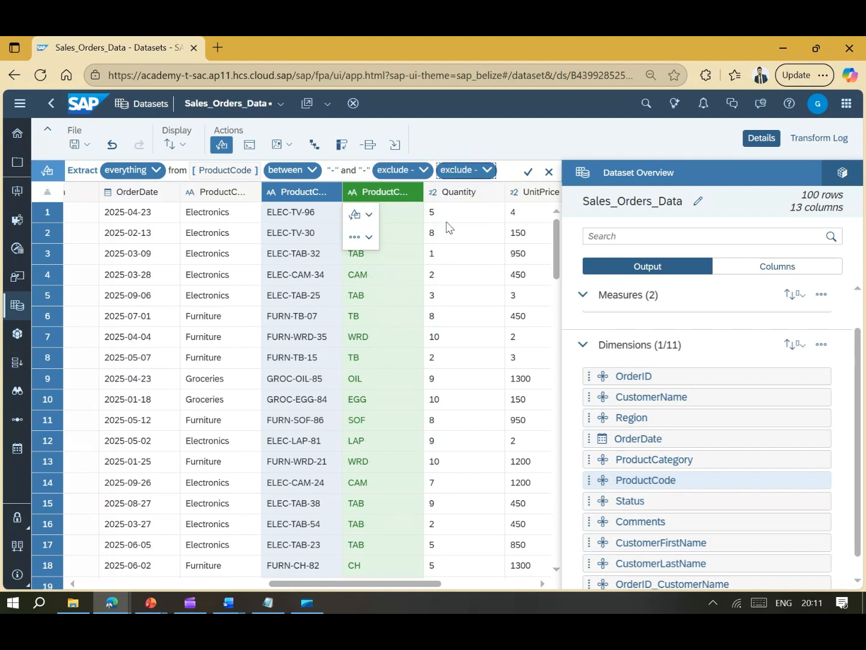
left_click(526, 174)
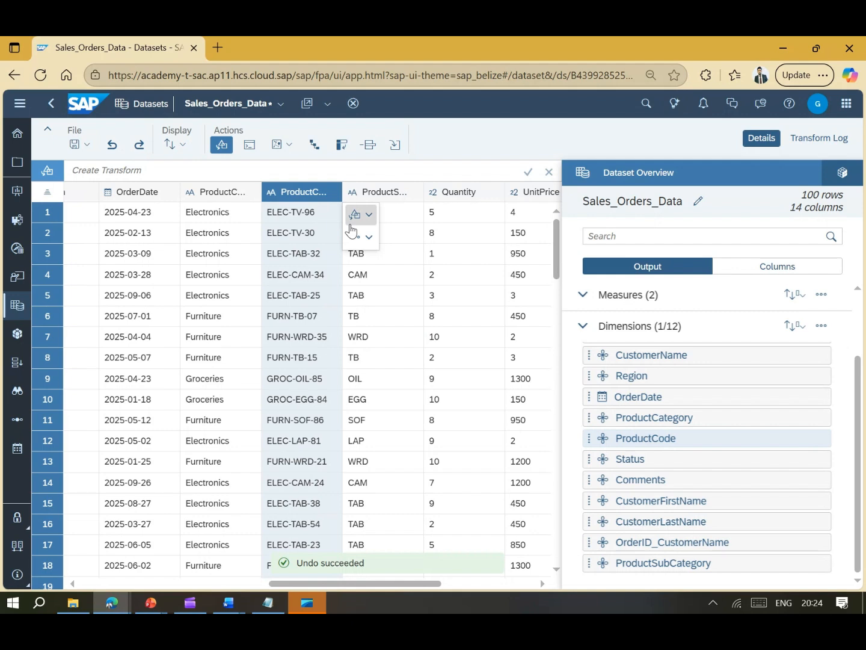
- Begin a custom Replace transform on ProductCode that replaces matching content
left_click(356, 218)
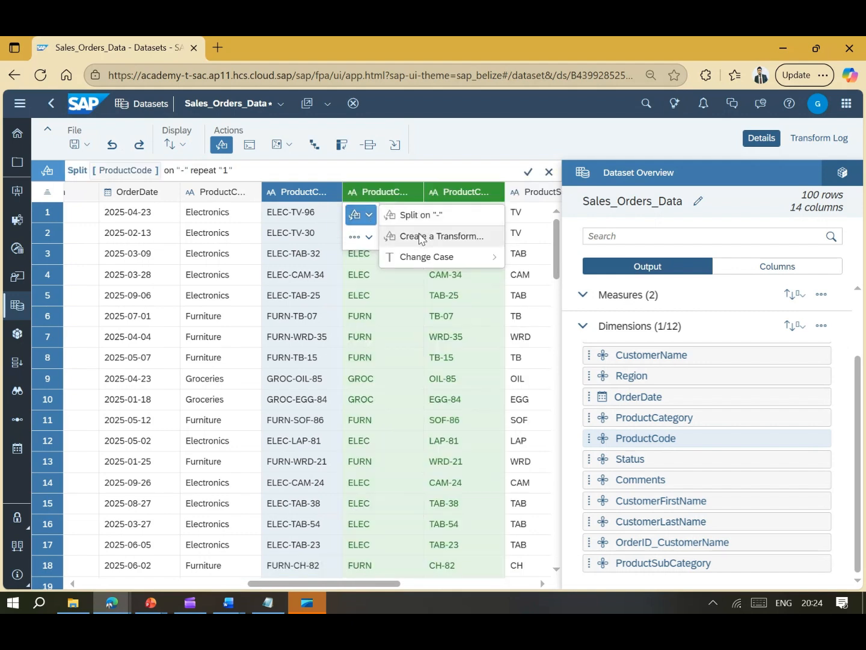
left_click(420, 237)
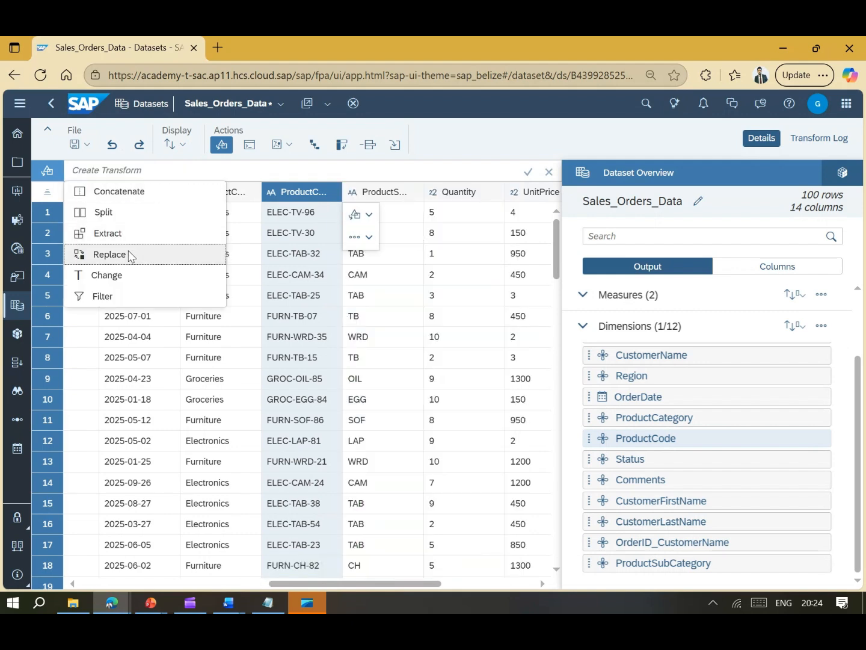
left_click(110, 254)
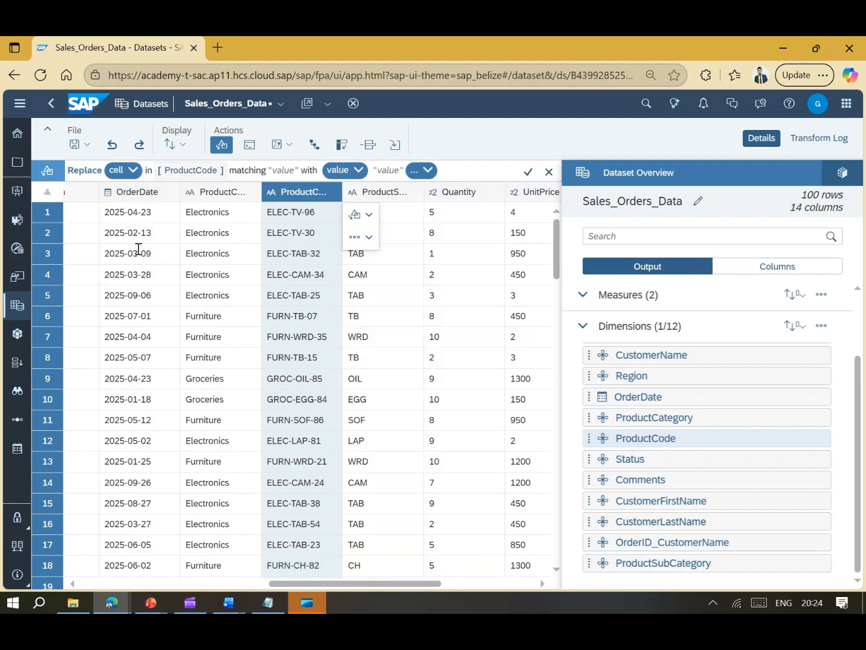
left_click(125, 173)
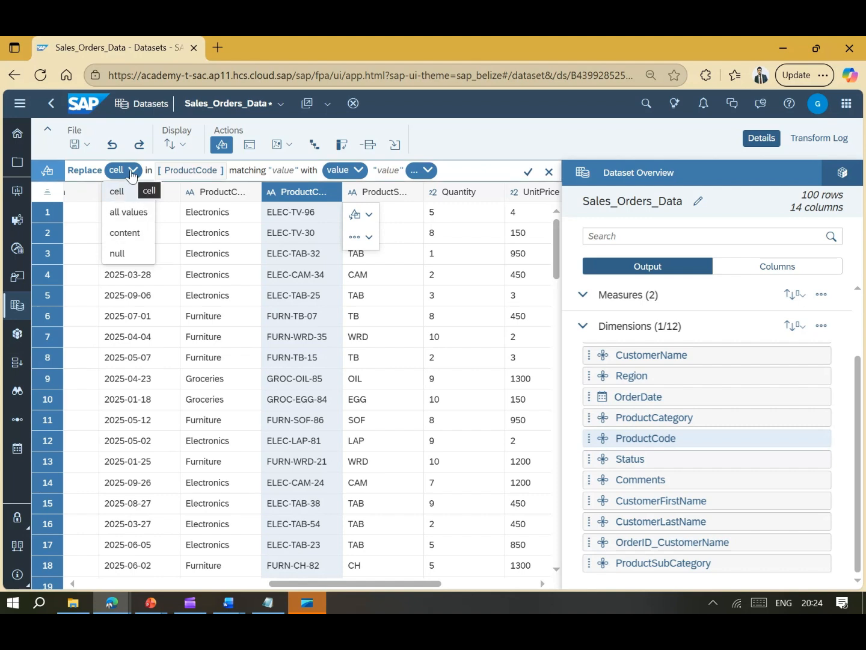
left_click(136, 235)
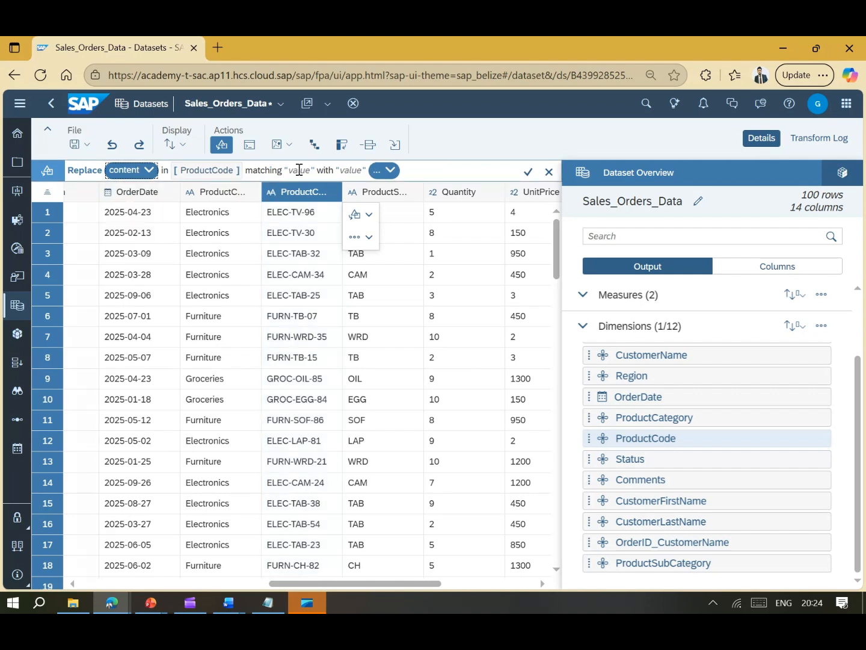
- Preview replacing '-' with '\' in ProductCode, then switch the replace scope to all values
left_click(299, 171)
type("-")
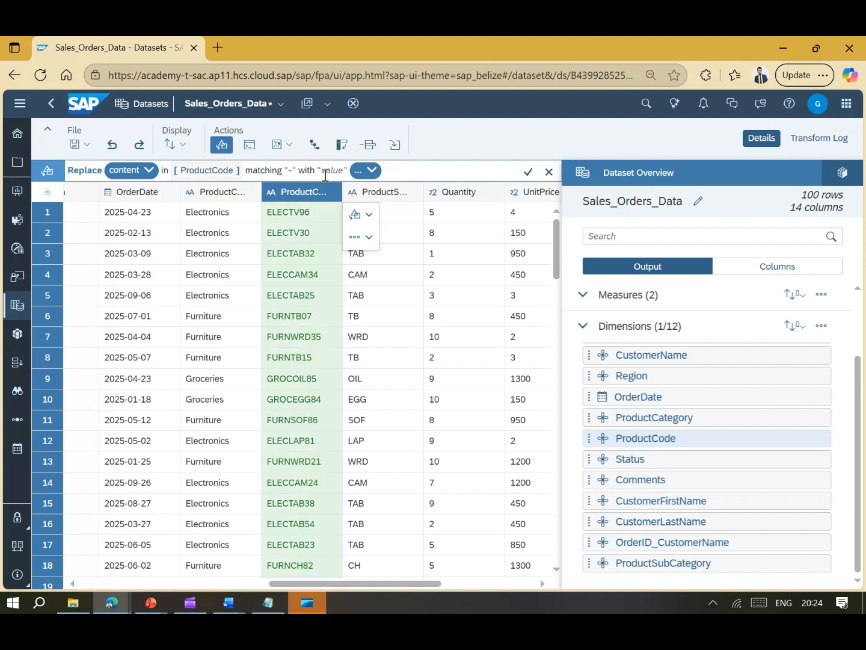
left_click(338, 175)
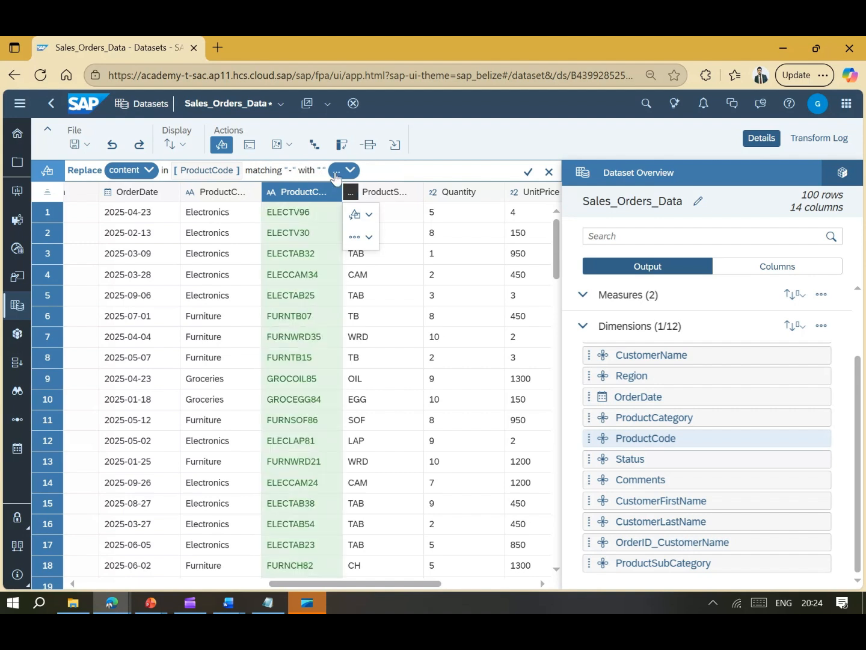
type("\\")
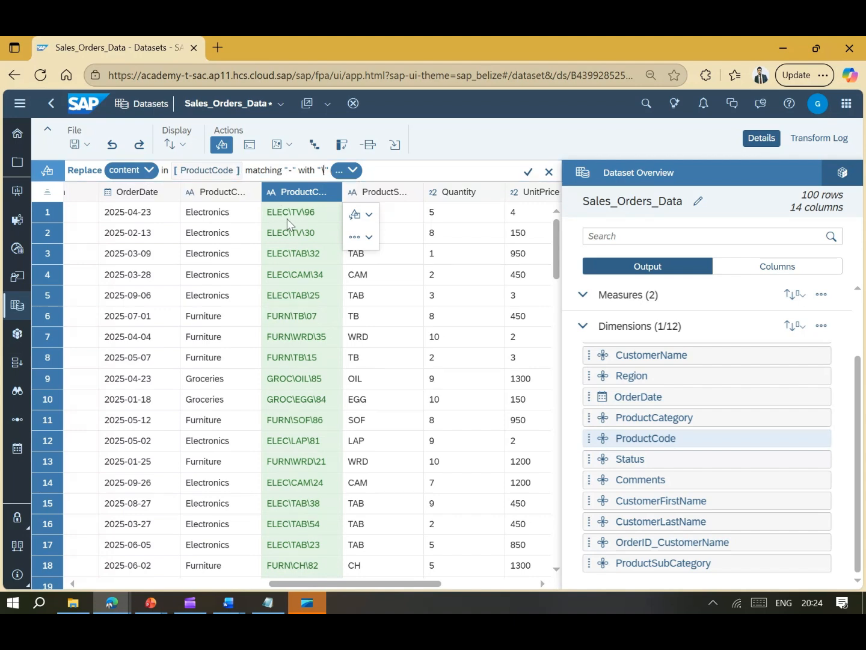
scroll(290, 293, "down", 3)
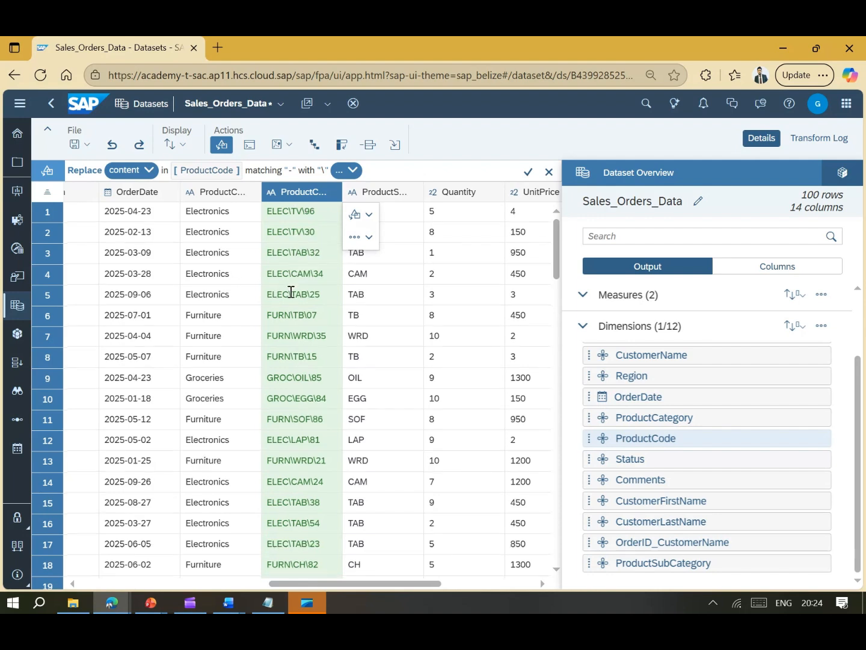
scroll(291, 292, "down", 10)
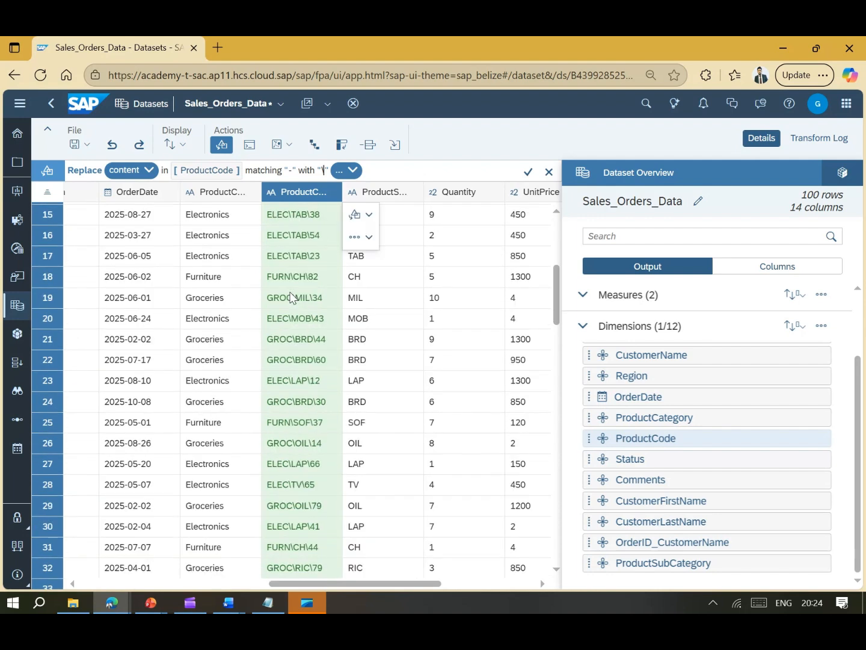
scroll(290, 296, "up", 10)
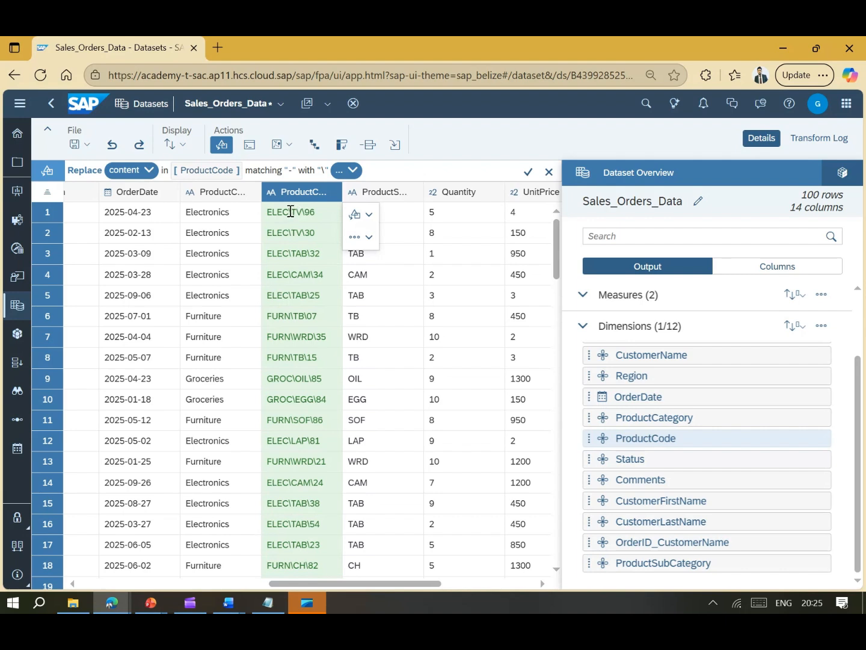
left_click(144, 175)
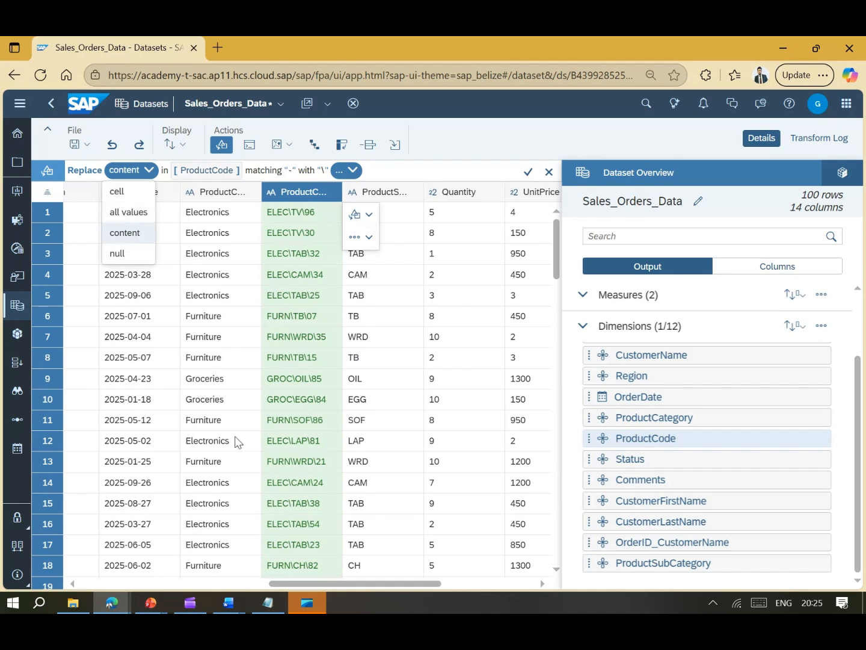
left_click(135, 211)
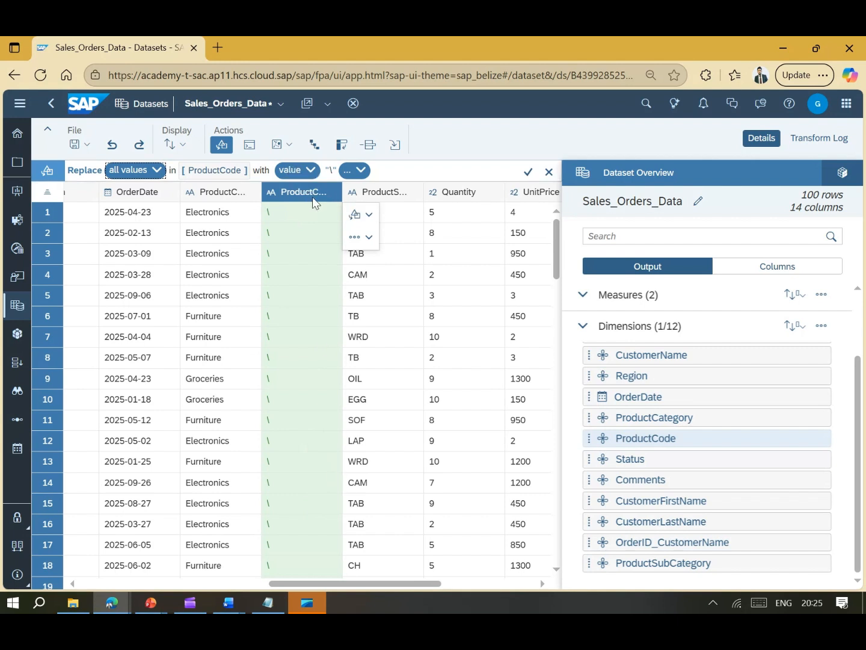
- Reset the scope to content, match '-' and apply, producing codes like ELEC\TV\96
left_click(135, 170)
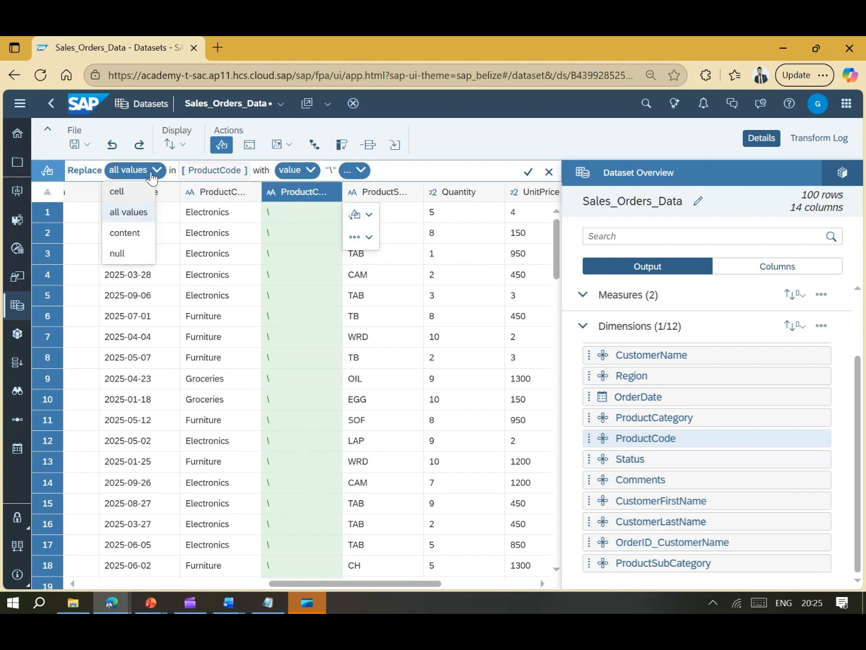
left_click(125, 252)
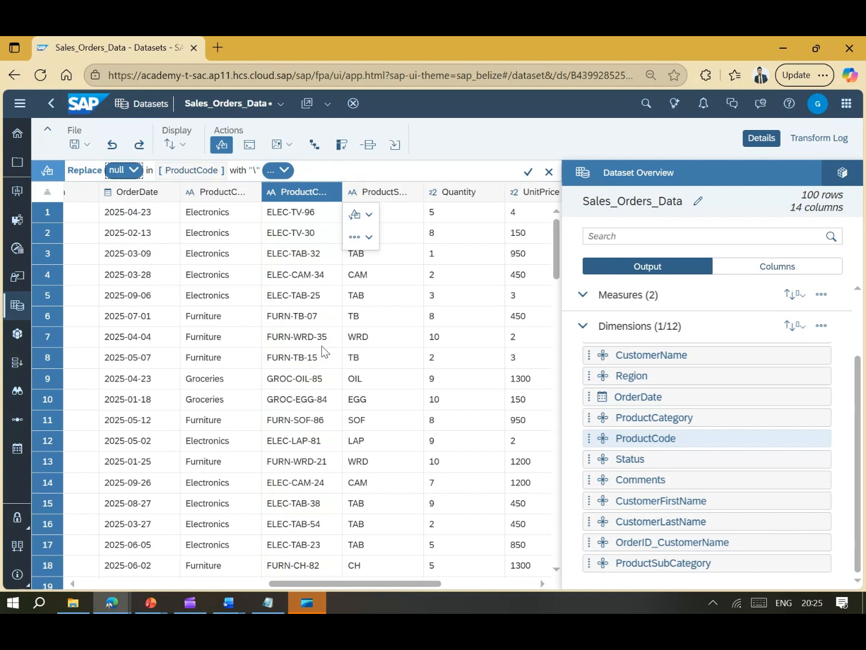
left_click(124, 171)
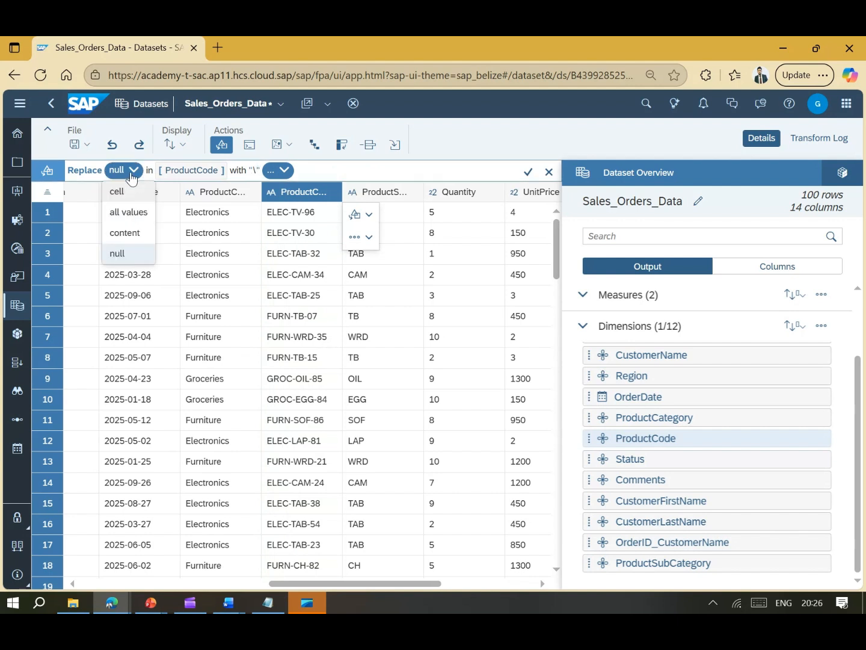
left_click(127, 233)
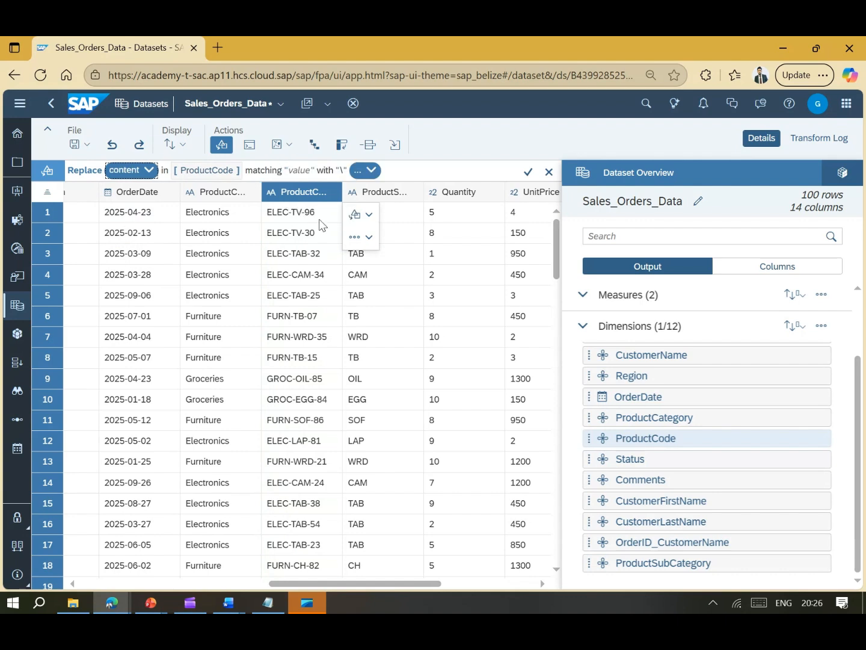
left_click(305, 172)
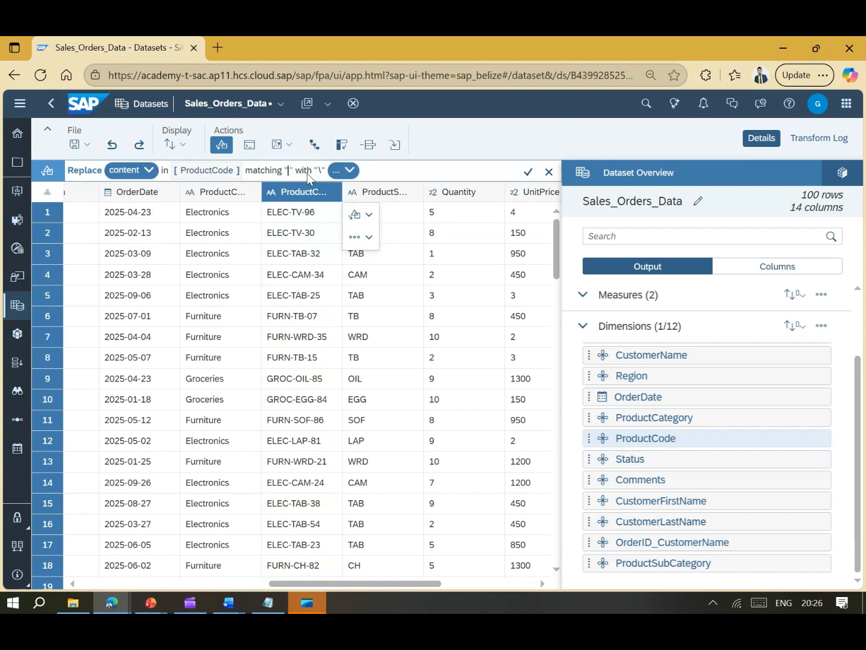
type("-")
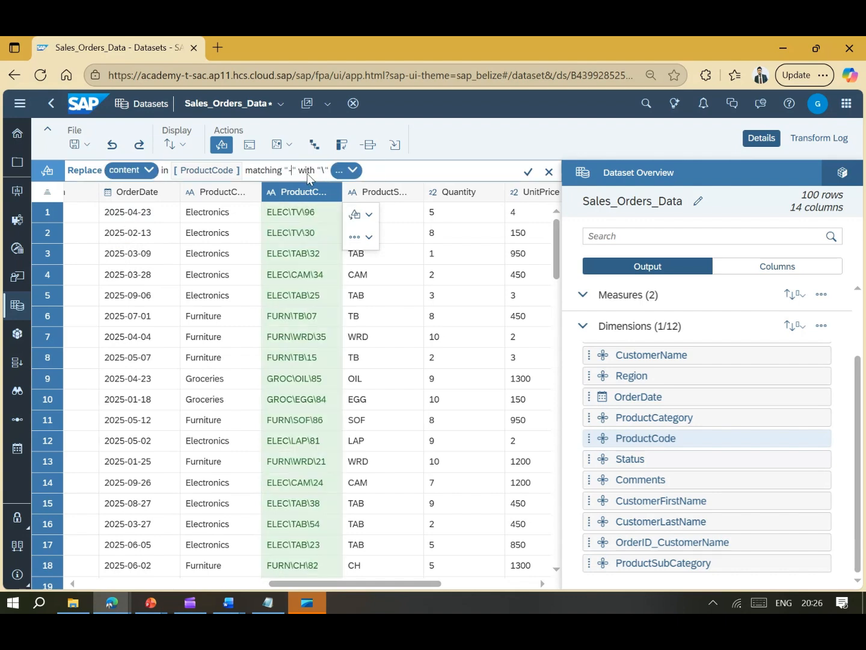
left_click(528, 173)
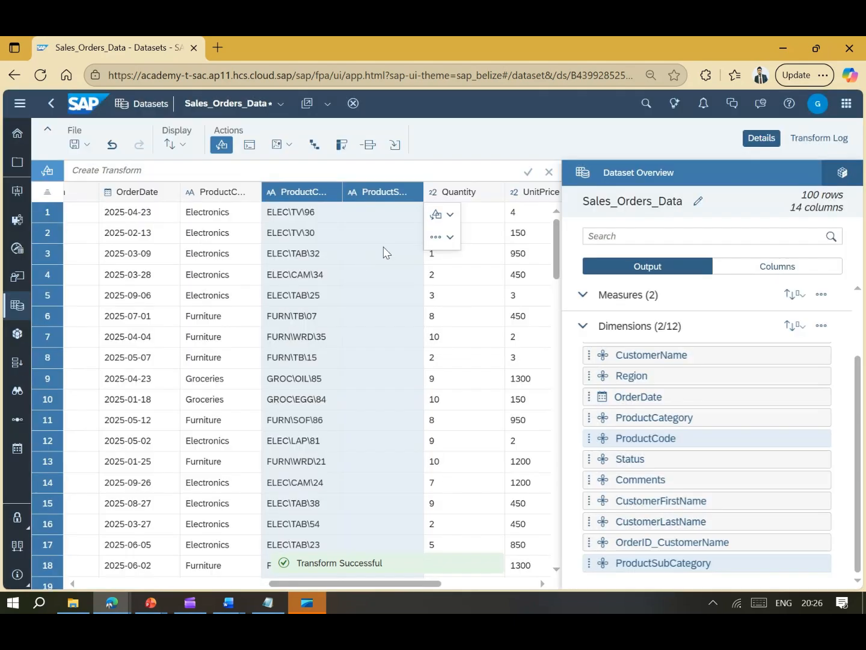
- Undo the backslash replacement so ProductCode reads like ELEC-TV-96 again
left_click(383, 252)
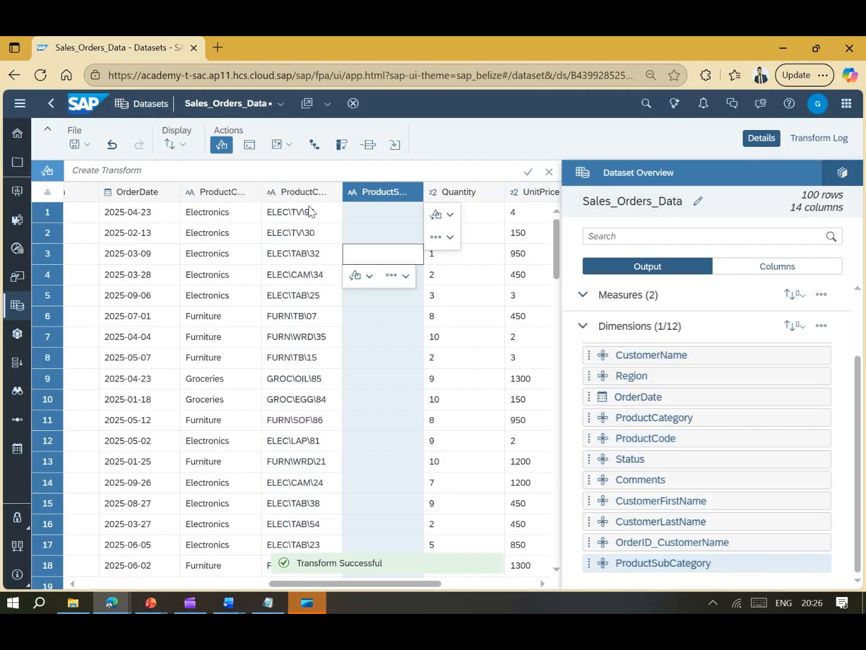
left_click(401, 190)
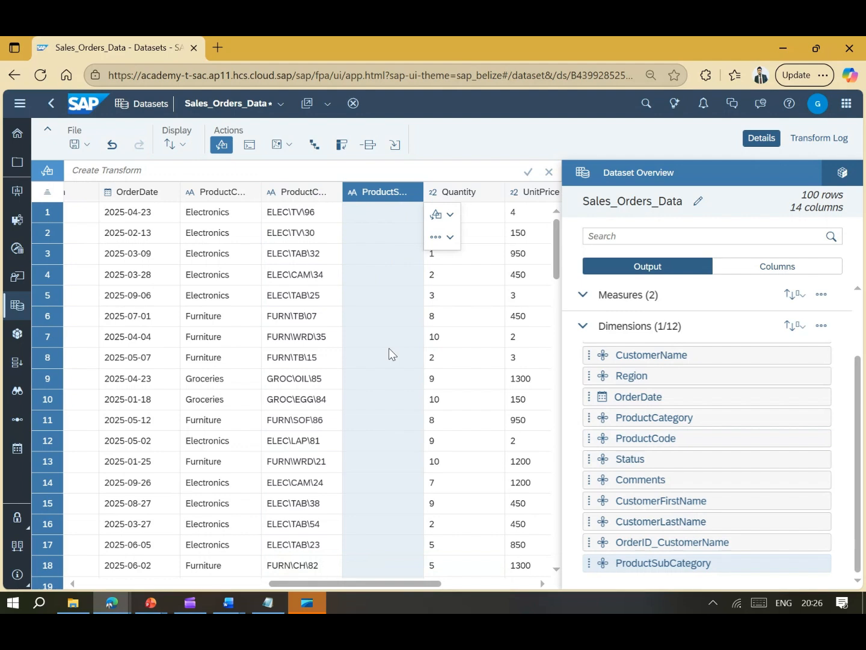
left_click(111, 146)
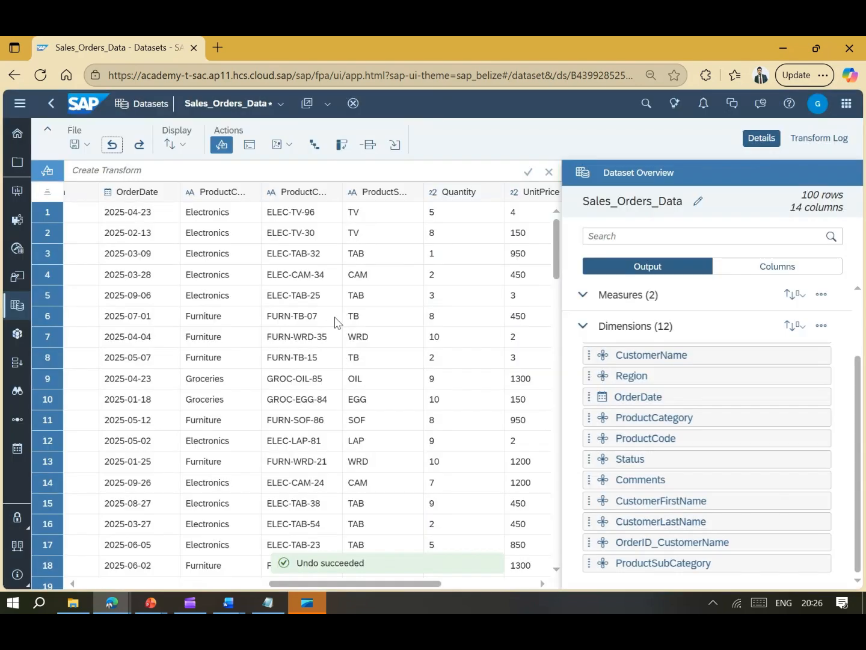
left_click(193, 195)
left_click(252, 237)
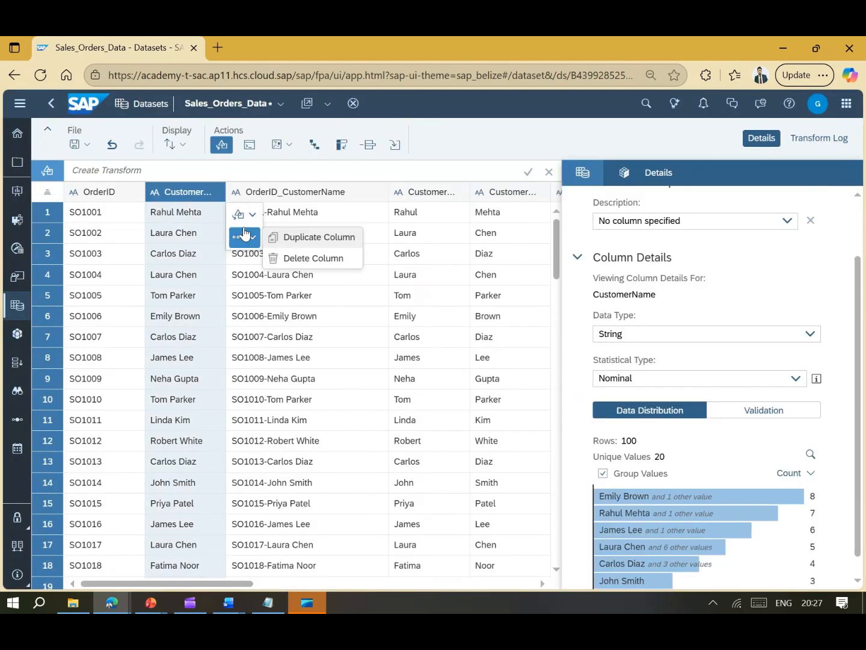
- Apply a Change transform setting CustomerName to UPPERCASE, after previewing TitleCase and lowercase
left_click(252, 215)
left_click(297, 238)
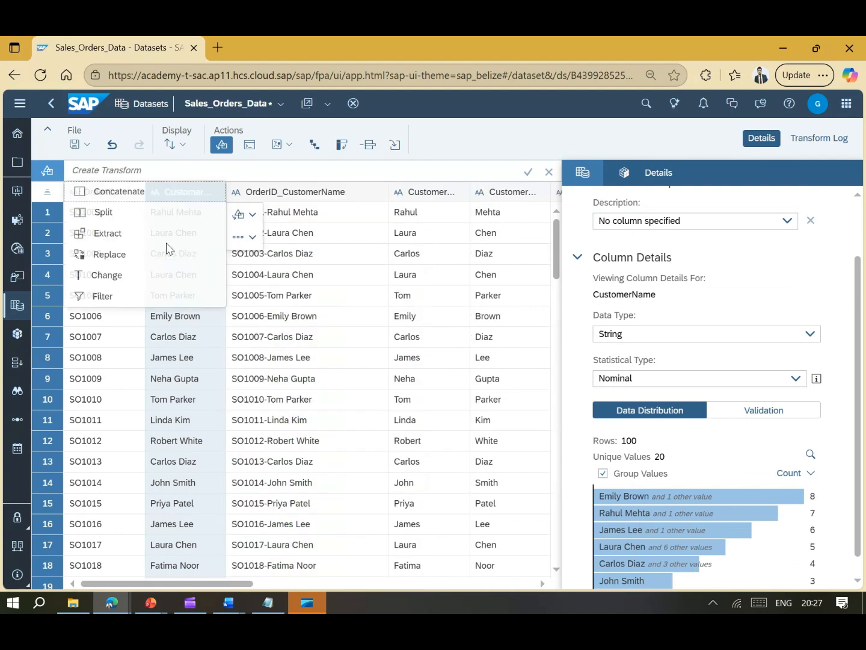
left_click(117, 278)
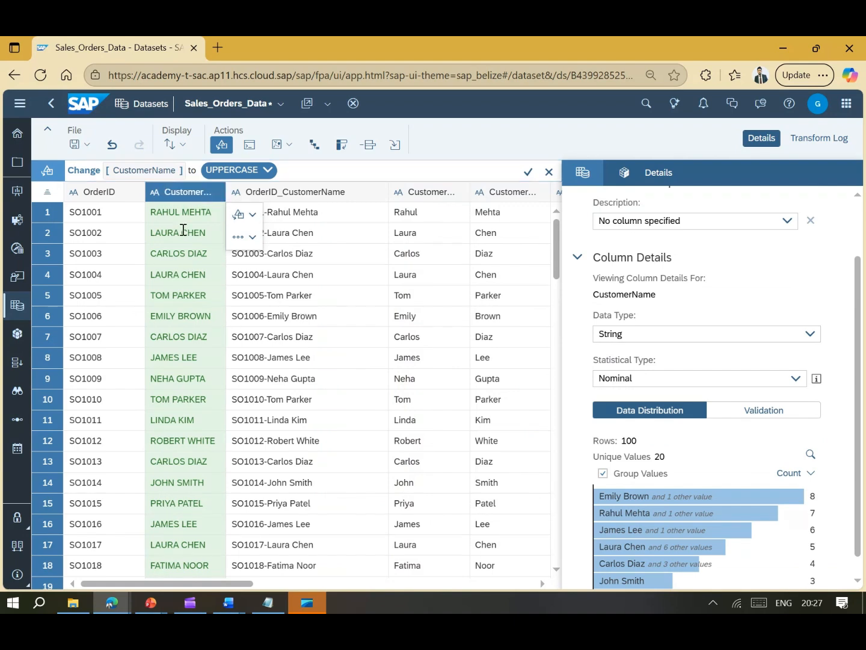
left_click(268, 170)
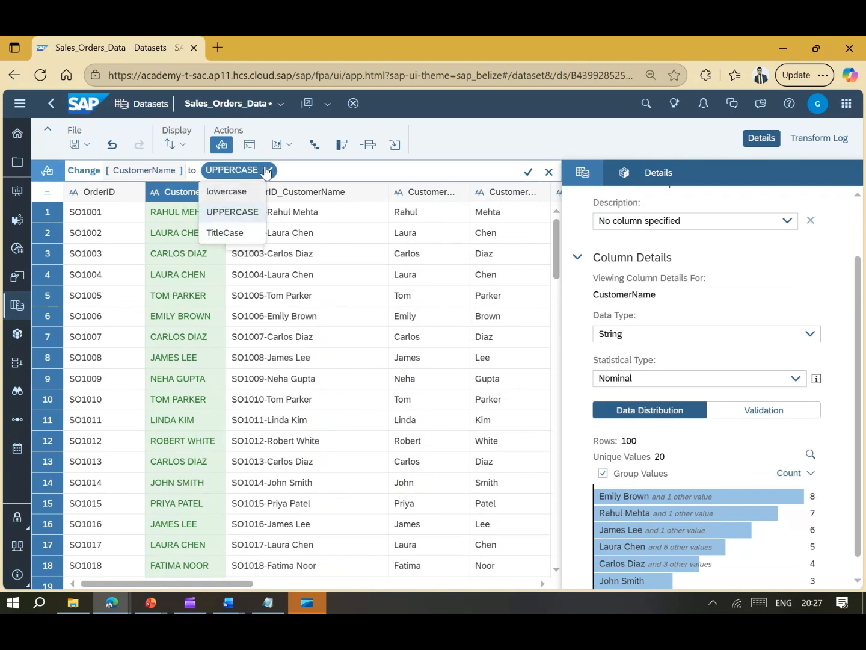
left_click(224, 233)
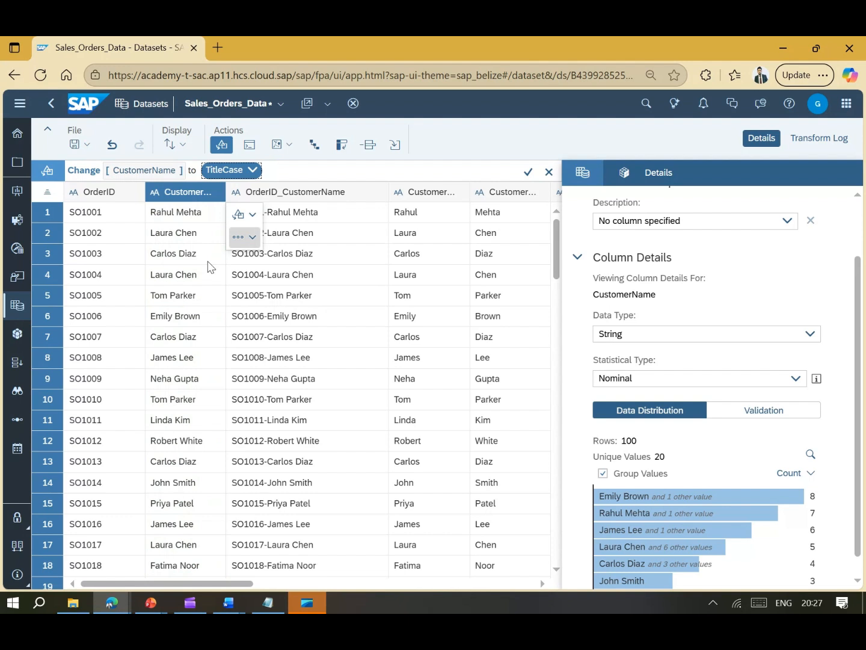
left_click(248, 170)
left_click(243, 192)
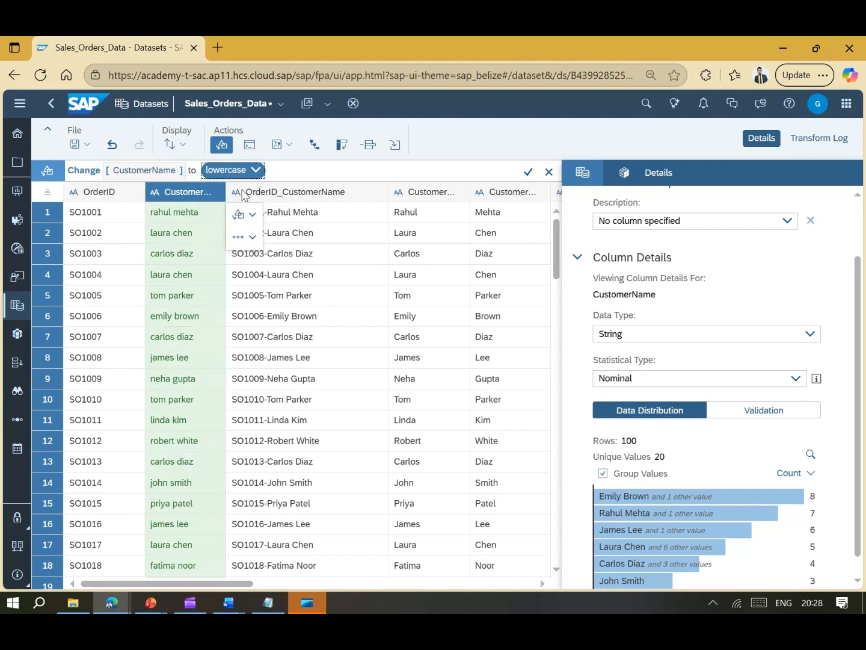
left_click(247, 171)
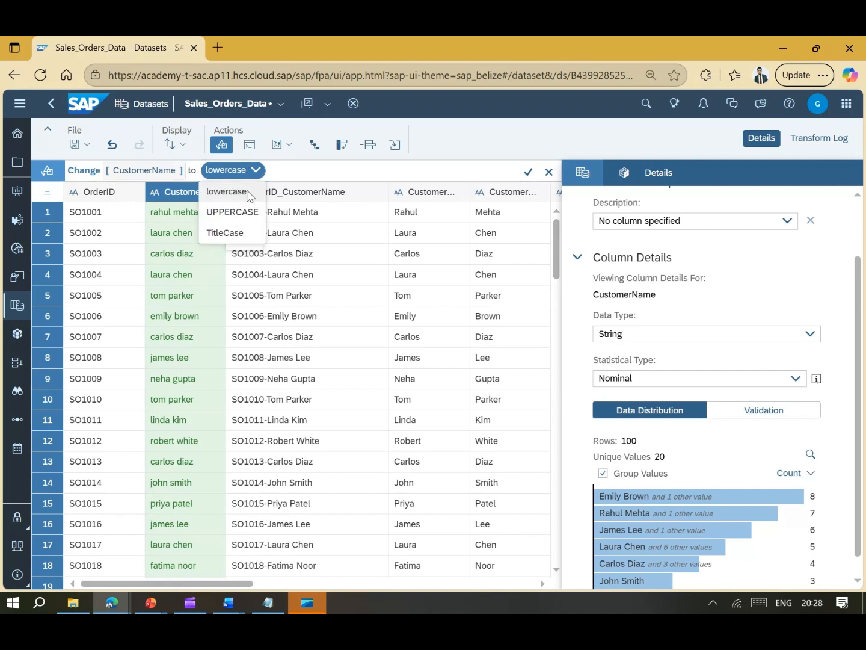
left_click(235, 213)
left_click(527, 172)
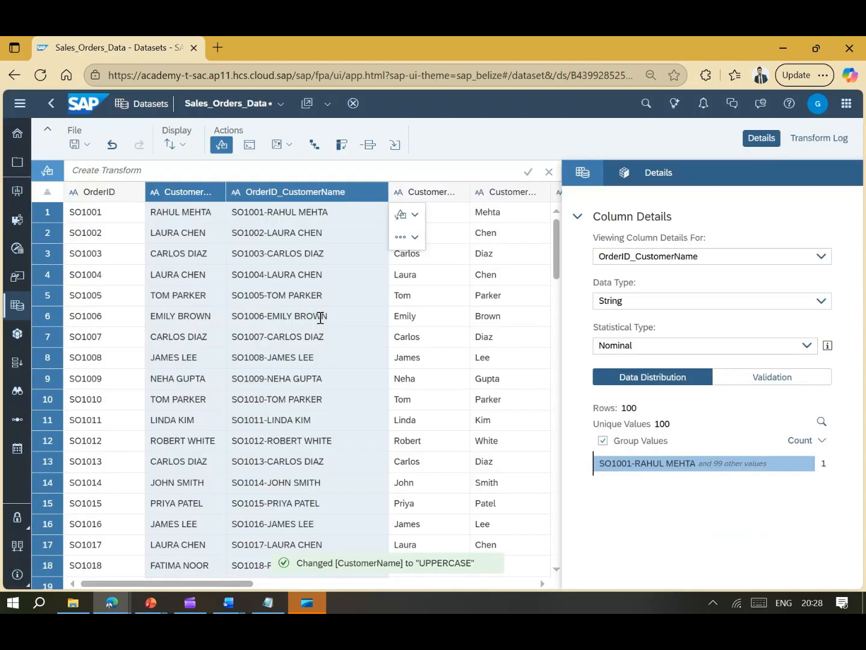
left_click(273, 295)
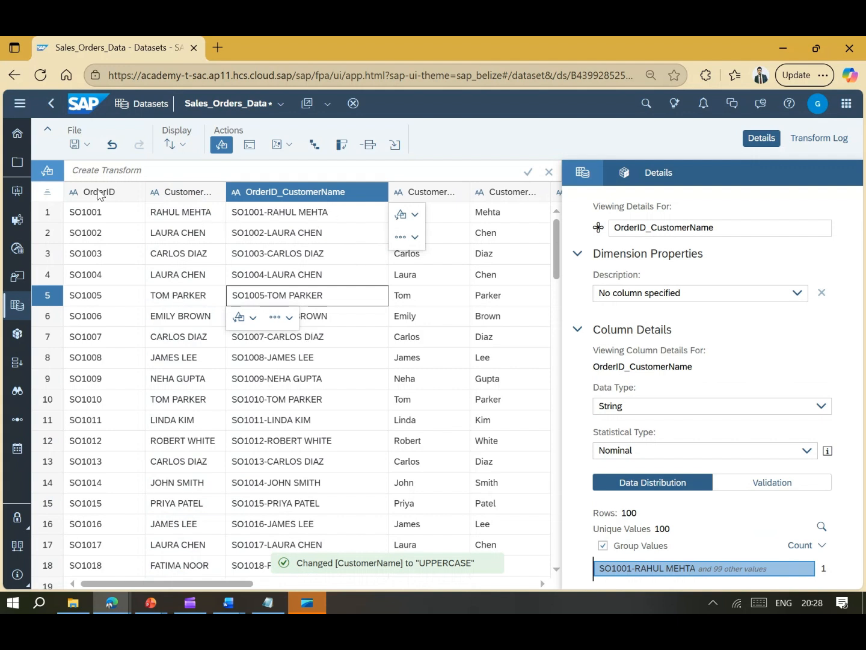
left_click(179, 193)
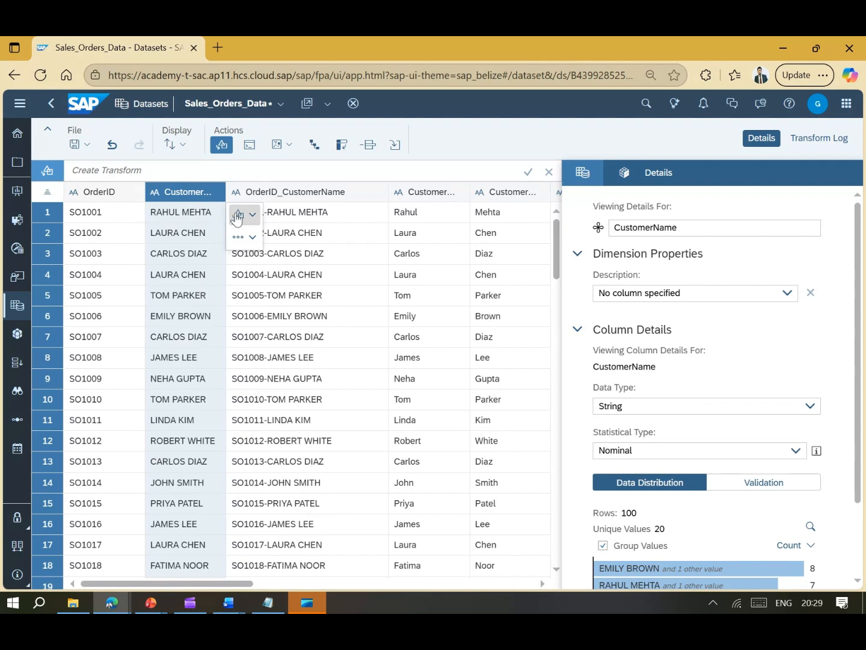
- Filter CustomerName with 'not matching' the customer of order SO1001, leaving 93 rows
left_click(238, 237)
left_click(317, 242)
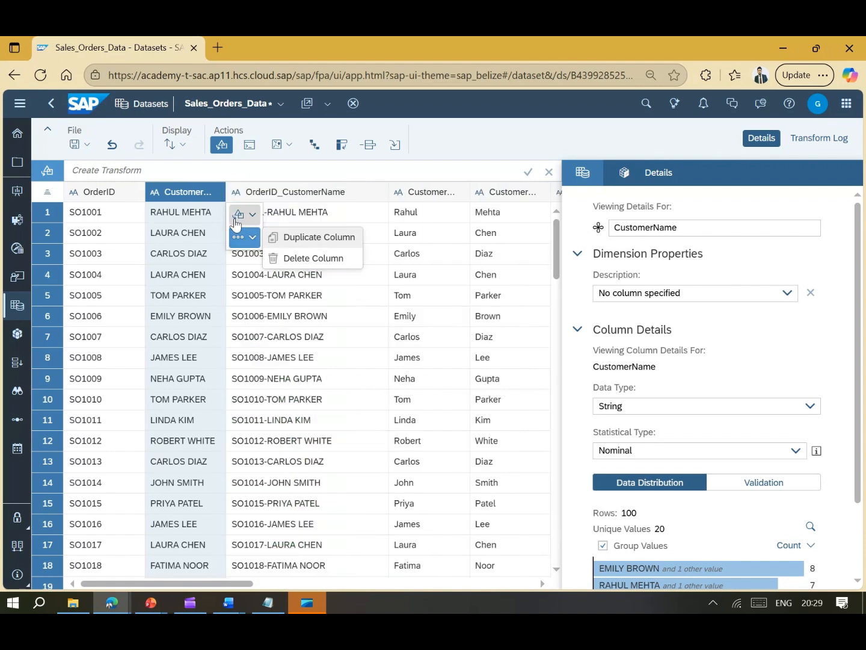
left_click(251, 215)
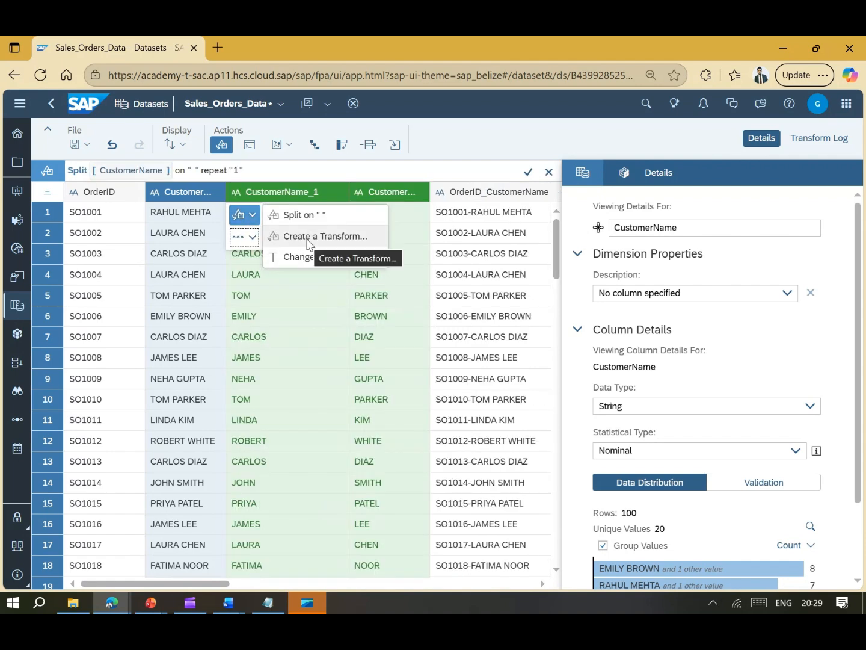
left_click(308, 241)
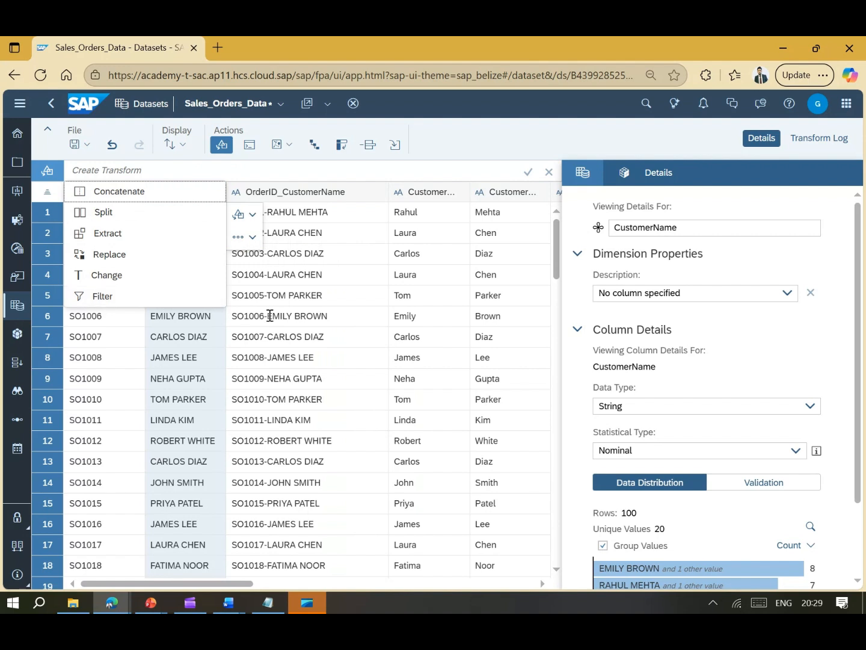
left_click(197, 301)
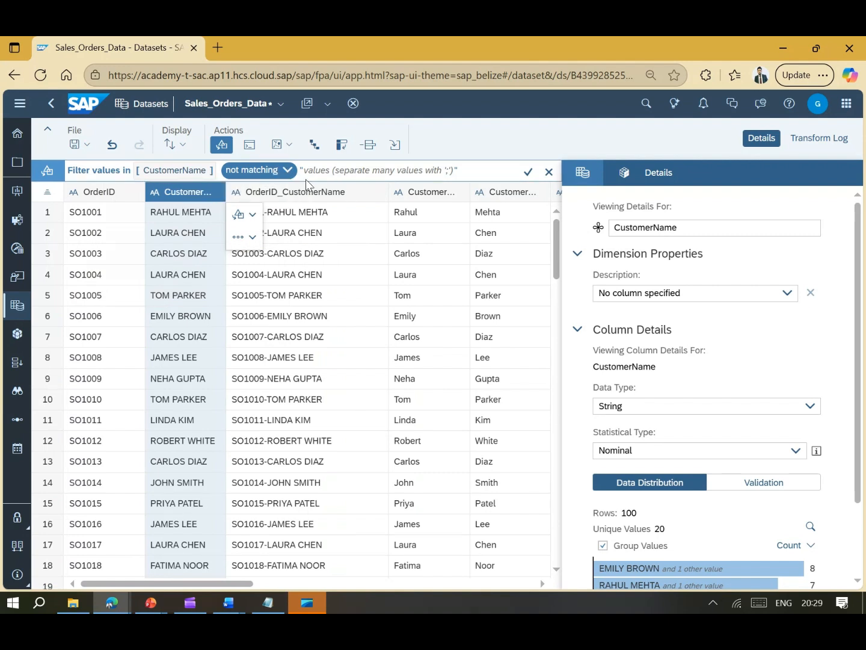
left_click(352, 176)
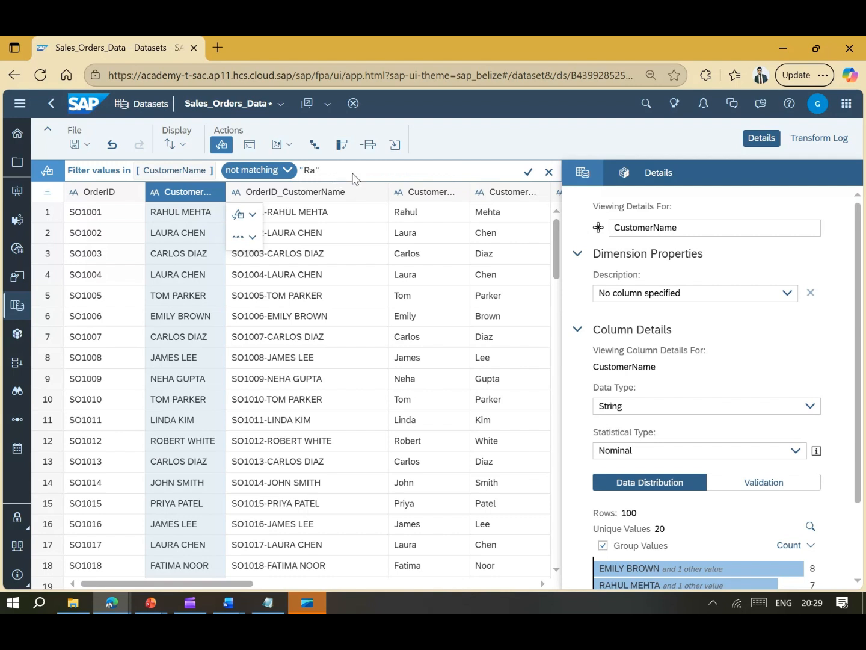
type("RAHUL MEHTA")
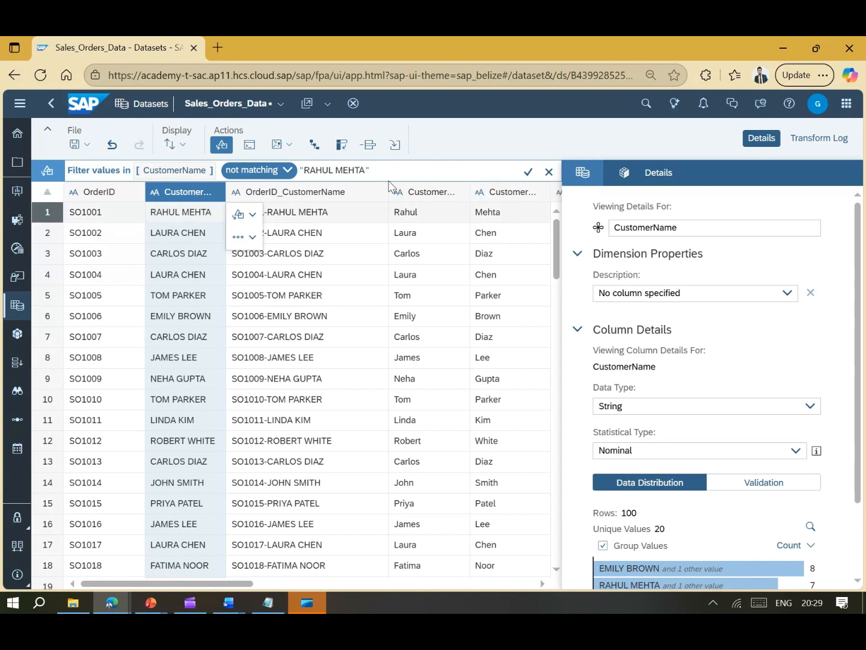
left_click(529, 172)
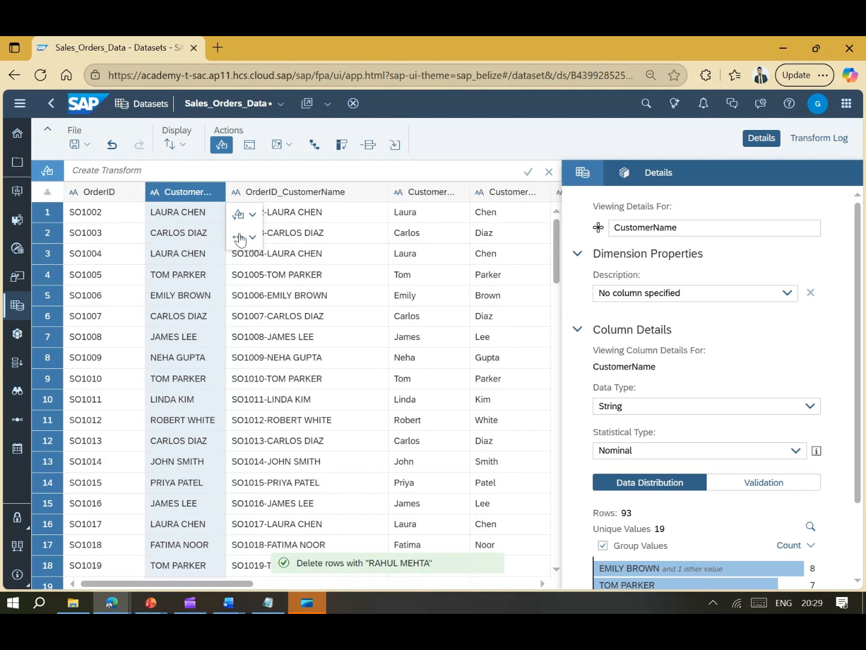
- Start a second CustomerName filter keeping the 'not matching' condition
left_click(254, 220)
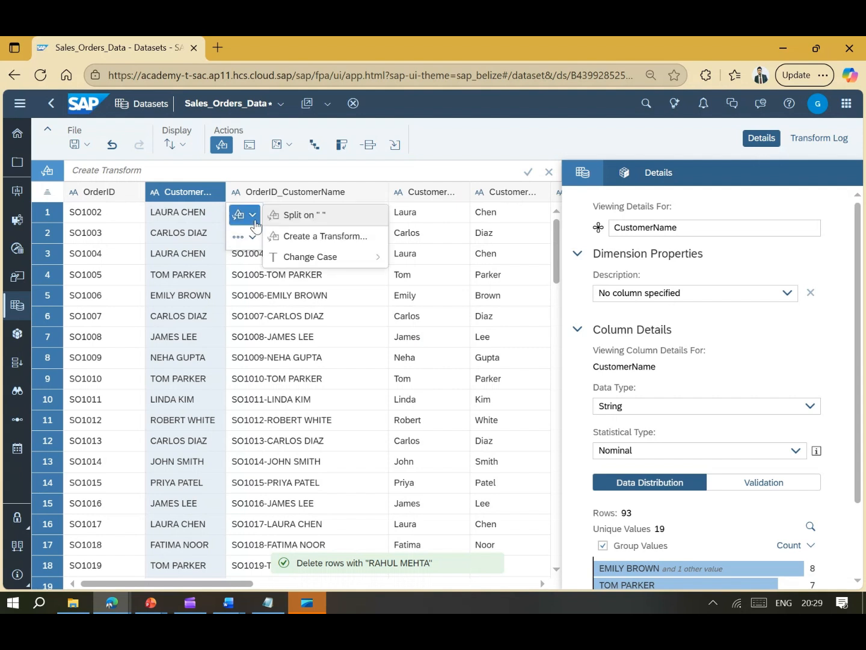
left_click(300, 236)
left_click(147, 301)
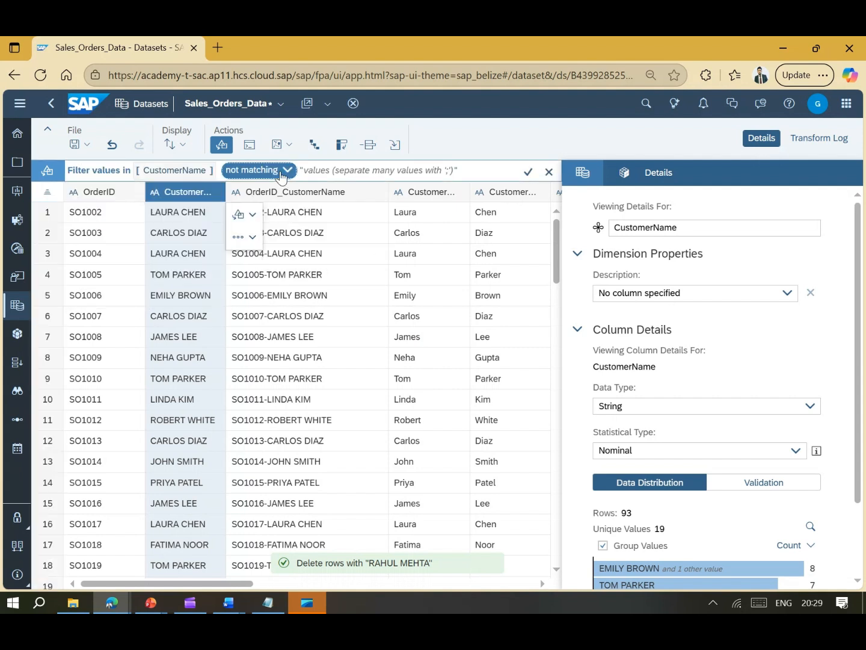
left_click(280, 173)
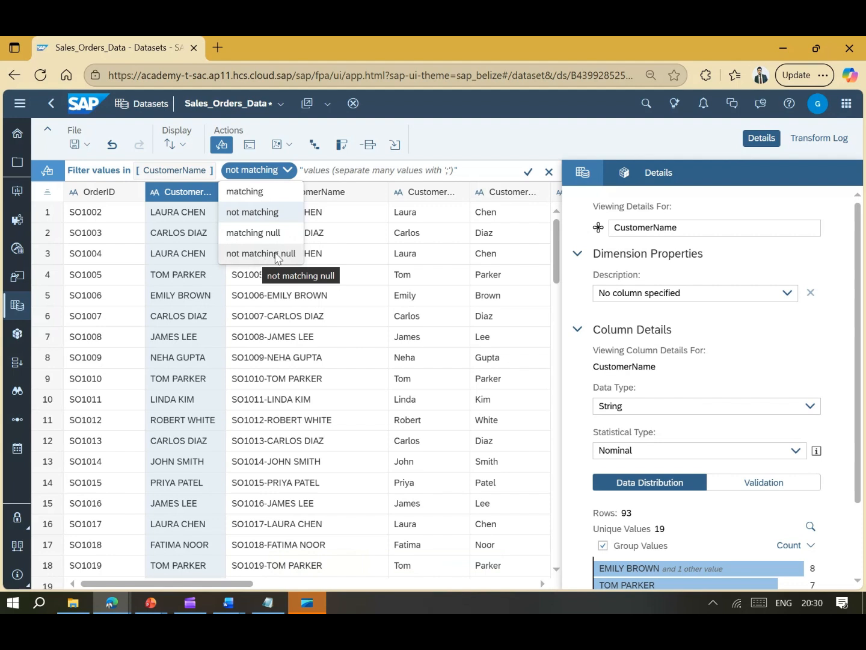
left_click(474, 144)
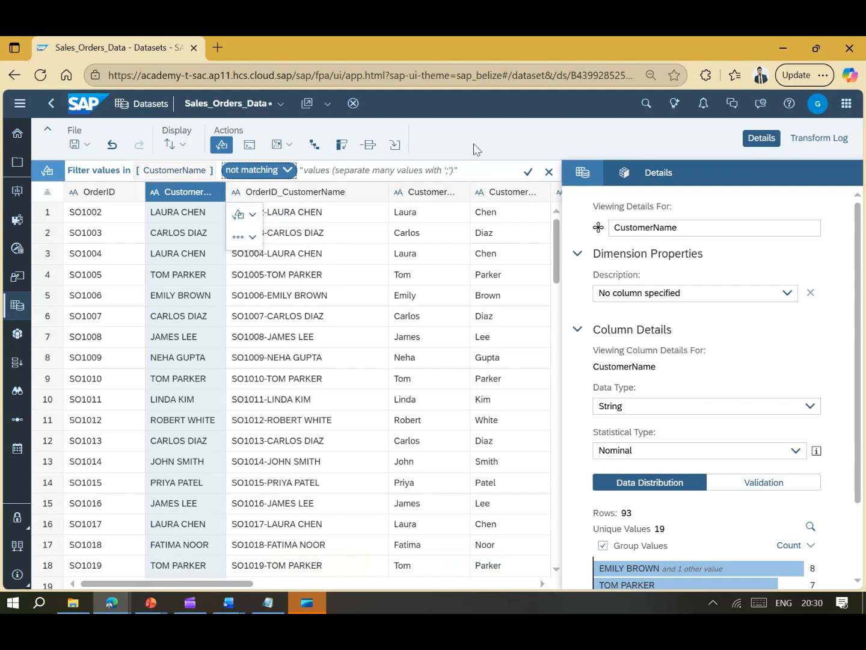
left_click(332, 213)
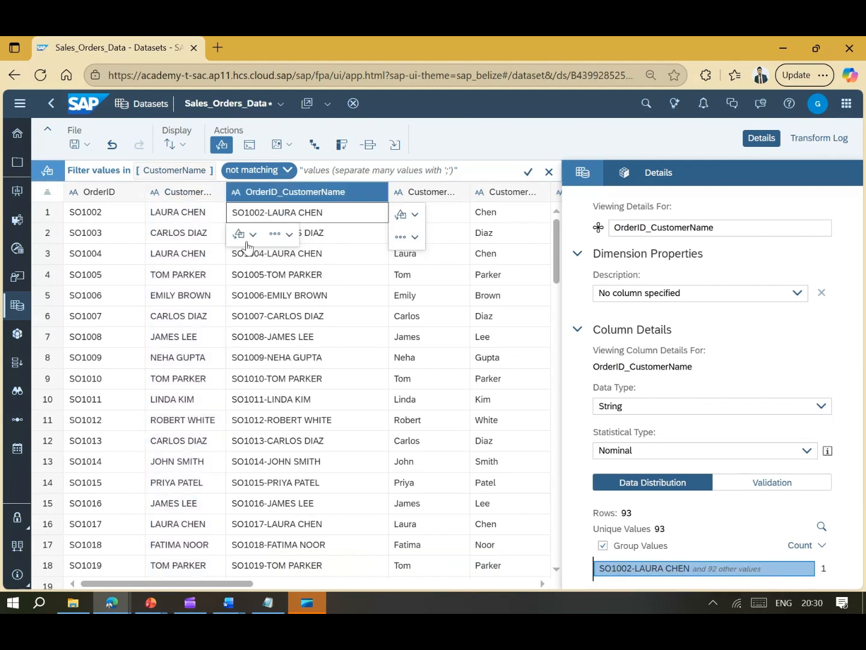
left_click(181, 233)
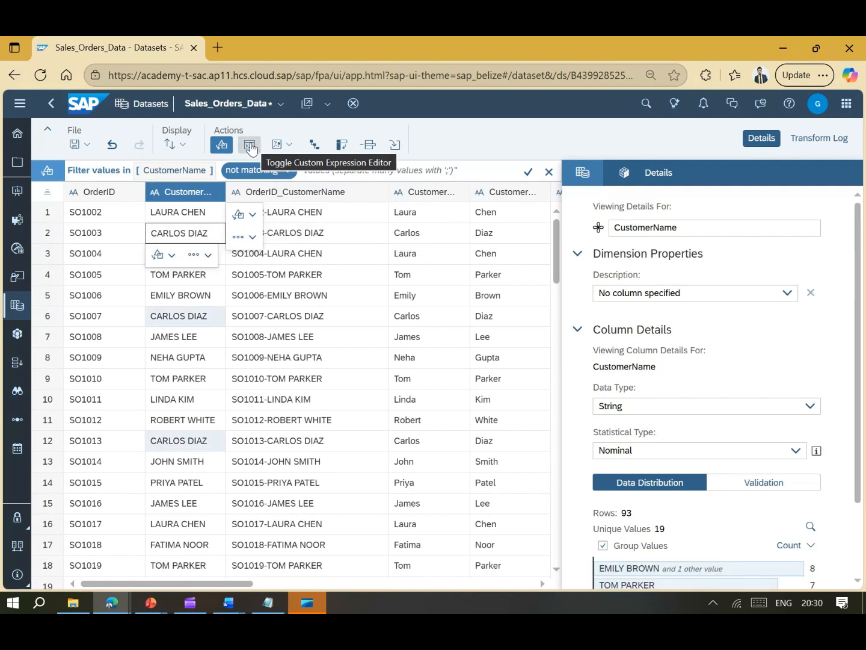
- Dismiss the unfinished filter and open the custom expression editor with Numeric Functions expanded
left_click(529, 172)
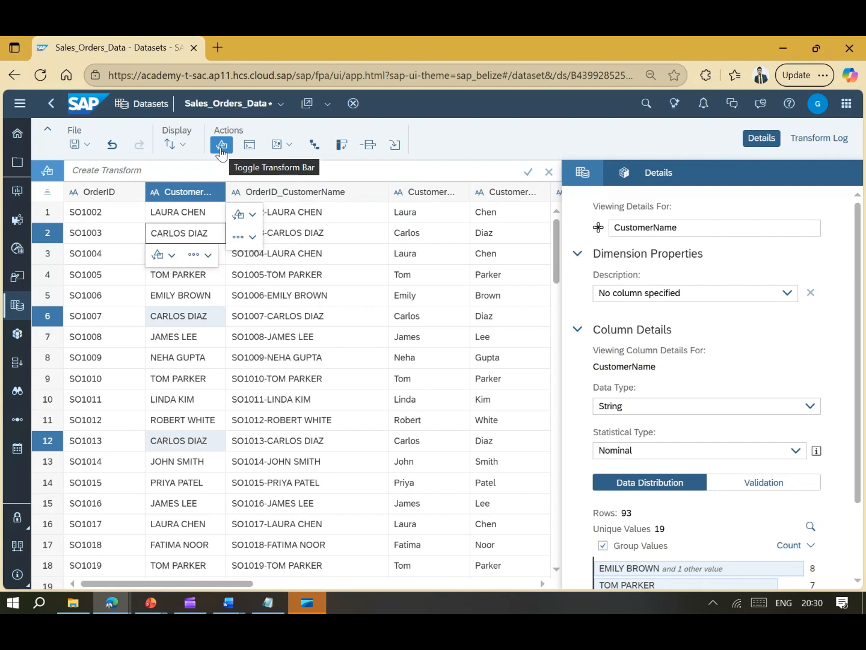
left_click(251, 151)
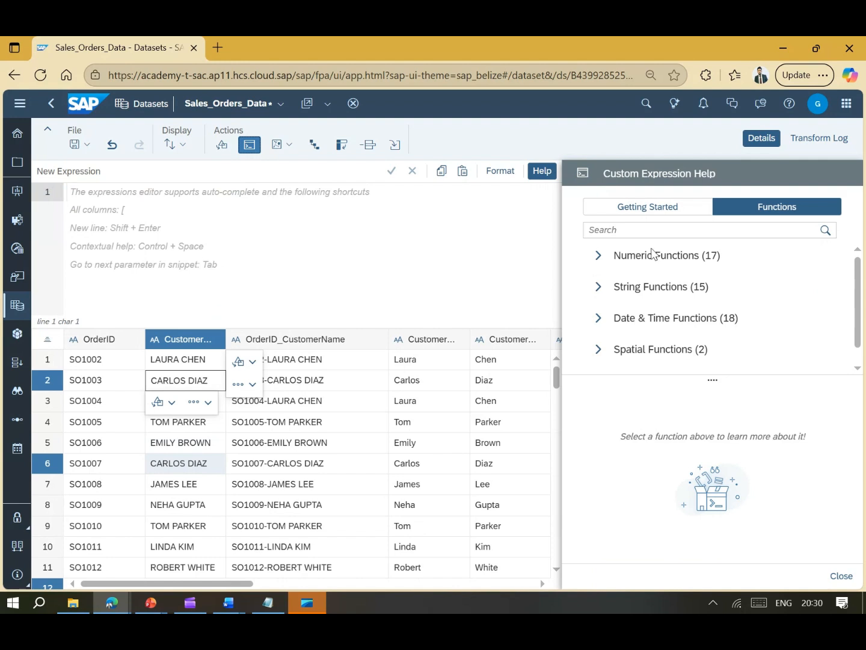
left_click(598, 256)
left_click(316, 199)
left_click_drag(253, 583, 554, 582)
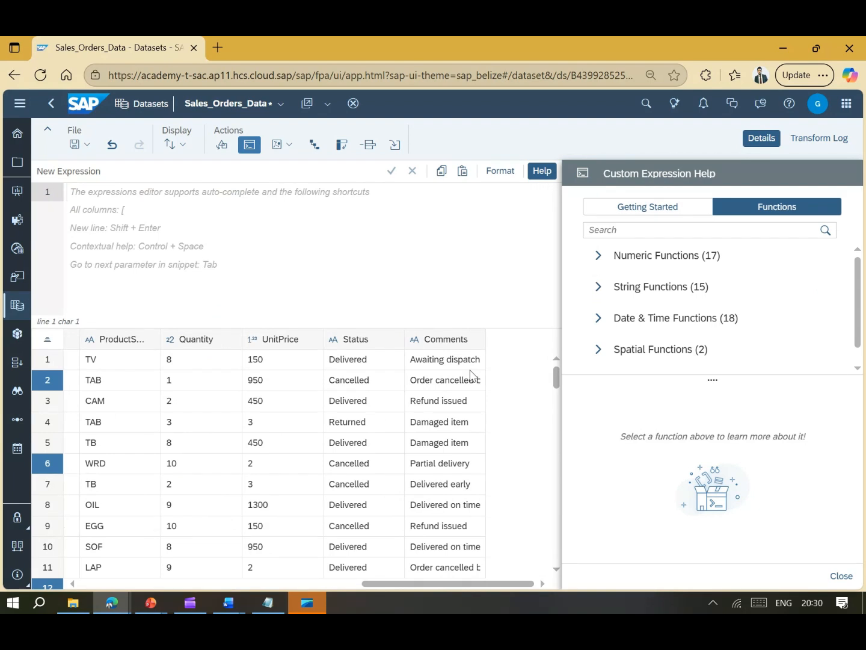
left_click(598, 256)
- Expand String Functions in the help and show the substr description
scroll(637, 284, "down", 3)
scroll(632, 277, "up", 3)
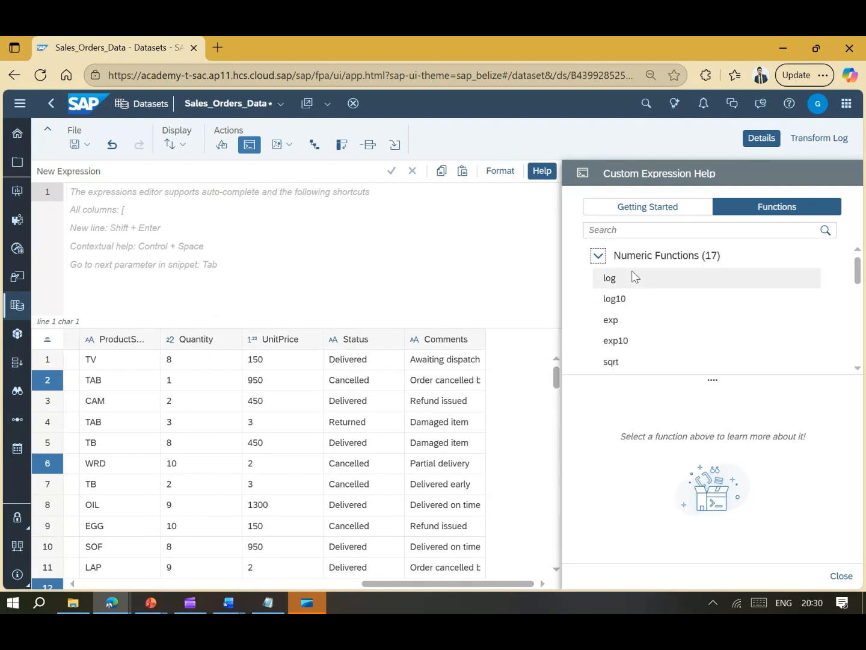
scroll(676, 283, "down", 1)
scroll(676, 283, "down", 6)
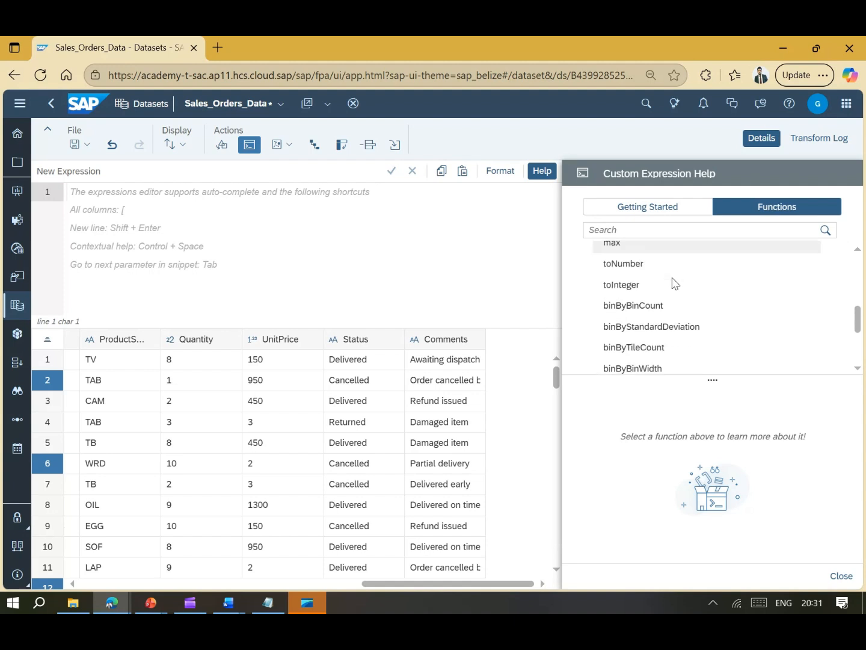
scroll(676, 282, "down", 2)
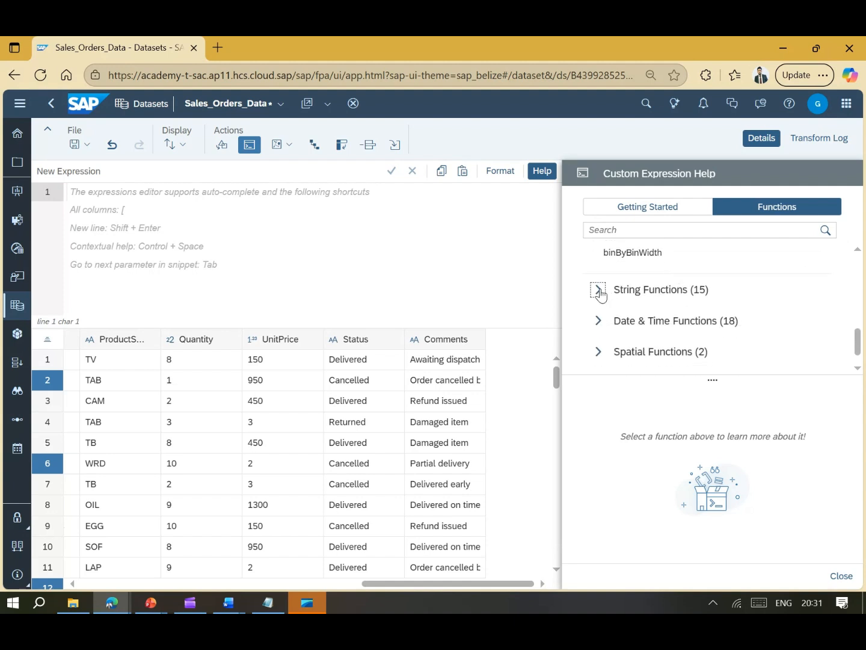
left_click(598, 289)
scroll(639, 283, "down", 2)
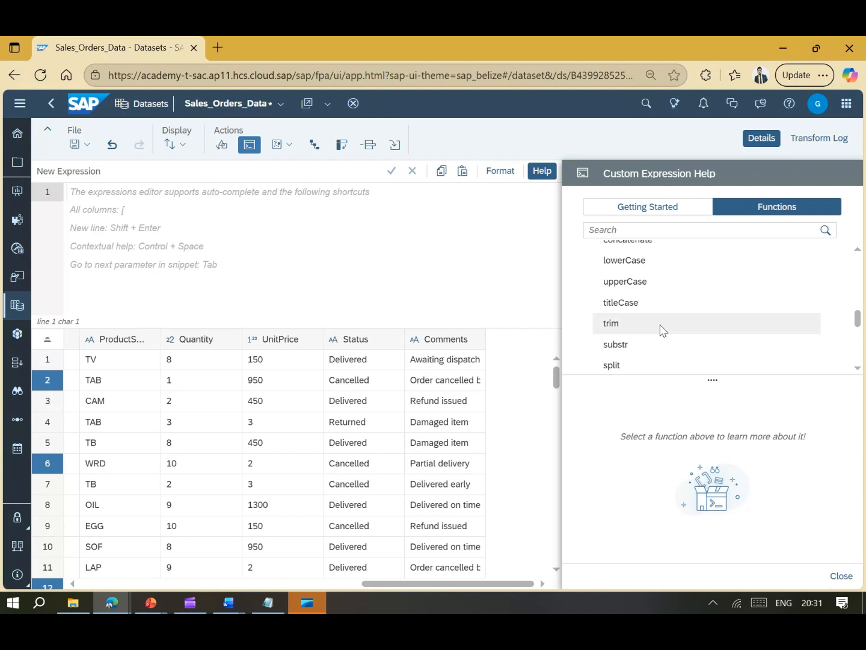
scroll(662, 329, "down", 3)
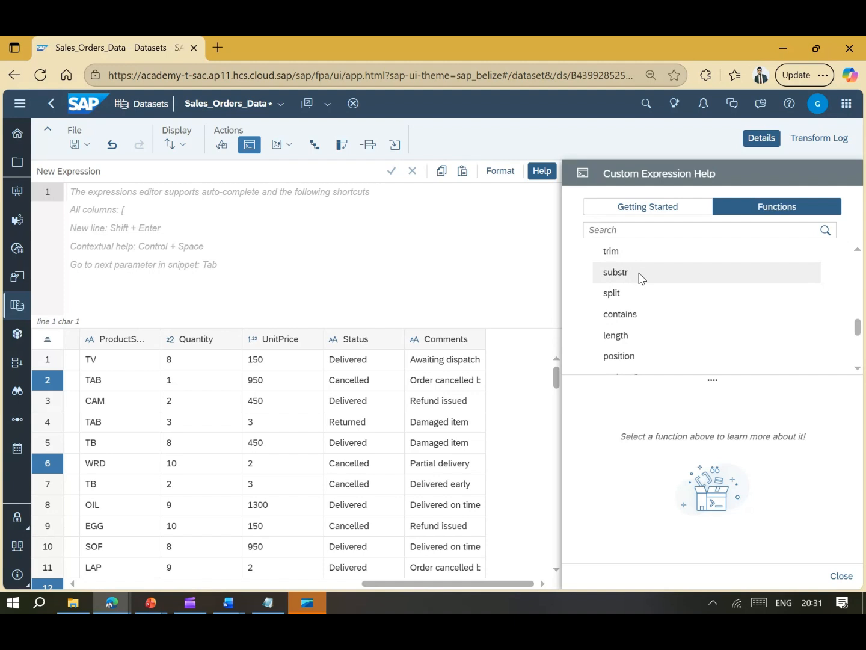
left_click(627, 271)
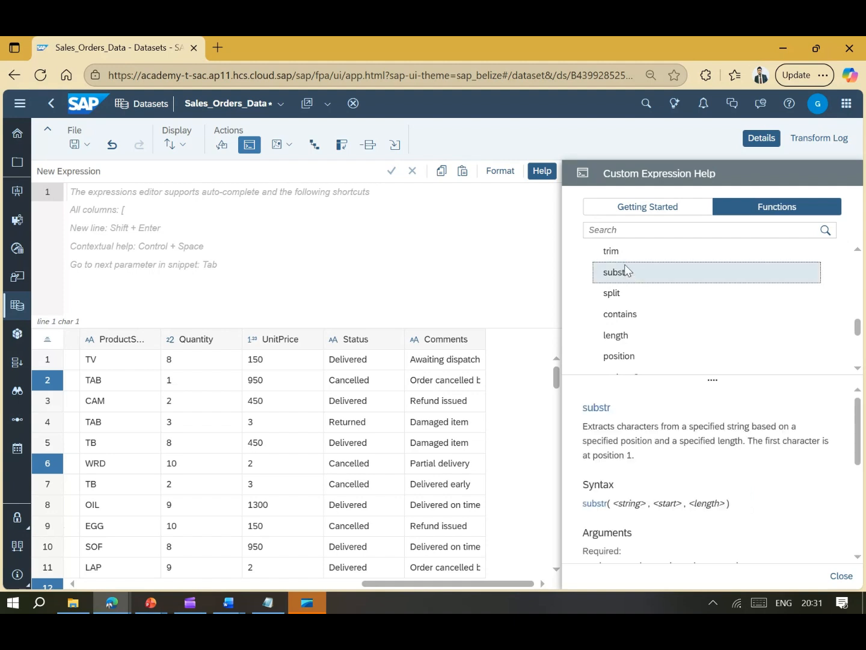
- Start an expression for a new [Month] column using the substr function
left_click(226, 233)
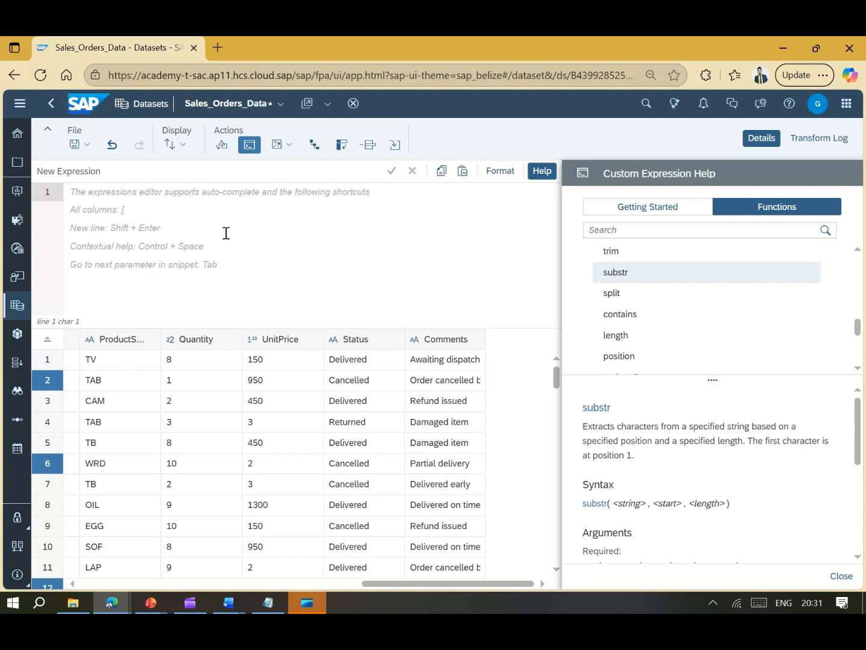
type("SUB")
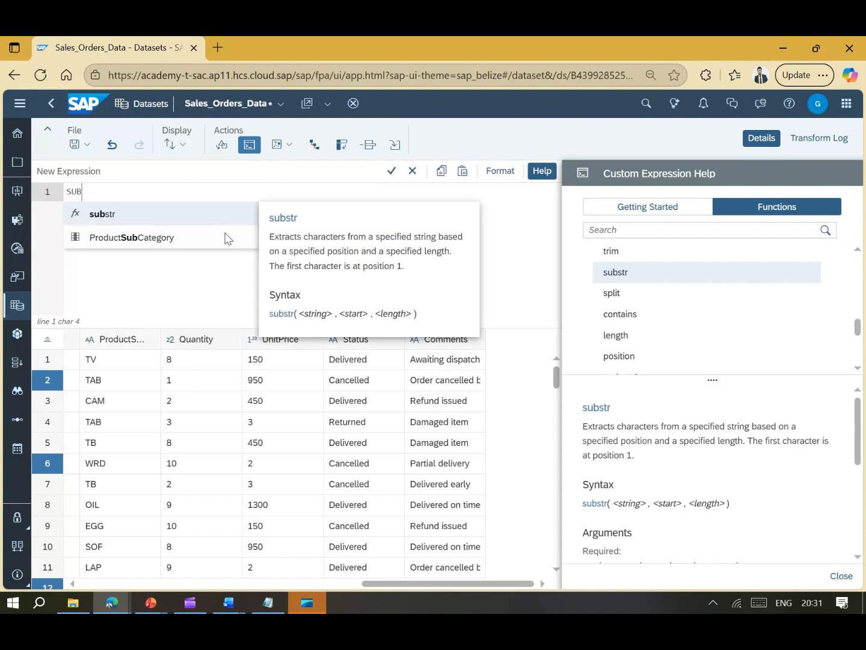
left_click(222, 213)
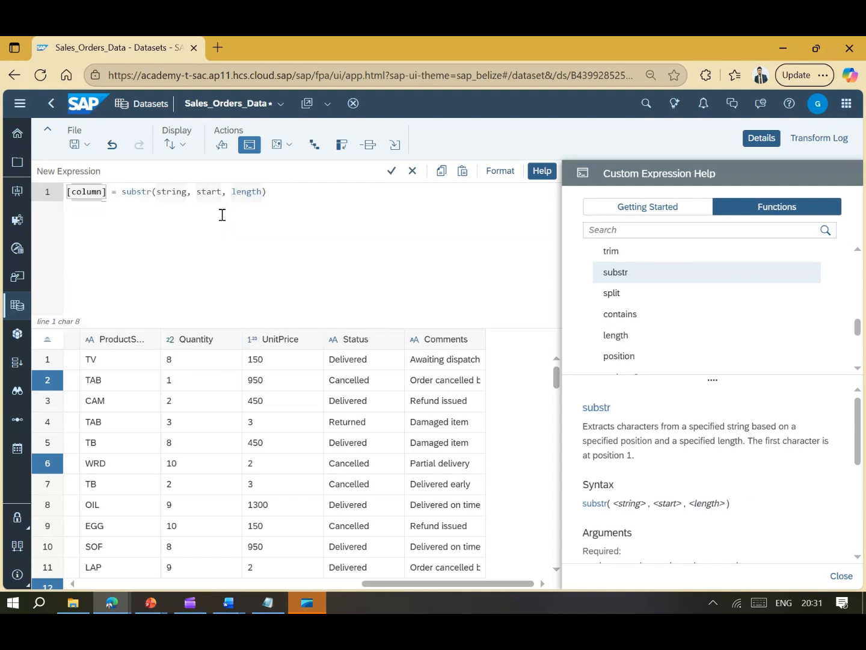
key("BackSpace")
key("BackSpace")
key("BackSpace")
key("BackSpace")
key("BackSpace")
key("BackSpace")
key("BackSpace")
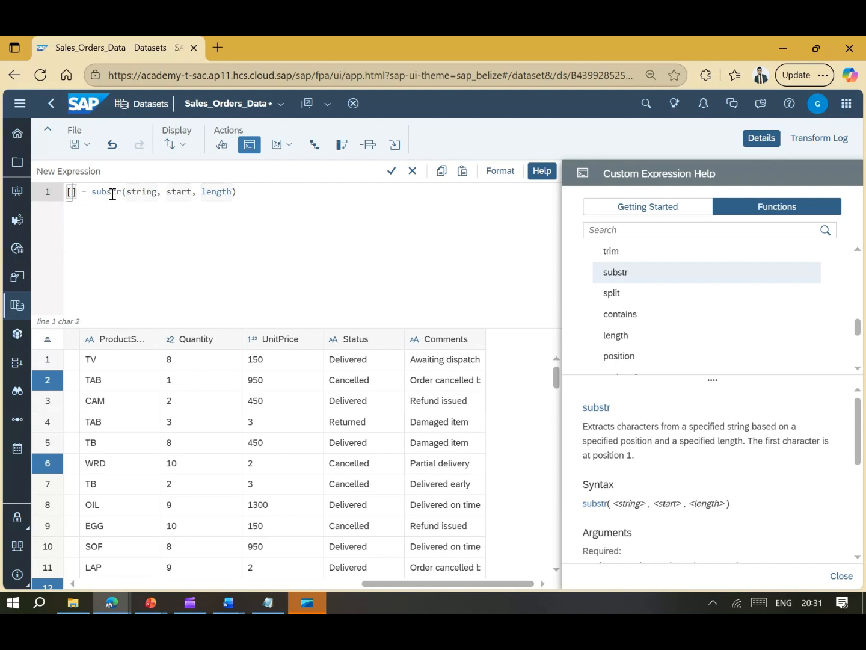
type("yE")
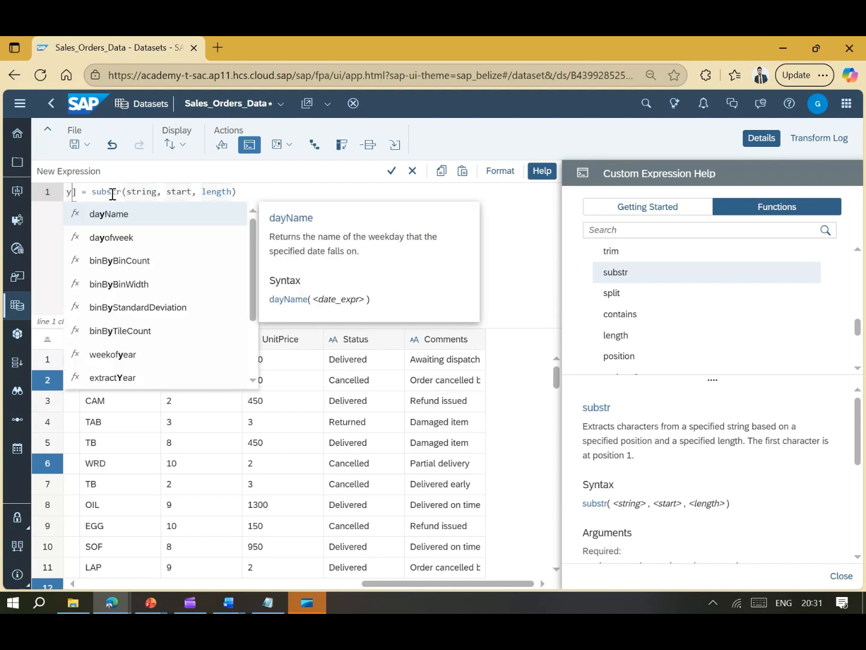
key("BackSpace")
key("BackSpace")
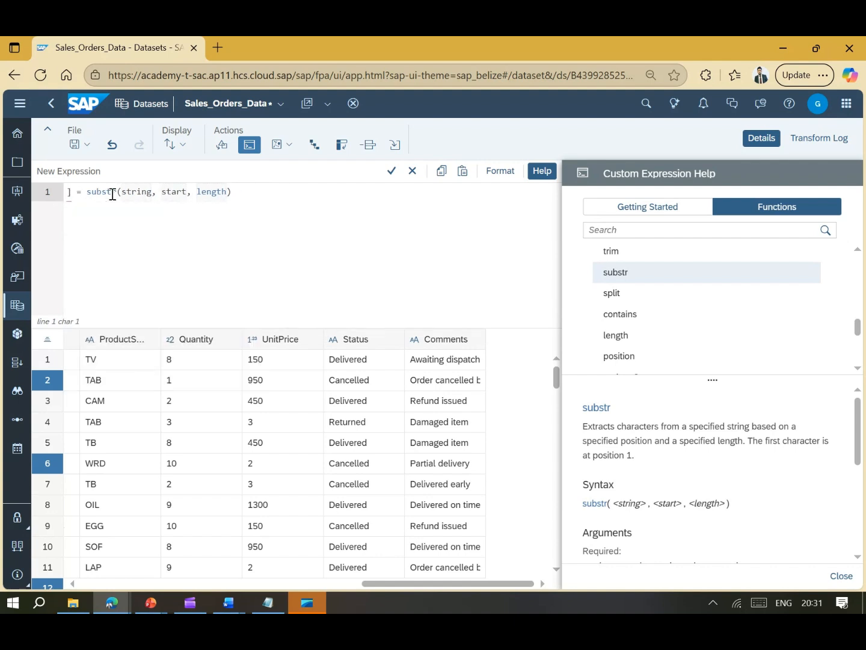
type("[")
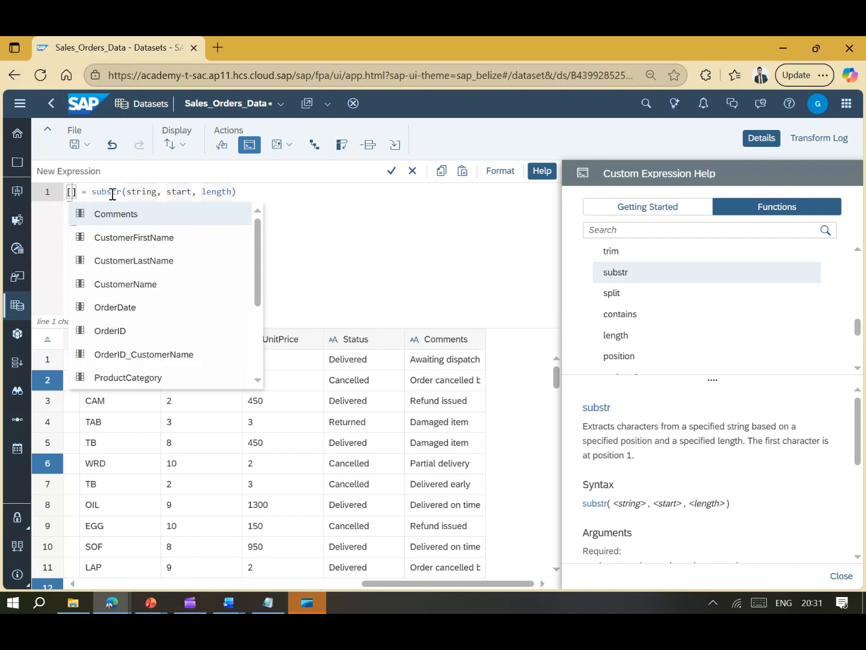
type("y")
key("BackSpace")
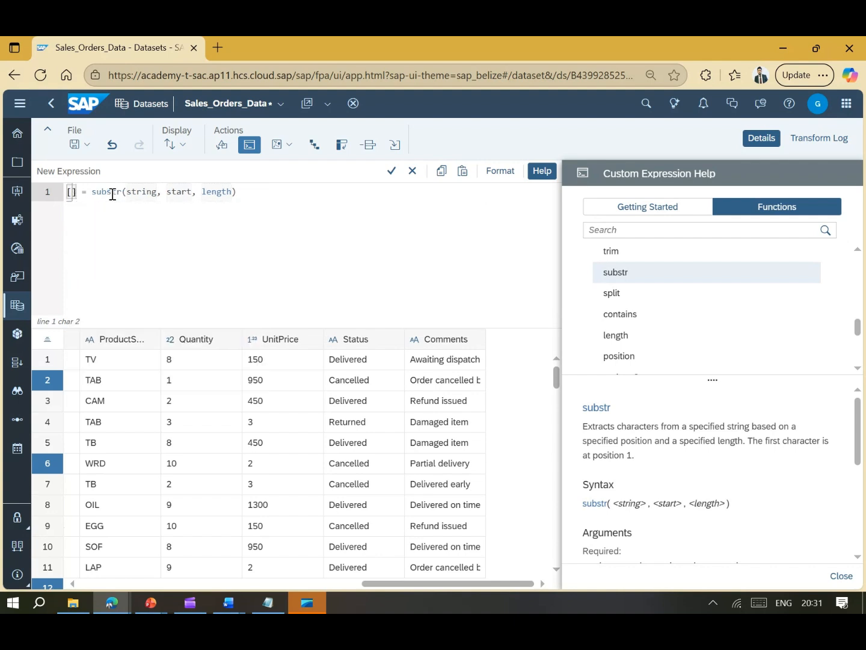
type("m")
key("Escape")
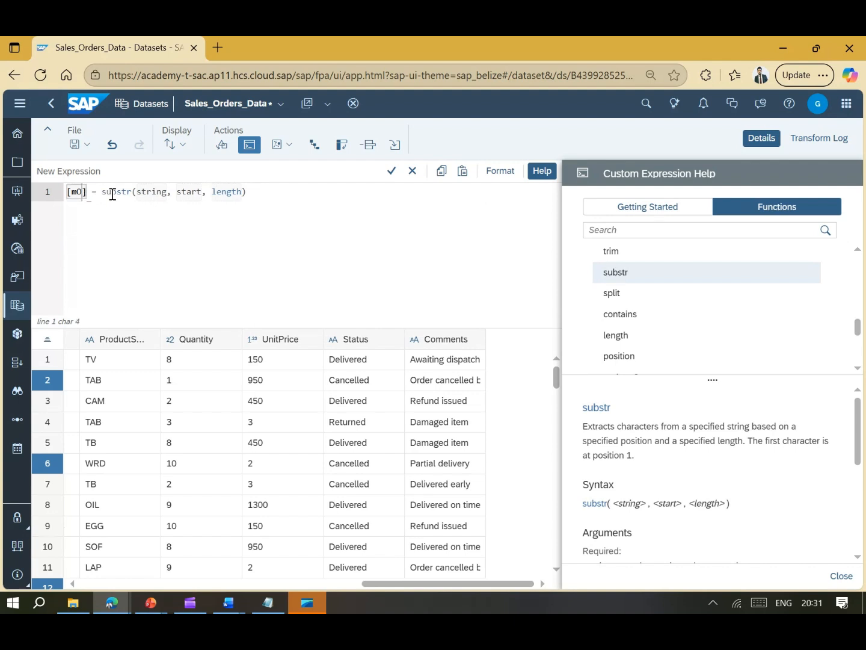
key("BackSpace")
type("Month")
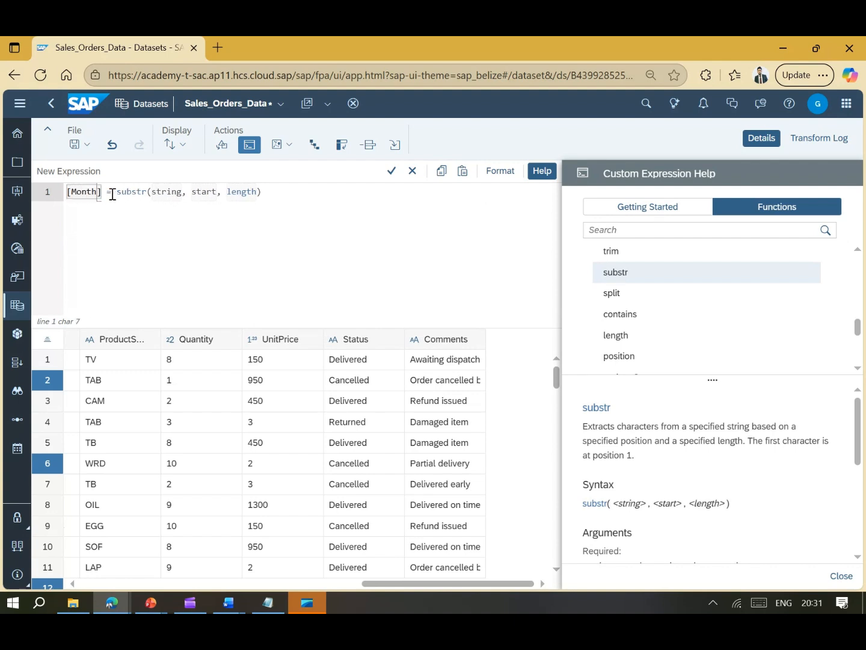
- Complete it as substr([OrderDate], 6, 2) and apply to create the Month column
left_click(171, 192)
left_click(155, 192)
key("BackSpace")
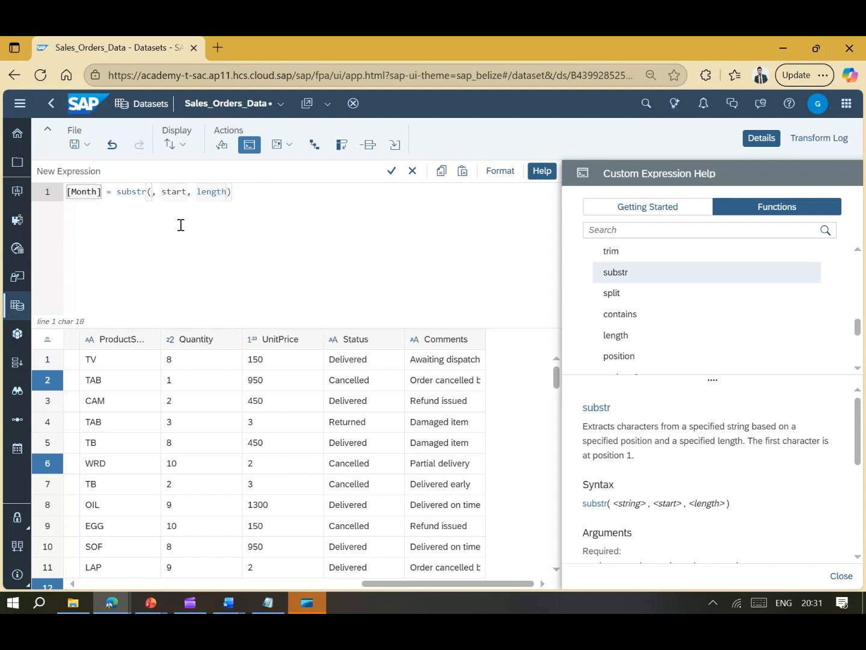
type("[")
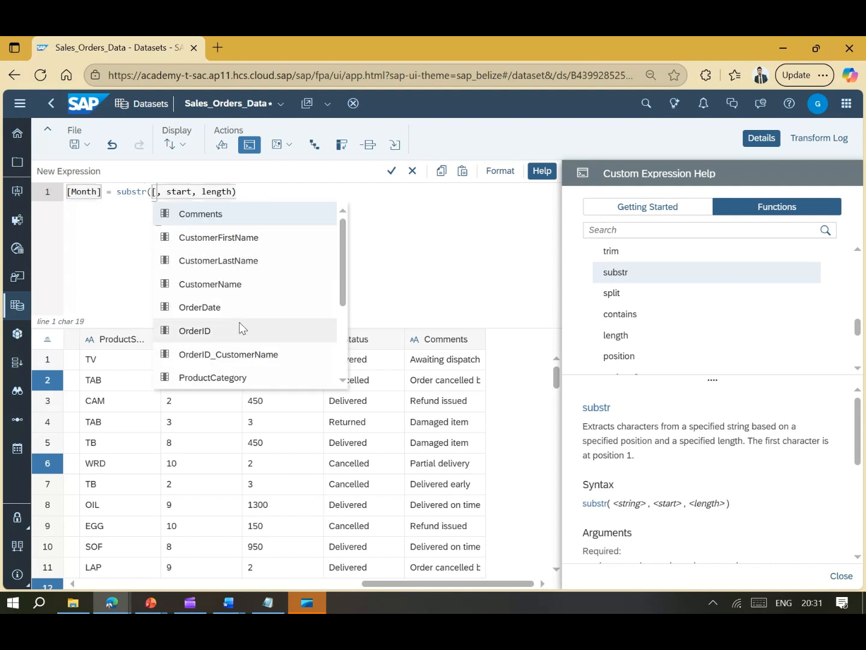
left_click(227, 308)
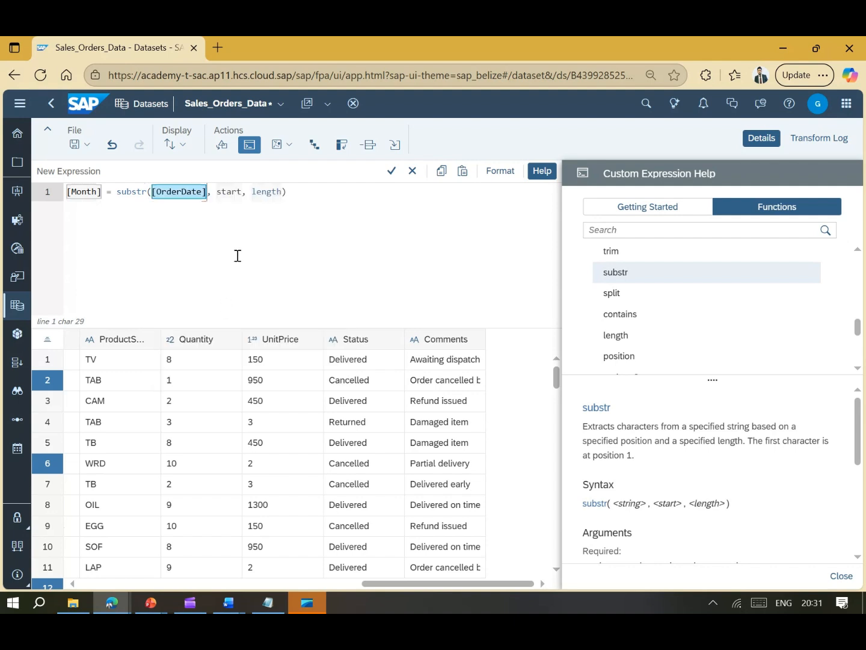
left_click(243, 193)
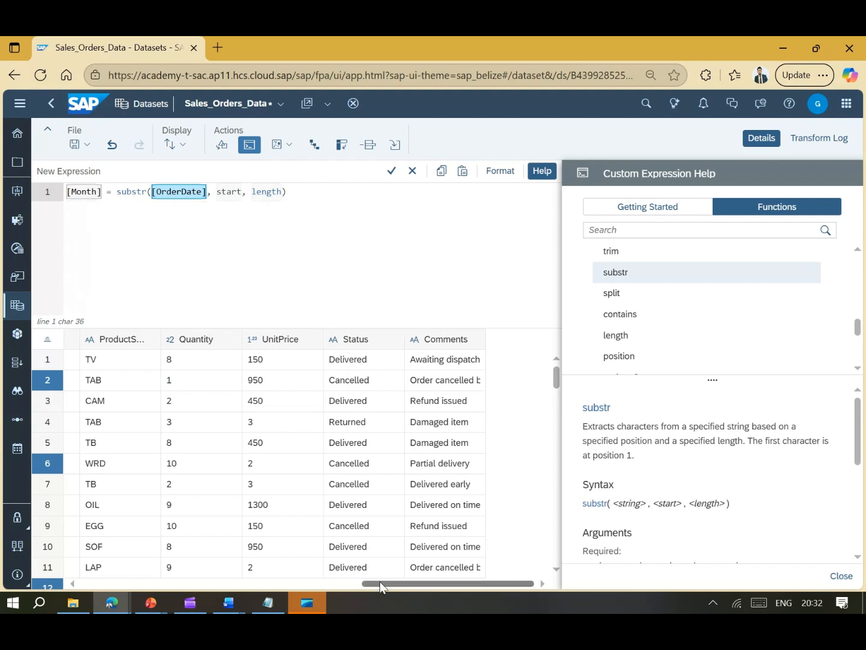
left_click_drag(380, 581, 232, 582)
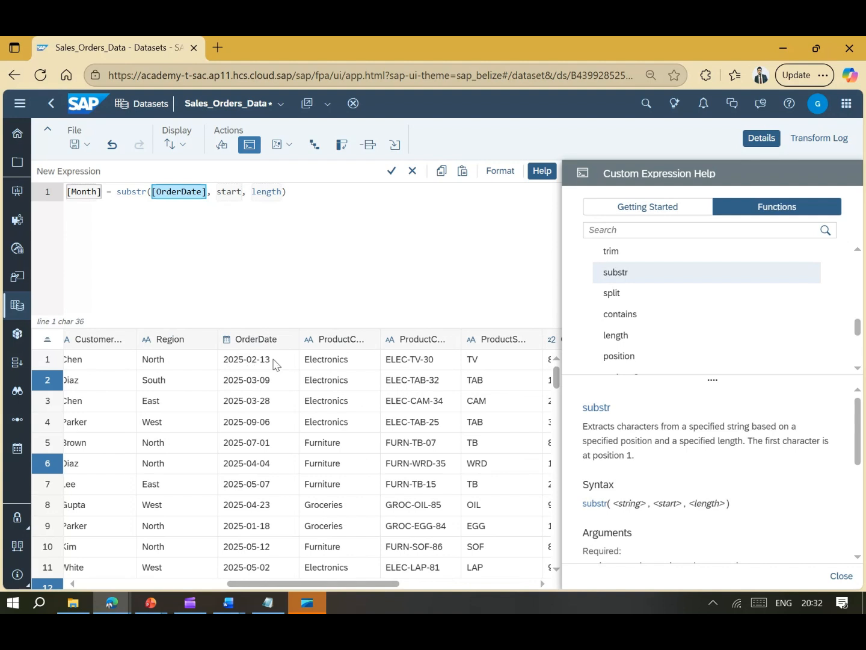
left_click(232, 192)
left_click_drag(217, 192, 243, 193)
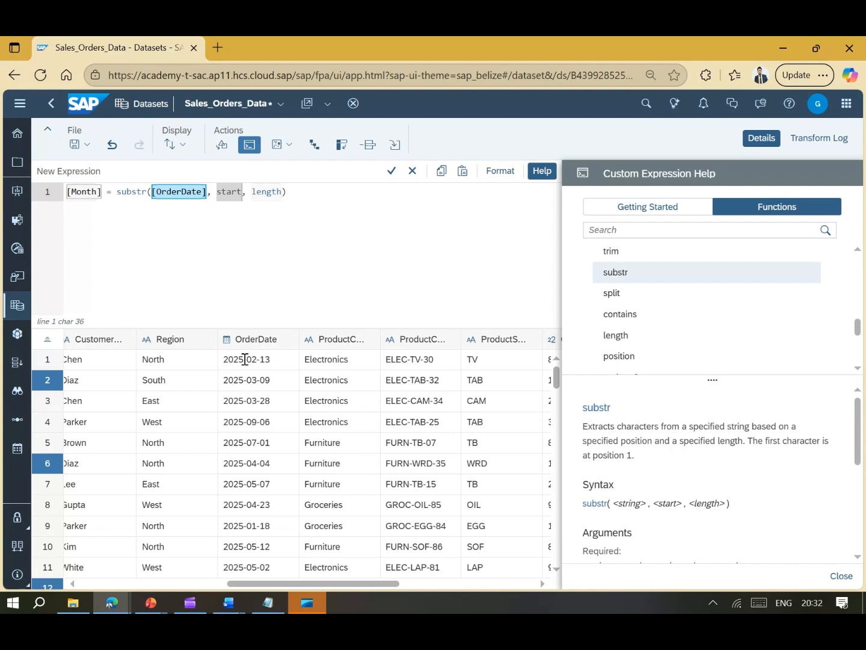
type("6")
left_click_drag(233, 193, 261, 193)
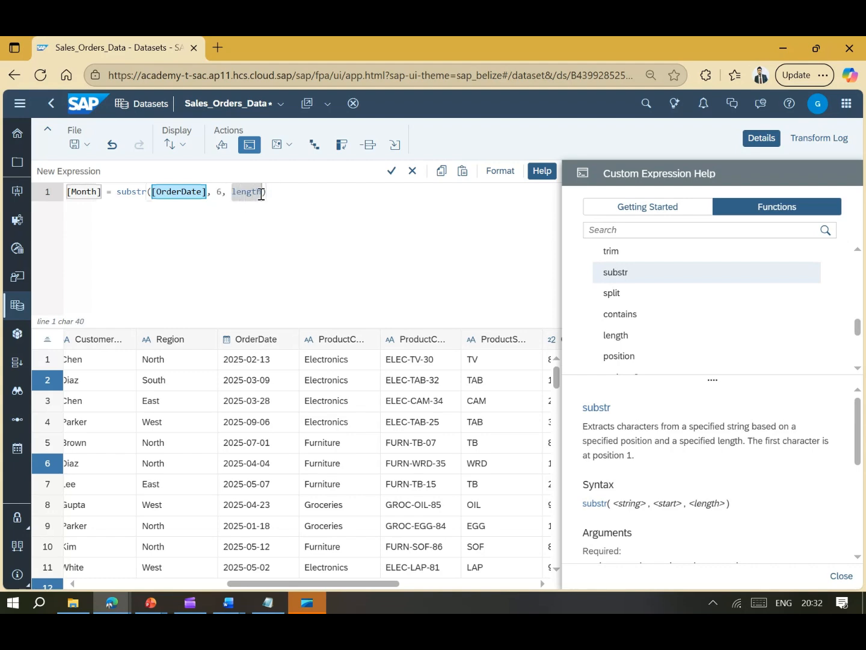
type("2")
left_click(390, 172)
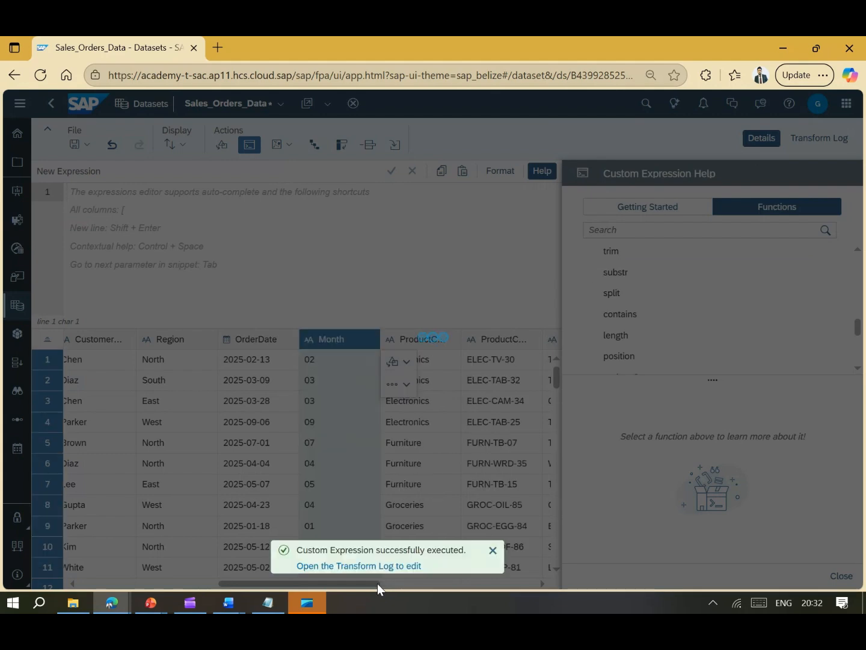
left_click_drag(377, 583, 350, 579)
- Check the Month values in the table, then expand Date & Time Functions in the help
left_click(493, 550)
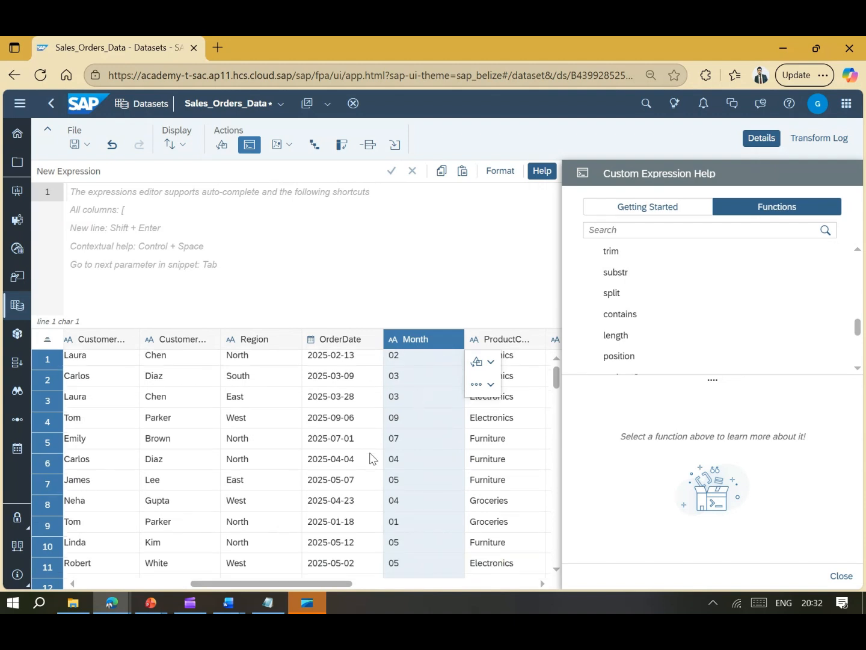
scroll(391, 421, "down", 5)
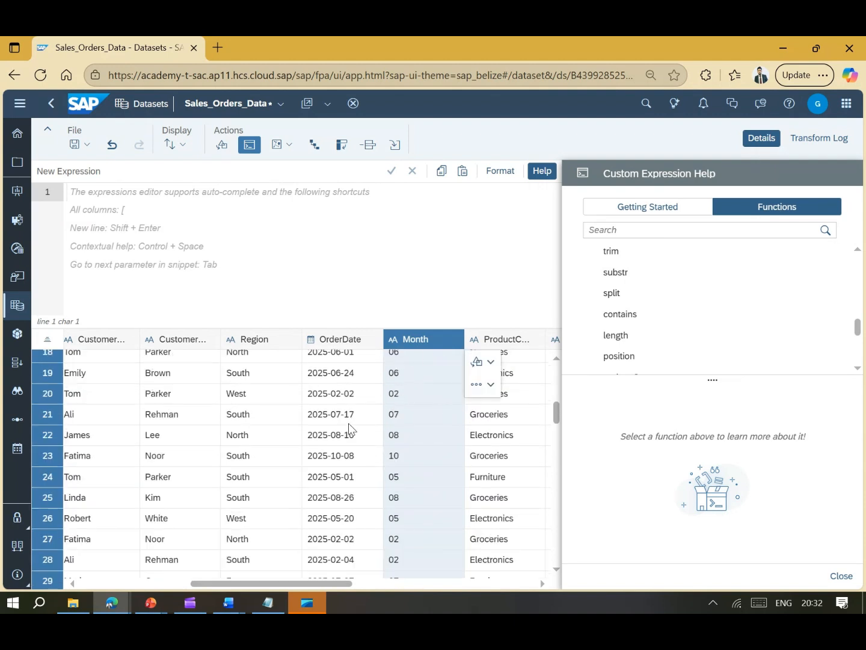
scroll(399, 428, "up", 5)
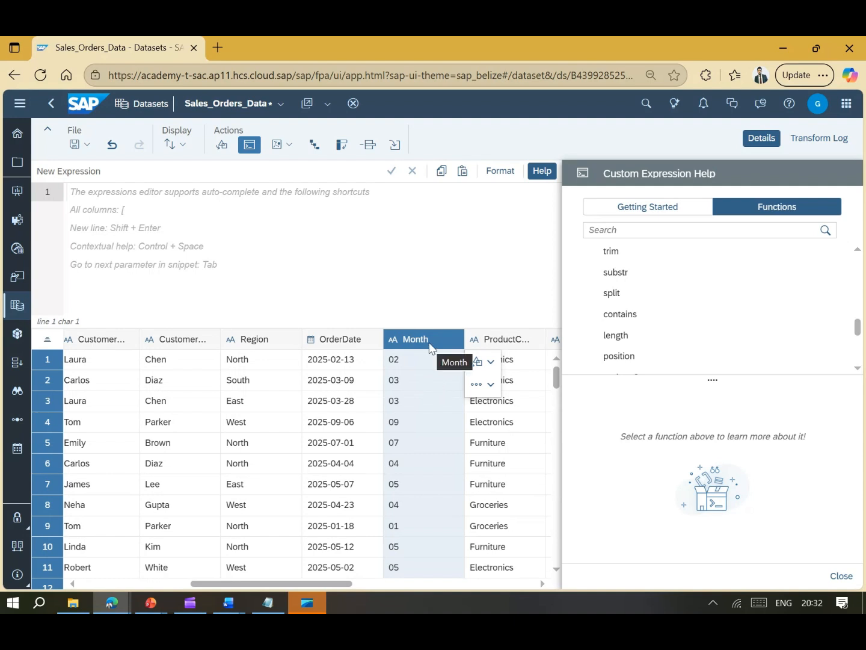
left_click_drag(343, 583, 398, 584)
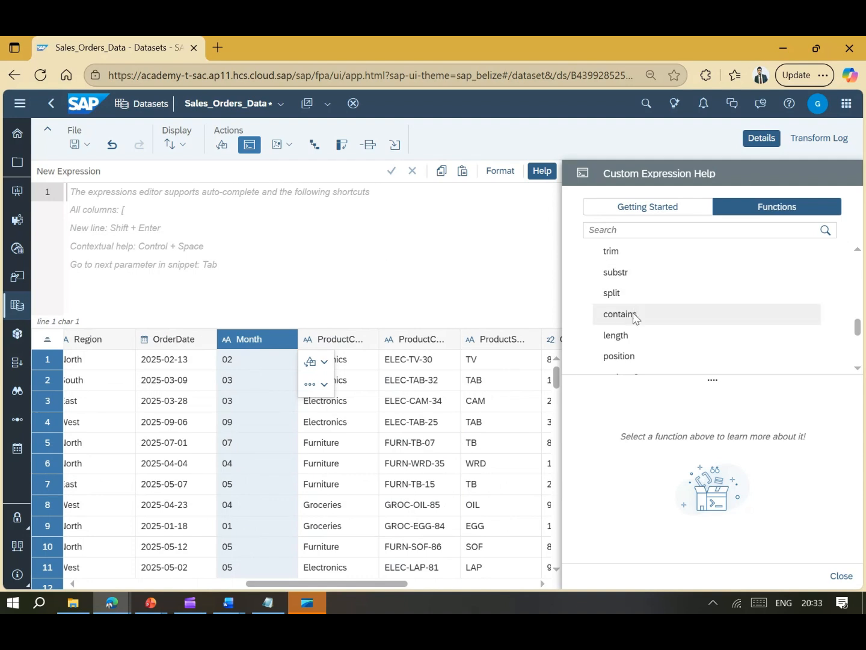
scroll(631, 323, "down", 2)
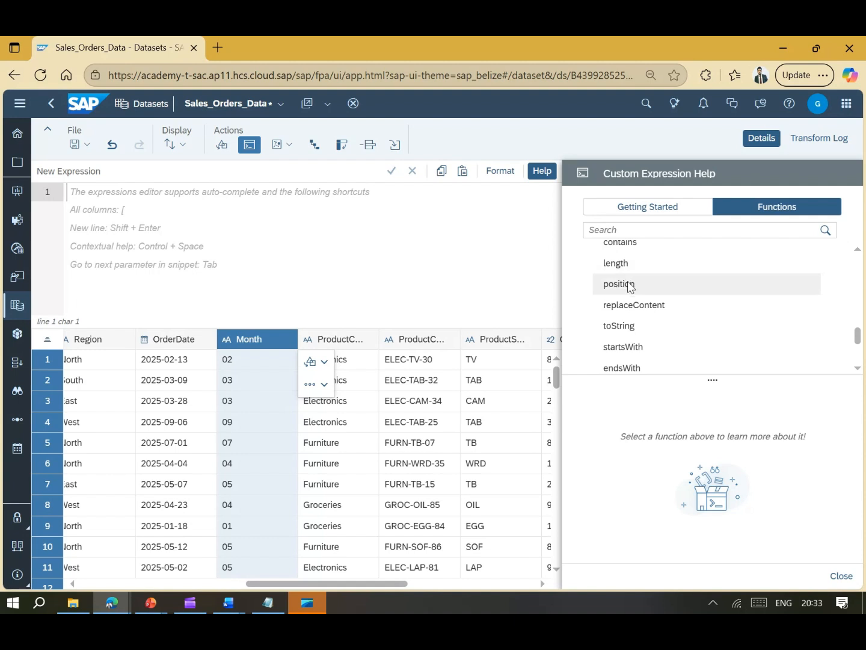
scroll(642, 309, "down", 2)
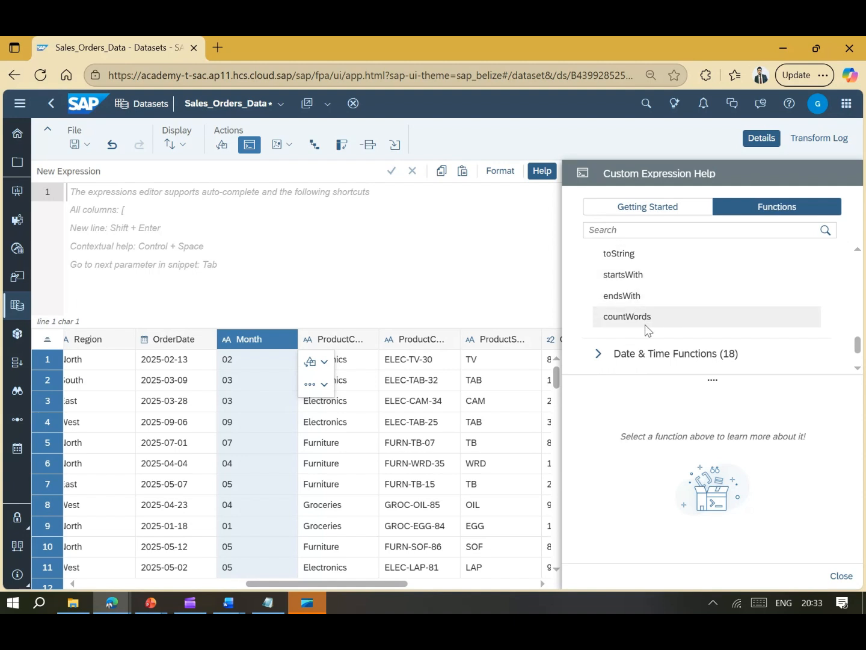
left_click(599, 356)
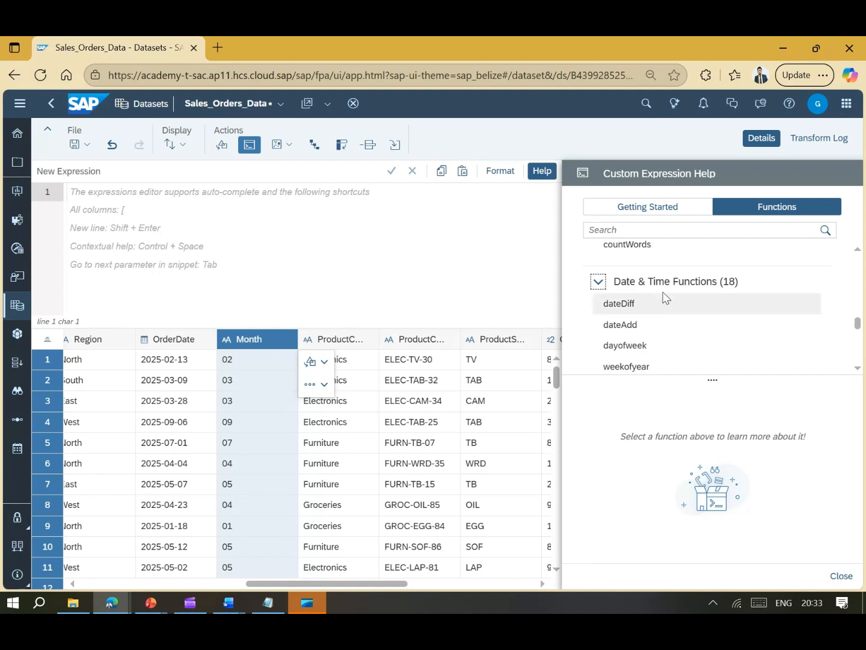
scroll(665, 297, "down", 2)
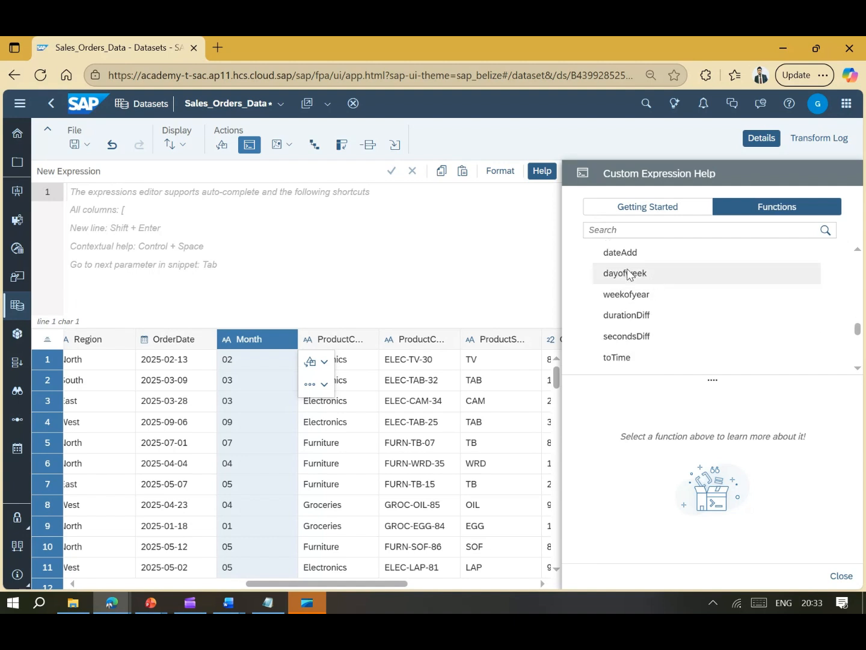
left_click(323, 219)
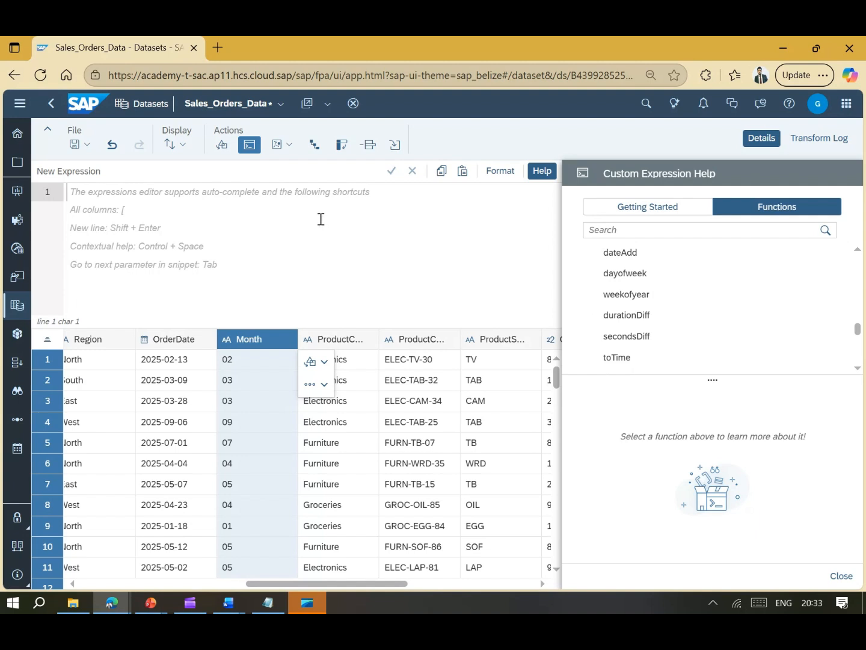
- Add a DayofWeek column defined as [DayofWeek] = dayofweek([OrderDate])
type("day")
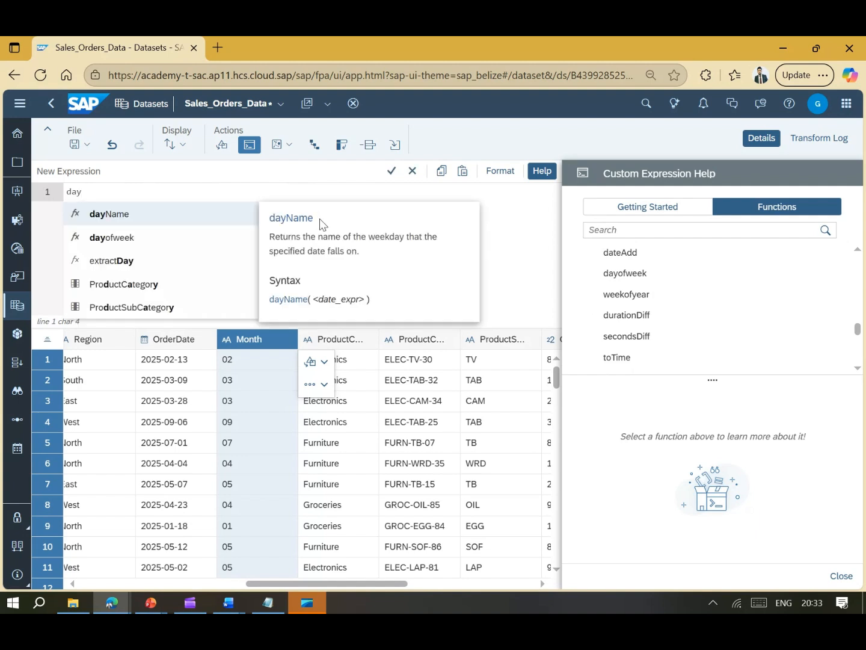
left_click(171, 245)
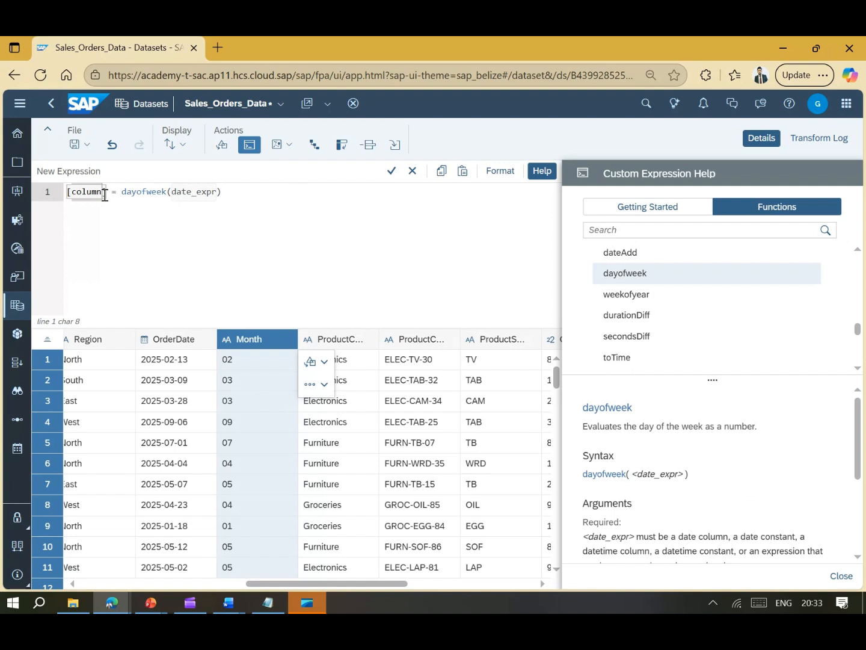
left_click_drag(73, 191, 104, 194)
type("DayofW")
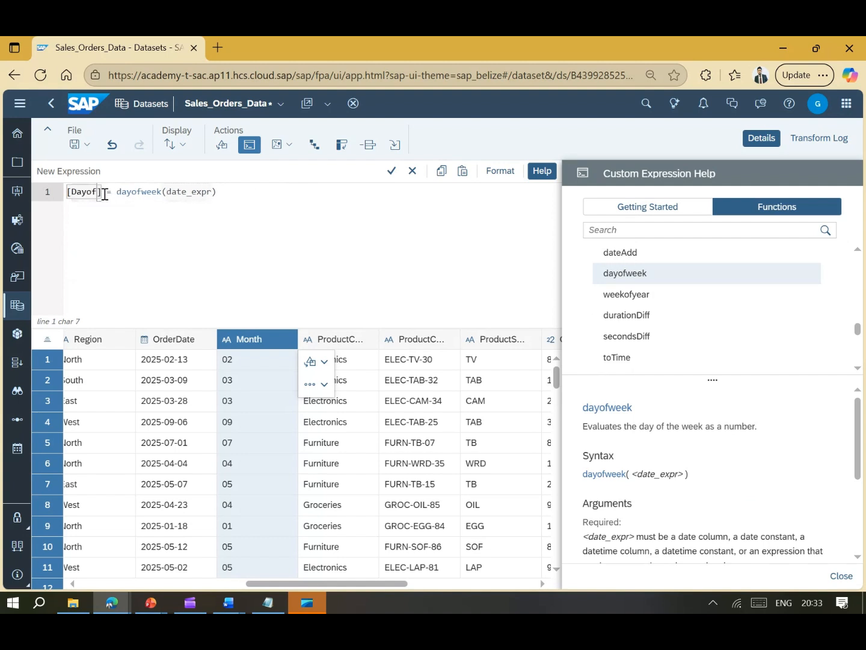
type("eek")
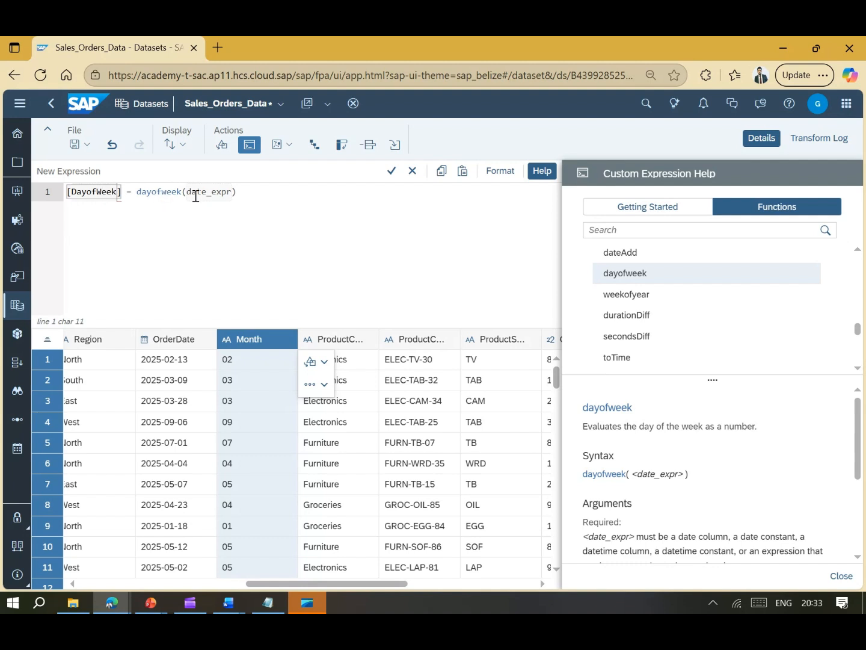
left_click_drag(188, 193, 234, 193)
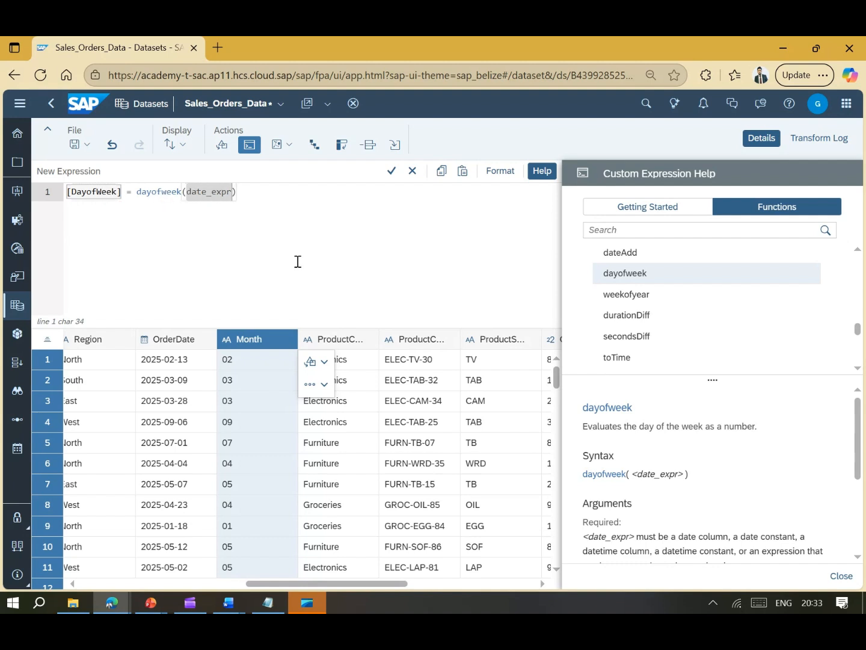
type("[or")
left_click(260, 204)
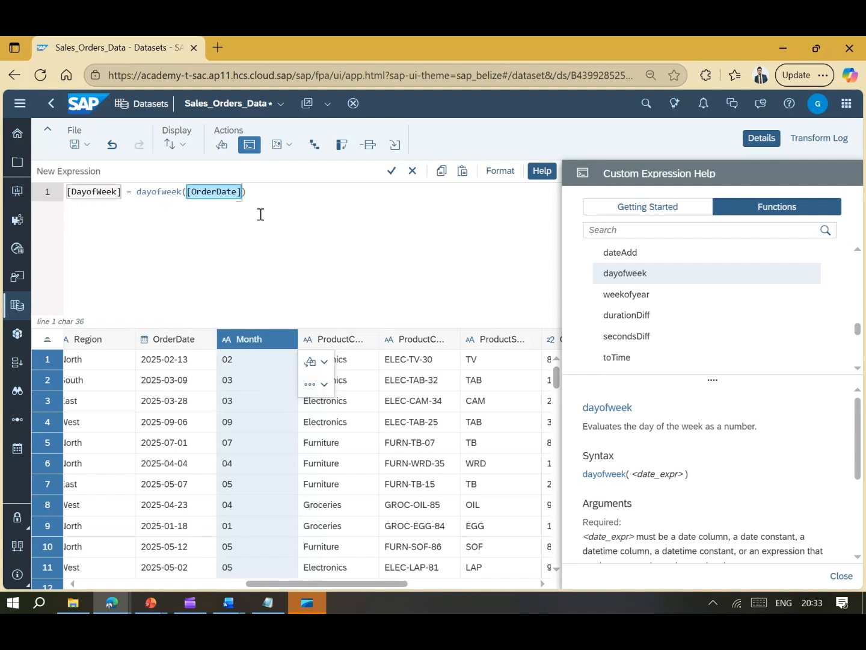
left_click(392, 173)
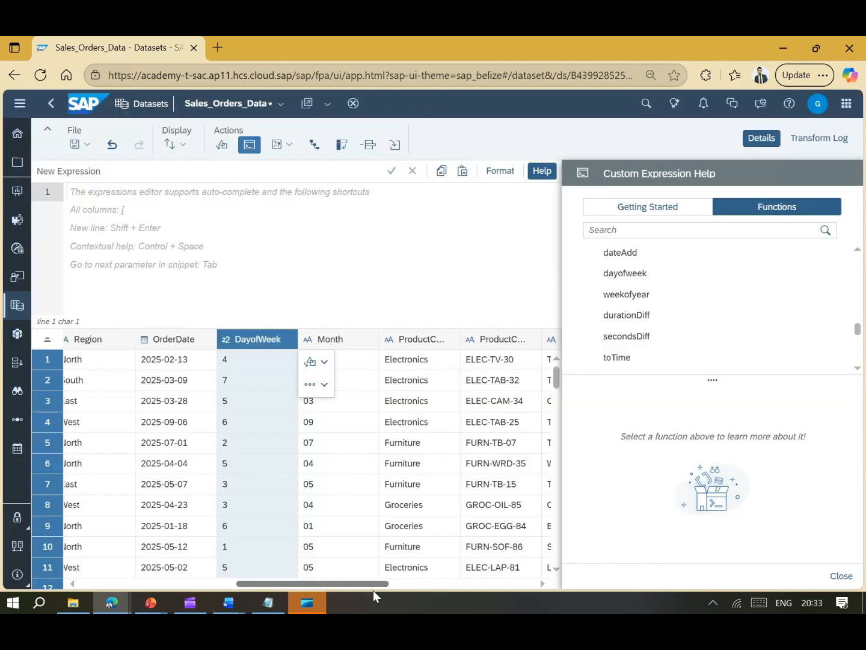
left_click_drag(373, 584, 337, 581)
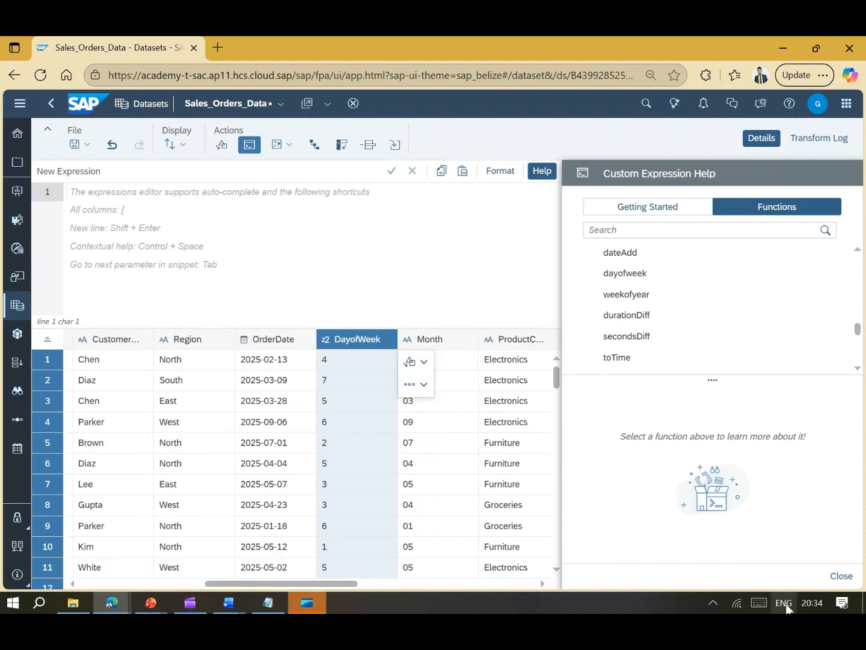
left_click(805, 606)
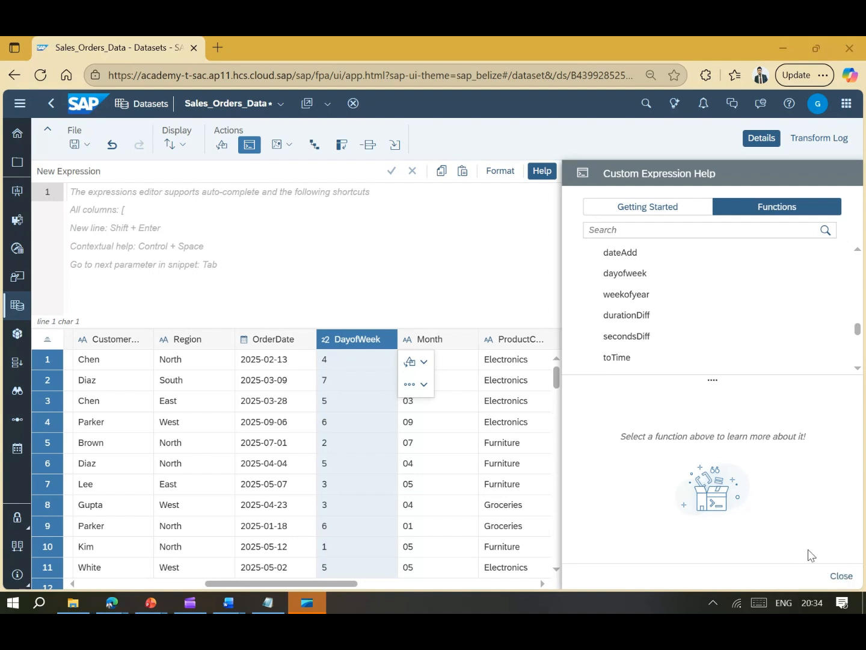
left_click(805, 604)
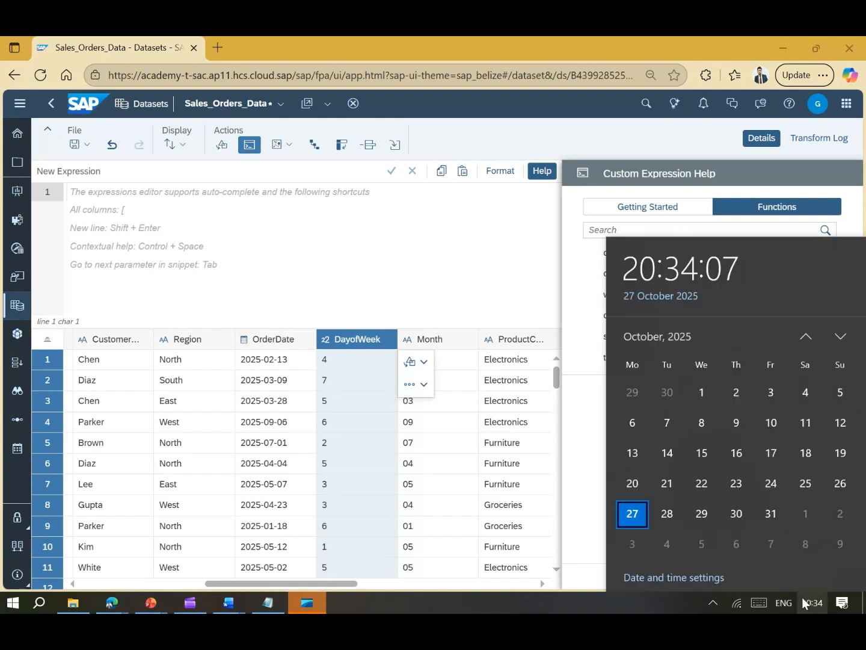
left_click(807, 334)
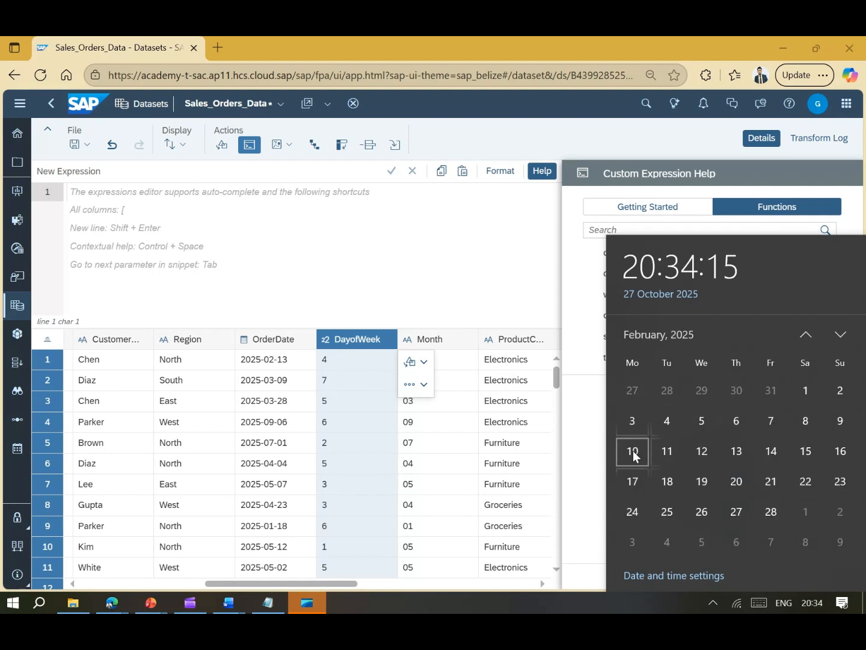
left_click(341, 357)
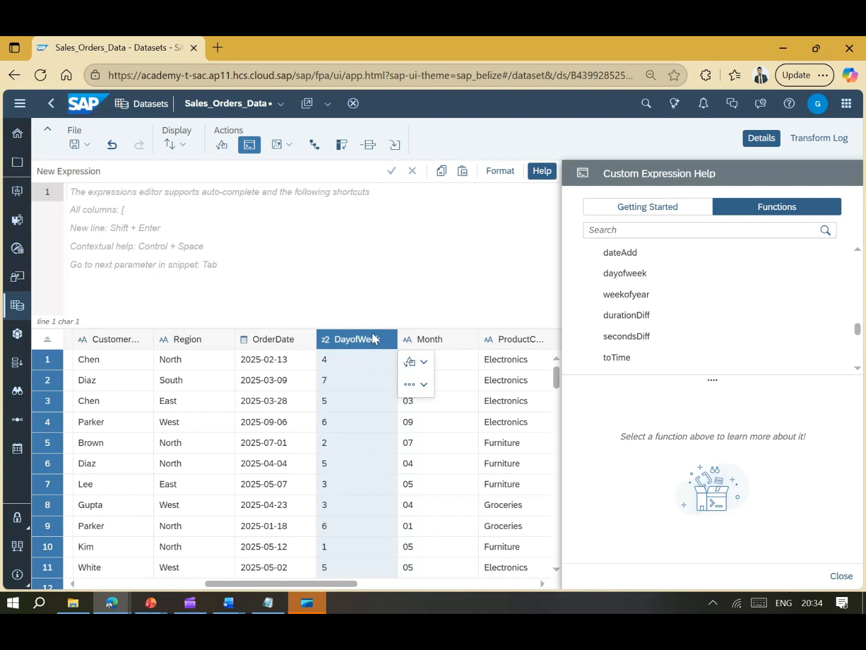
- Start geo enrichment by Coordinates, creating a new Location dimension
scroll(664, 332, "down", 1)
scroll(664, 332, "down", 5)
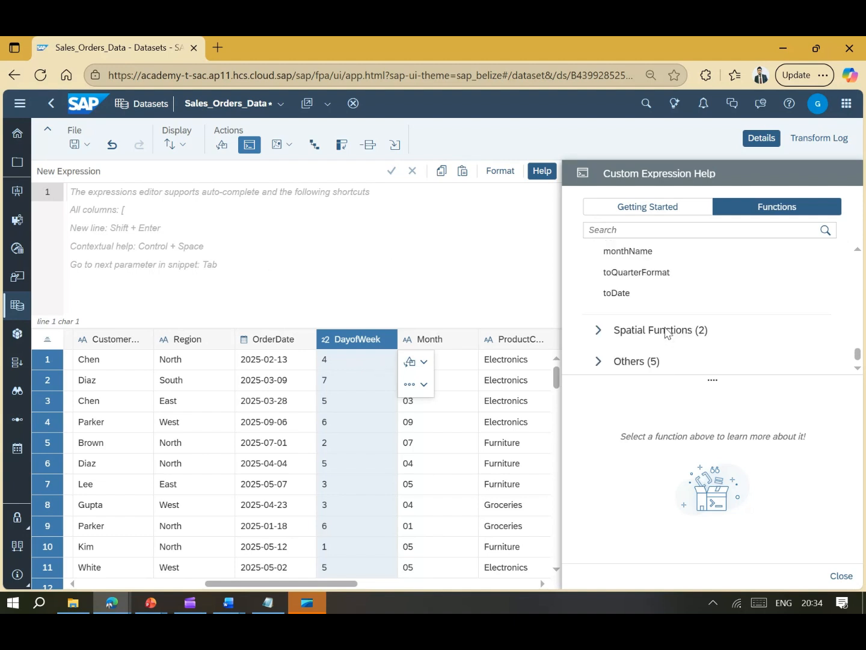
left_click_drag(325, 587, 336, 587)
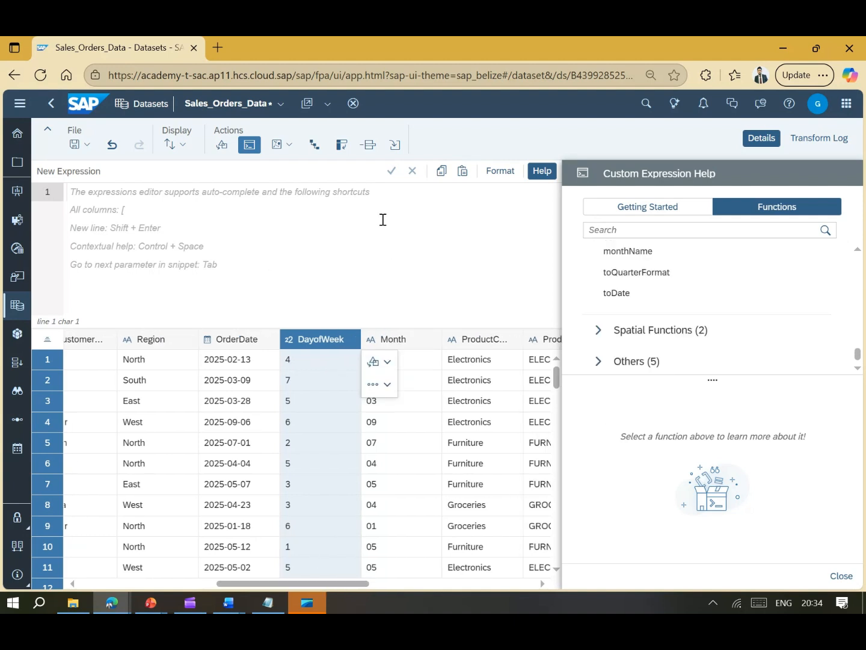
left_click(290, 148)
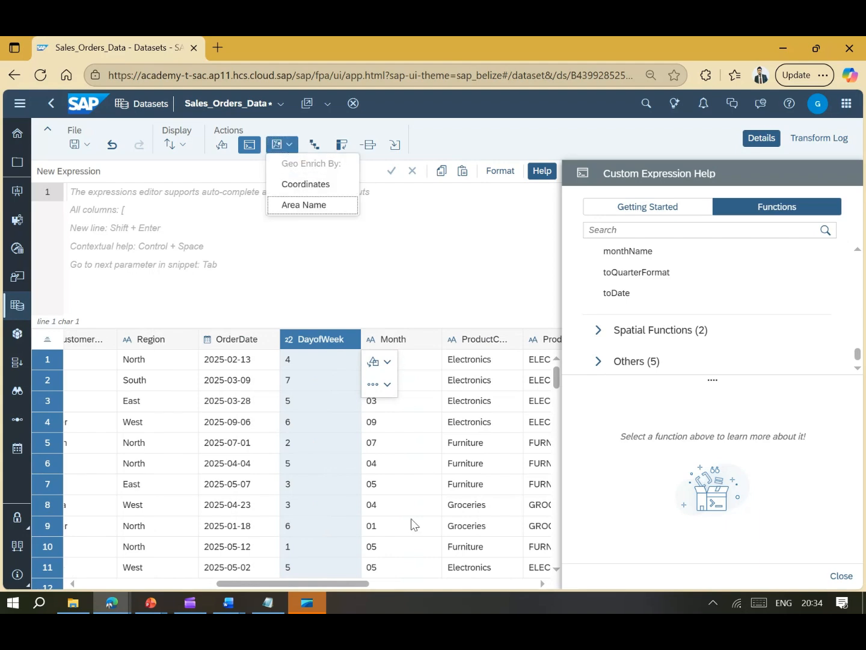
left_click_drag(355, 585, 175, 579)
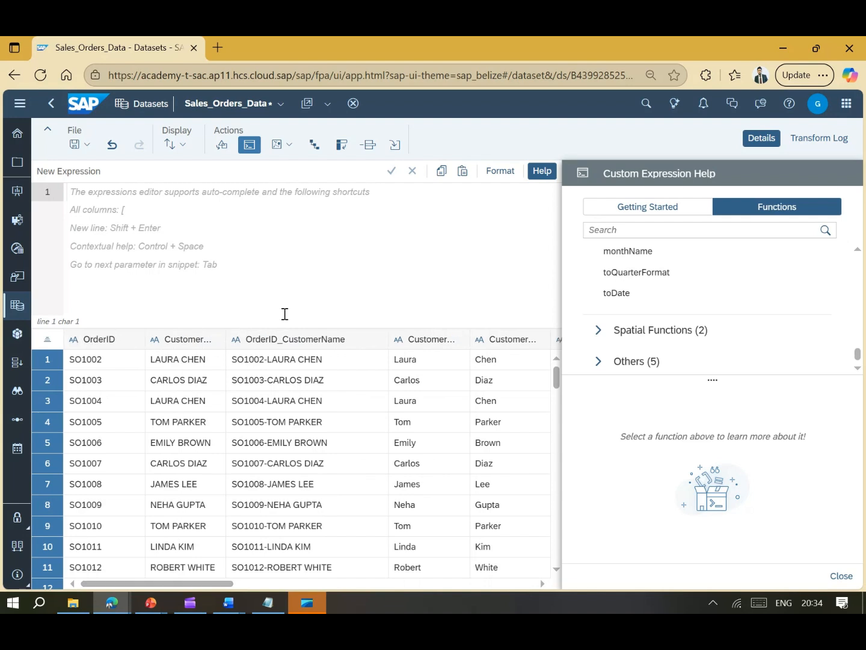
left_click(293, 147)
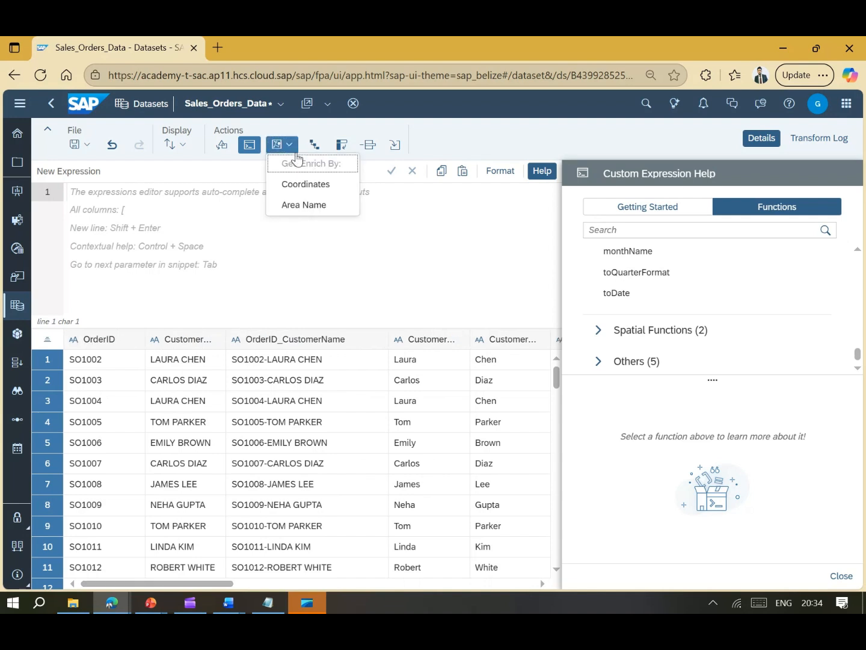
left_click(304, 184)
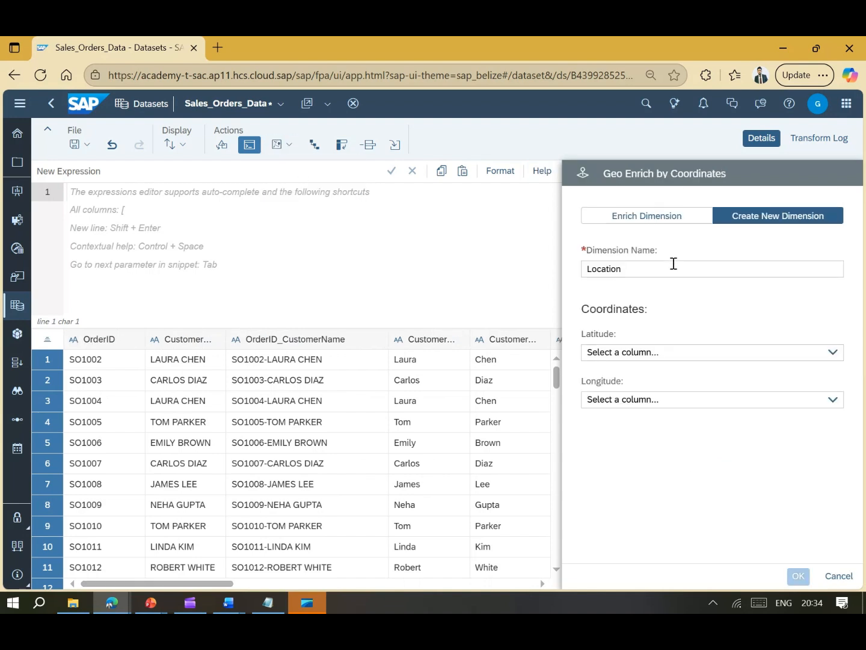
- Review the column choices for Latitude and Longitude without selecting any
left_click(835, 354)
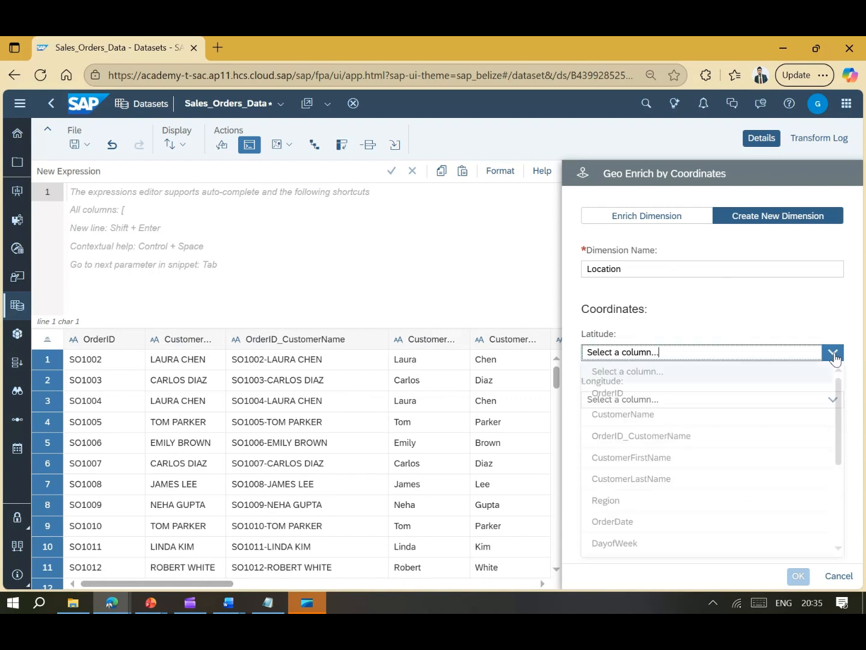
left_click(730, 329)
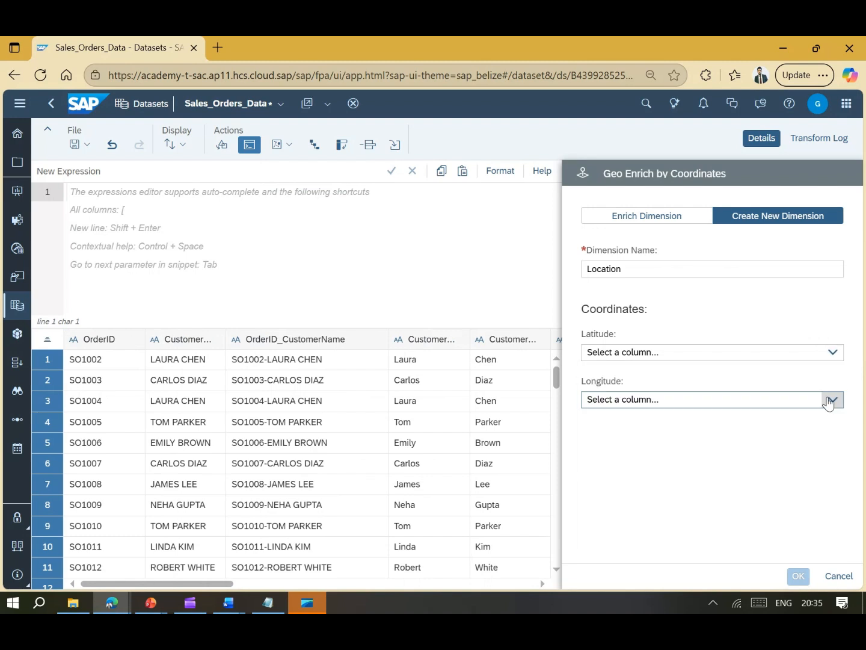
left_click(833, 399)
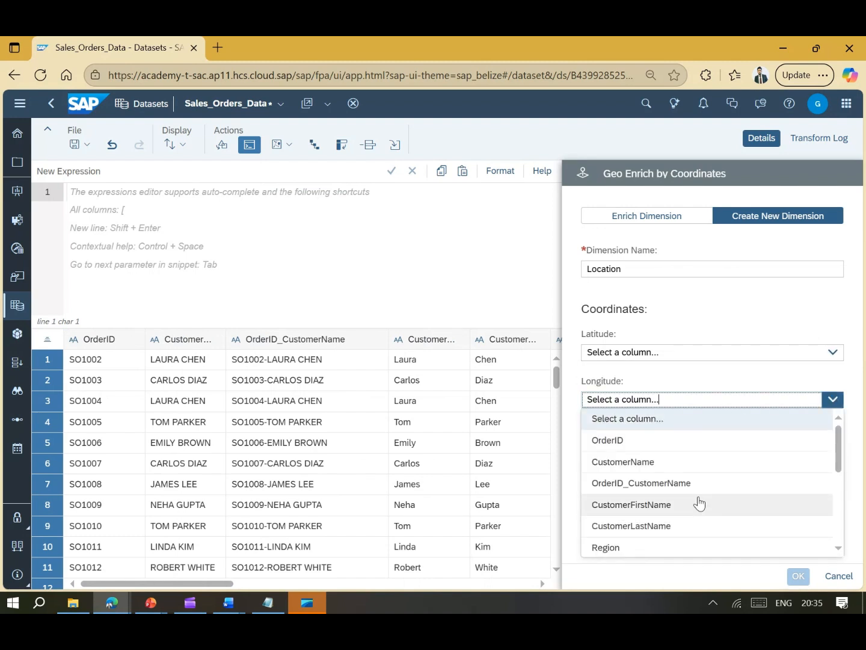
left_click(726, 321)
left_click(283, 145)
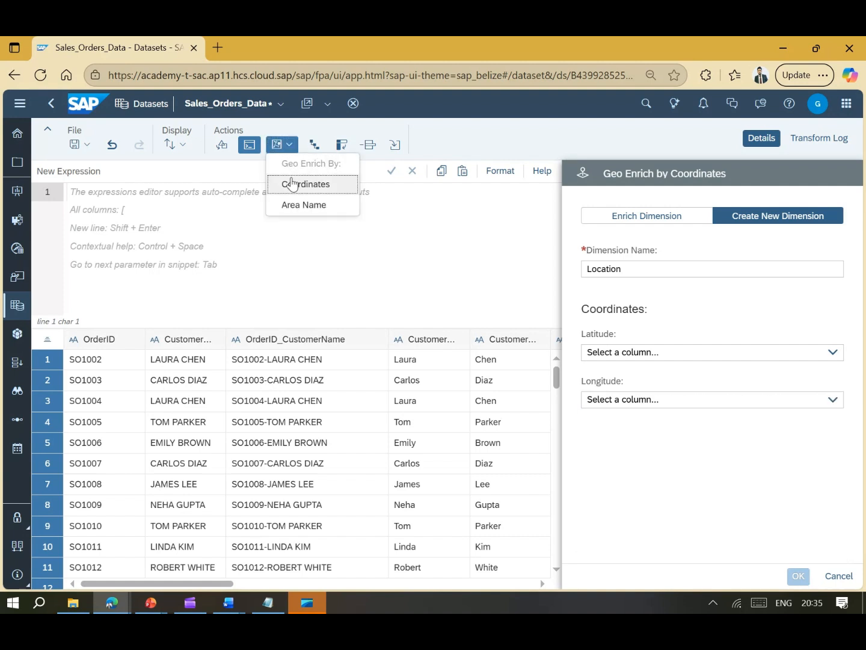
- Switch to geo enrichment by Area Name and browse both Country/Region options' lists
left_click(295, 204)
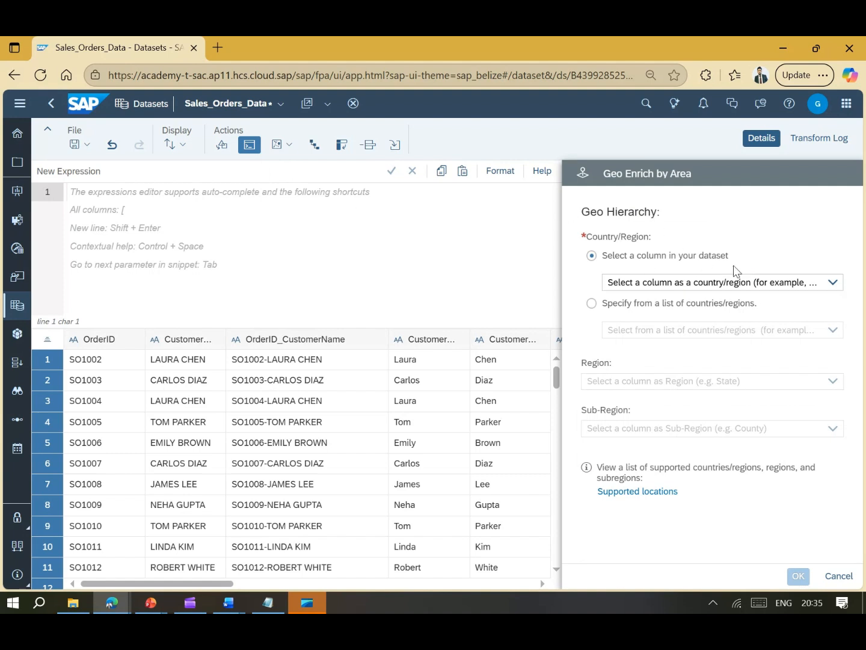
left_click(833, 282)
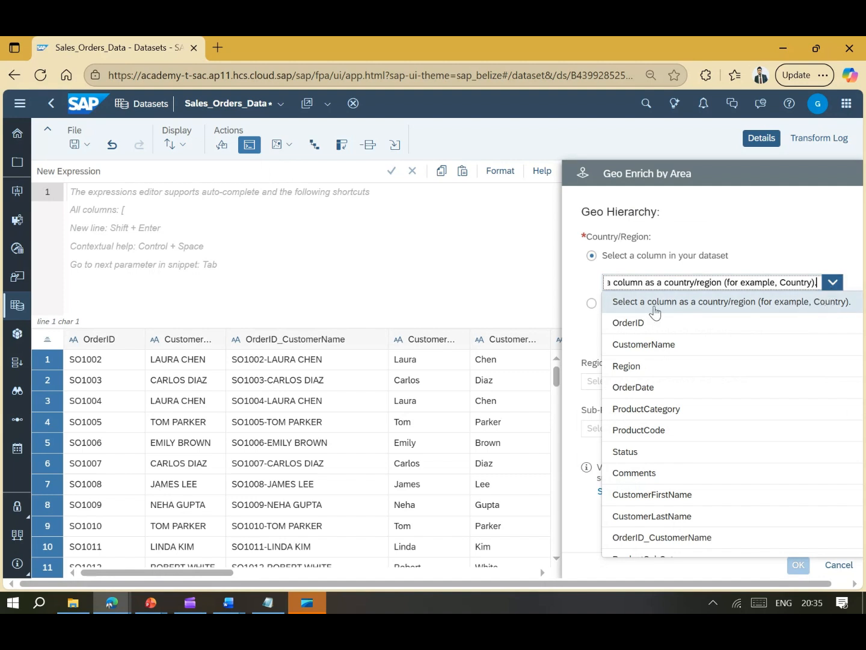
left_click(835, 272)
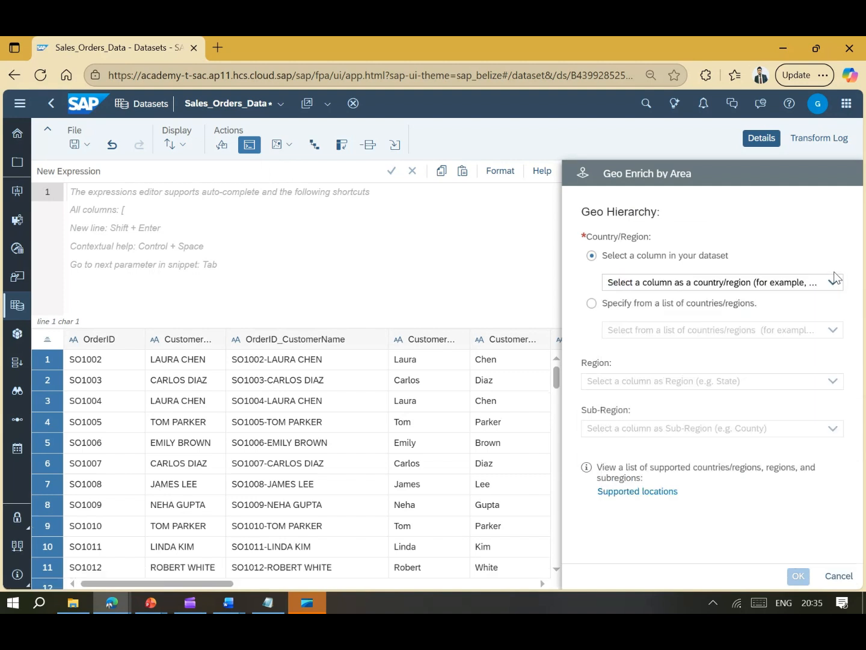
left_click(592, 304)
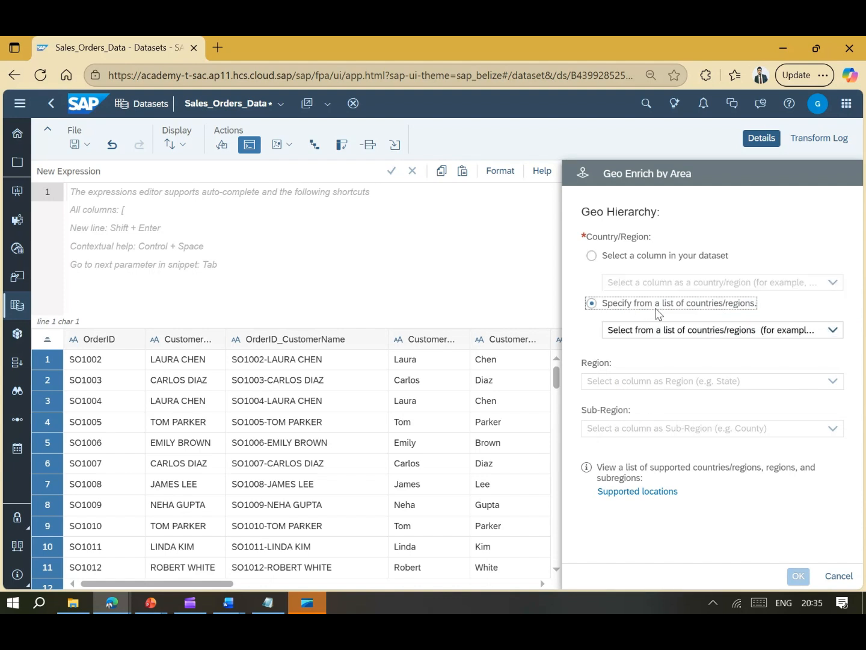
left_click(832, 332)
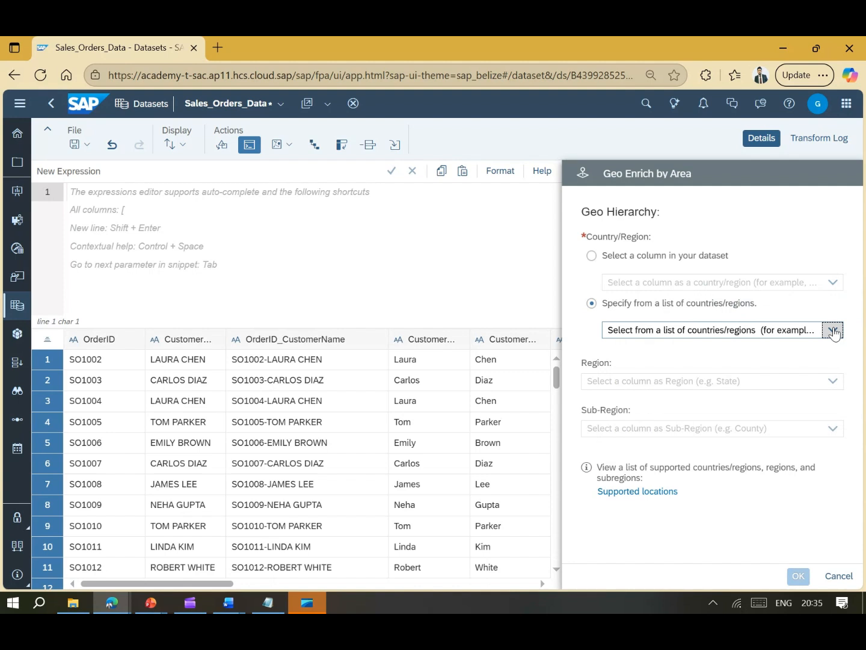
left_click(834, 331)
scroll(727, 445, "down", 6)
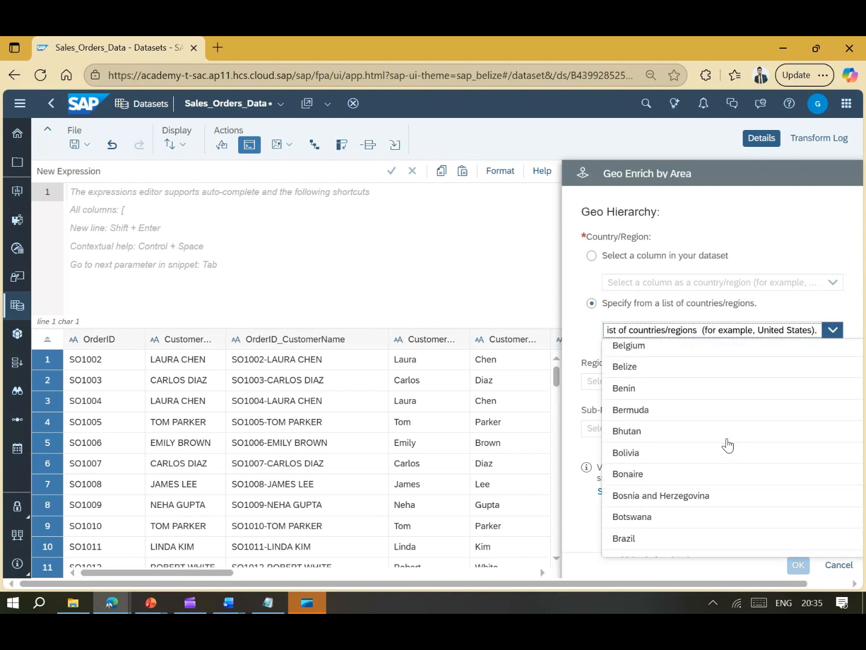
scroll(725, 446, "down", 1)
scroll(725, 445, "up", 7)
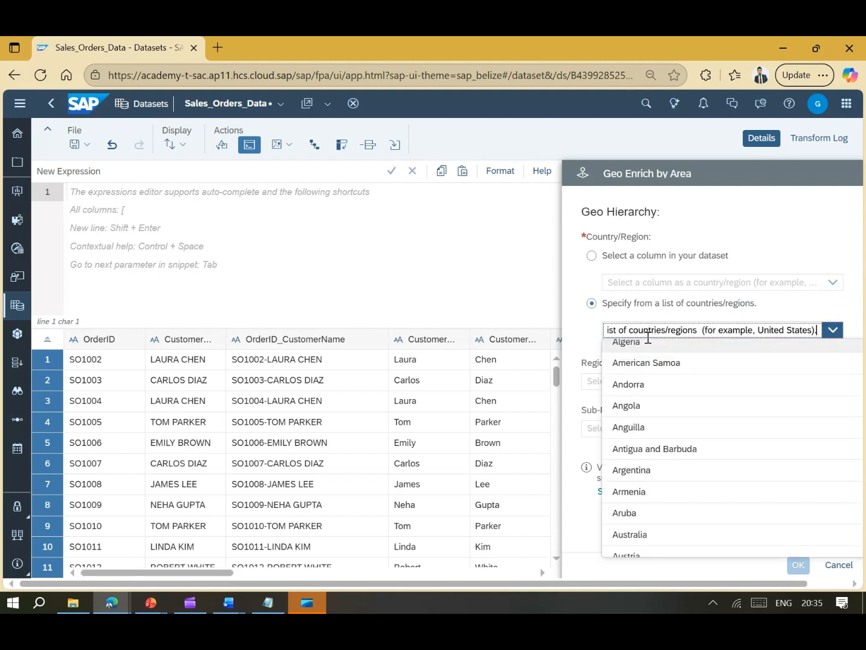
left_click(590, 315)
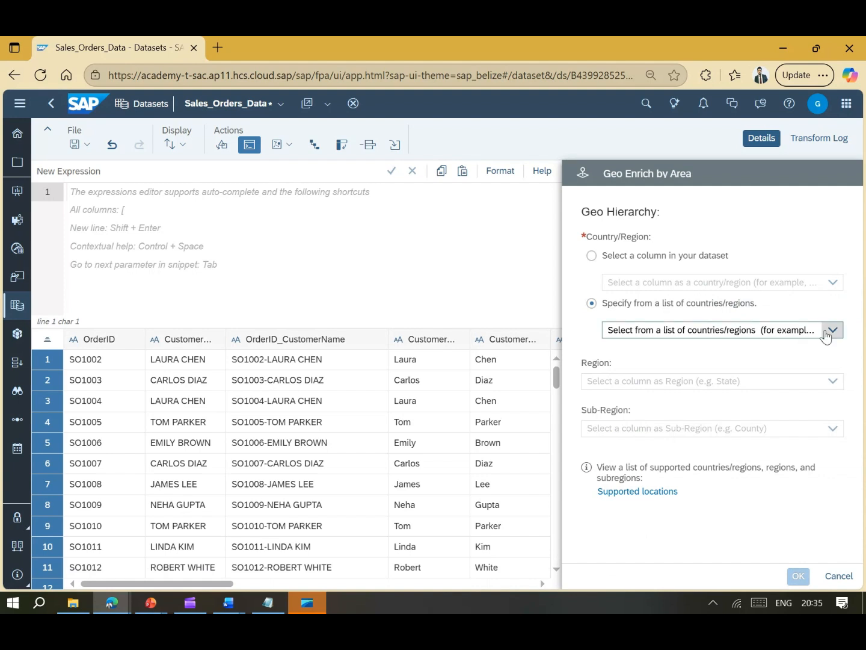
- Revert Country/Region to the dataset-column option and cancel the area-name geo enrichment
left_click(593, 257)
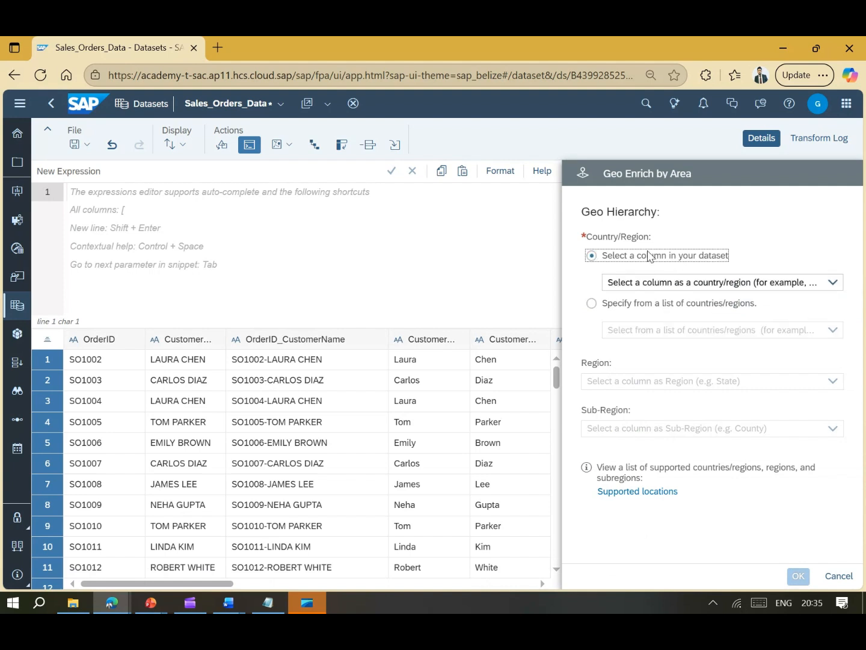
left_click(833, 283)
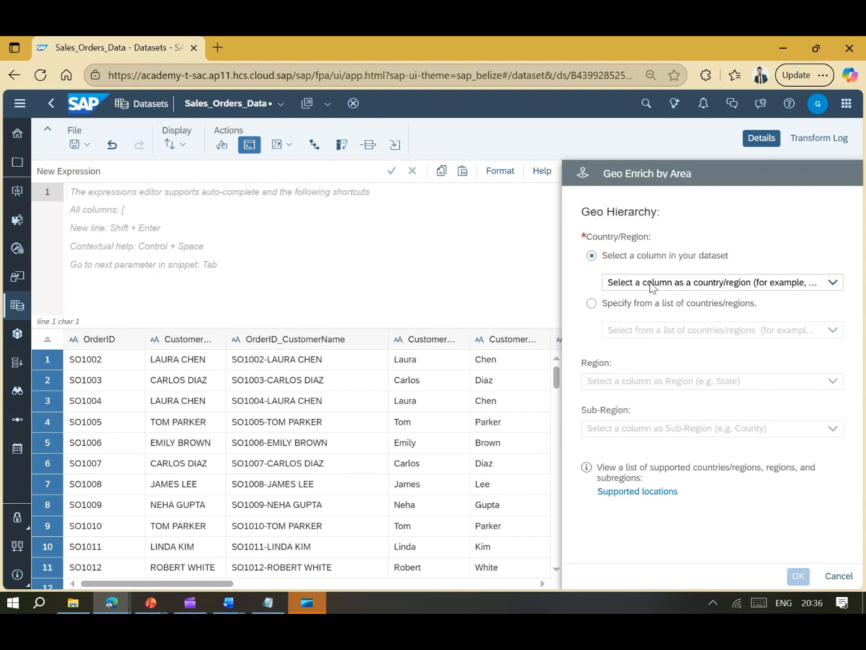
left_click(837, 576)
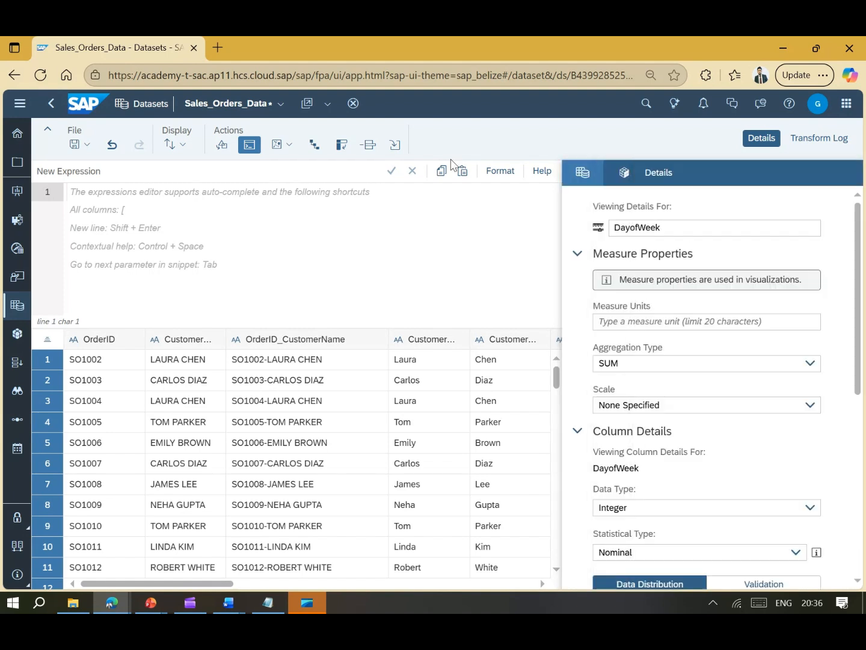
- Start a level-based hierarchy with Region as the first level, removing the ProductCode level added by mistake
left_click(315, 146)
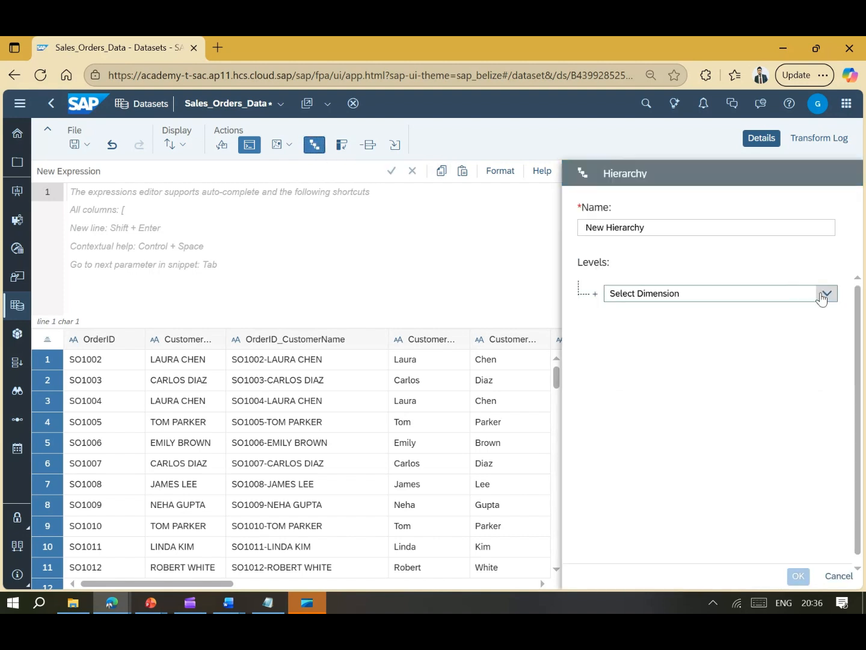
left_click(822, 294)
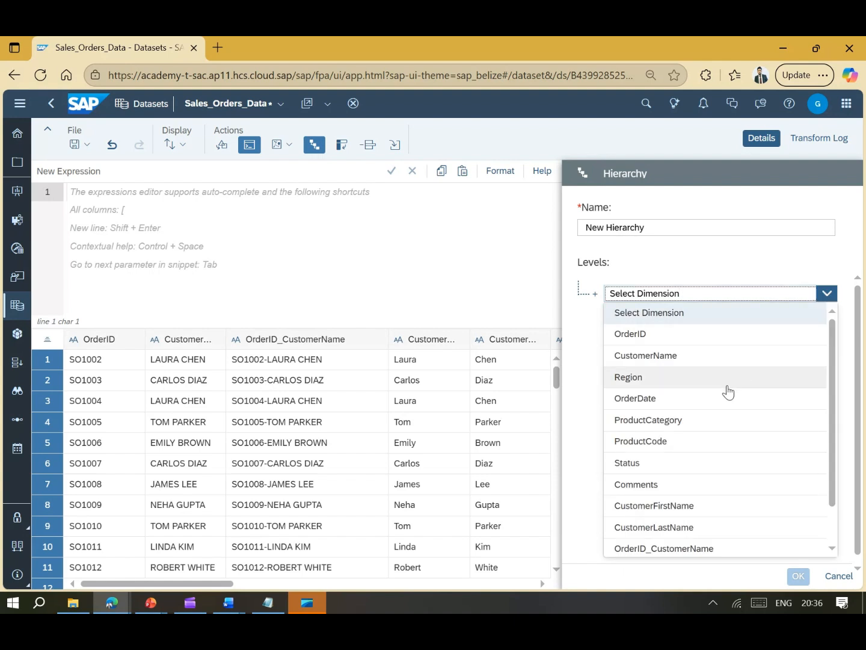
left_click(691, 382)
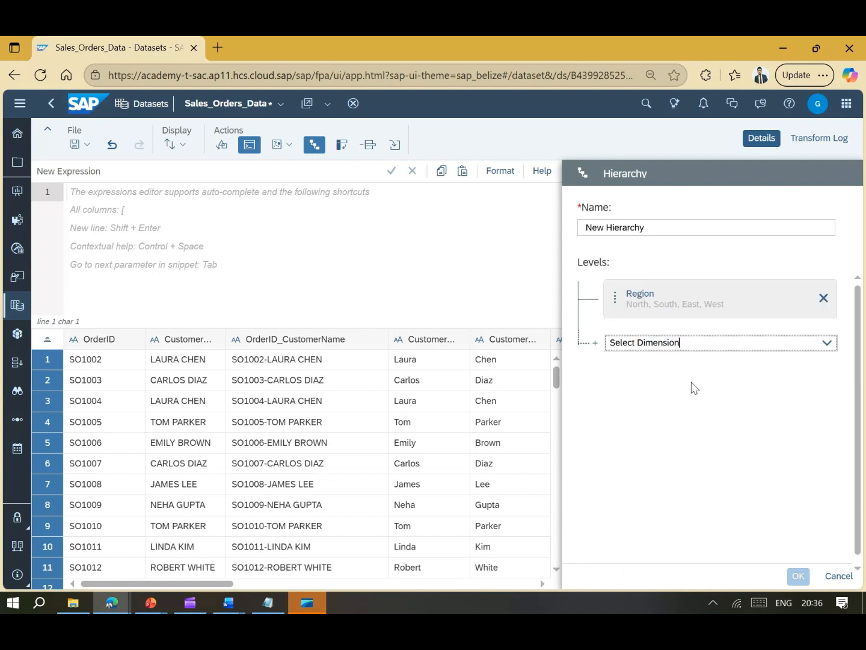
left_click(826, 343)
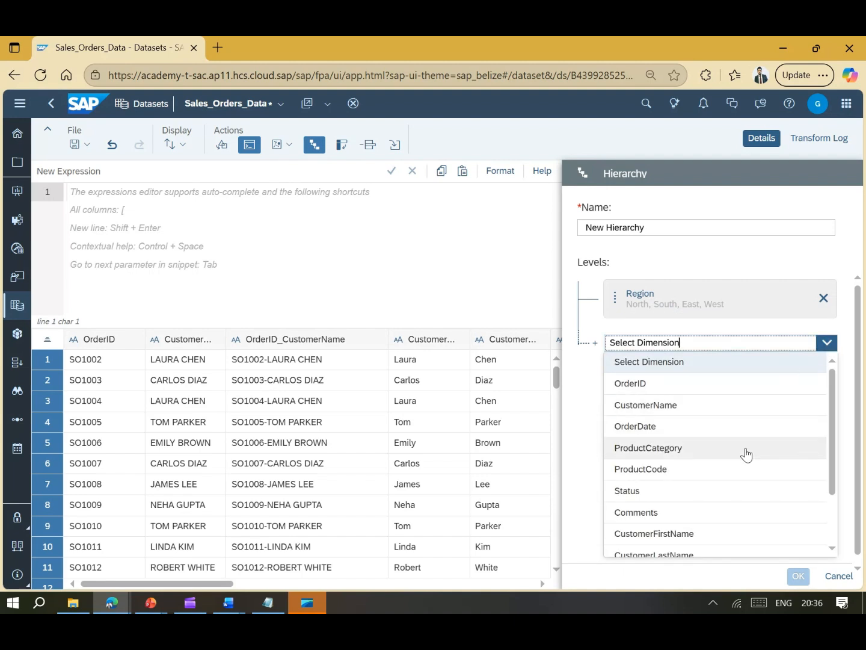
left_click(691, 474)
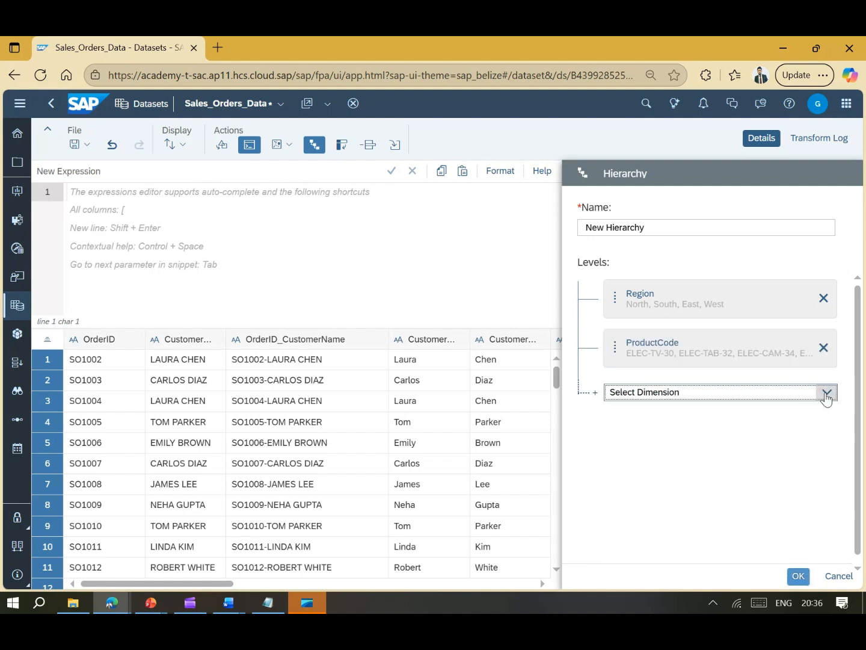
left_click(826, 393)
scroll(734, 444, "down", 3)
scroll(735, 443, "up", 3)
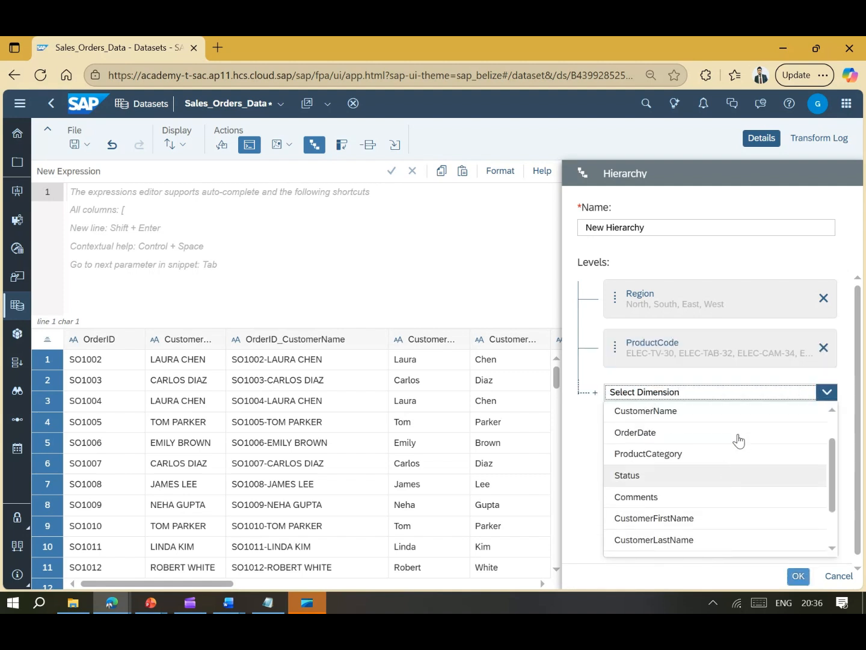
left_click(822, 350)
- Add ProductCategory and ProductSubCategory as the next levels and name the hierarchy Product
left_click(826, 343)
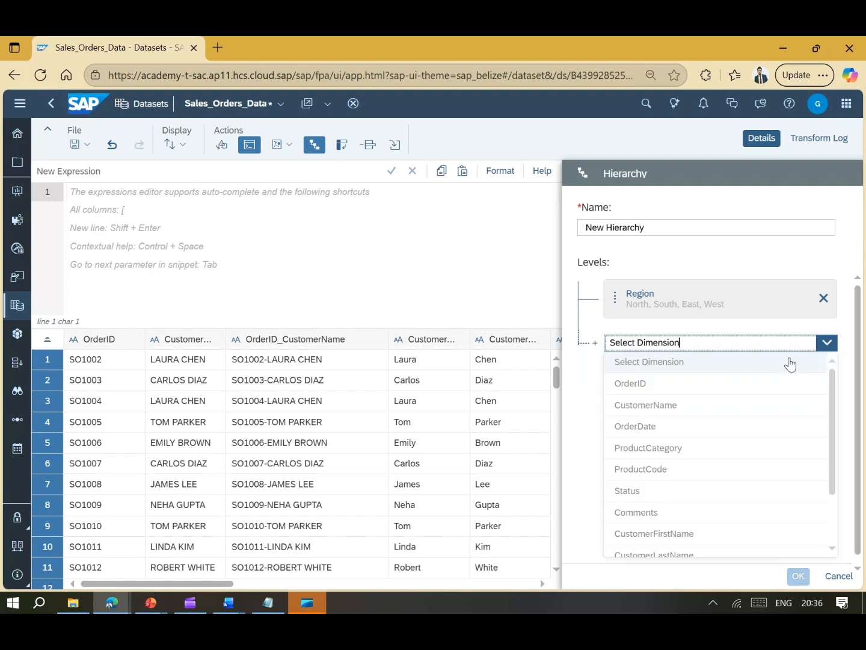
left_click(715, 448)
left_click(827, 393)
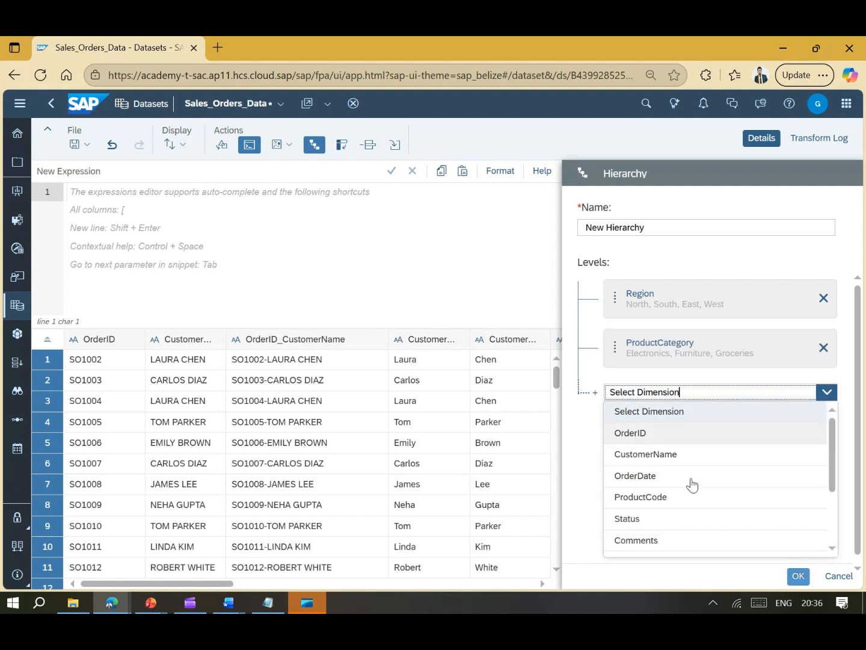
scroll(698, 479, "down", 3)
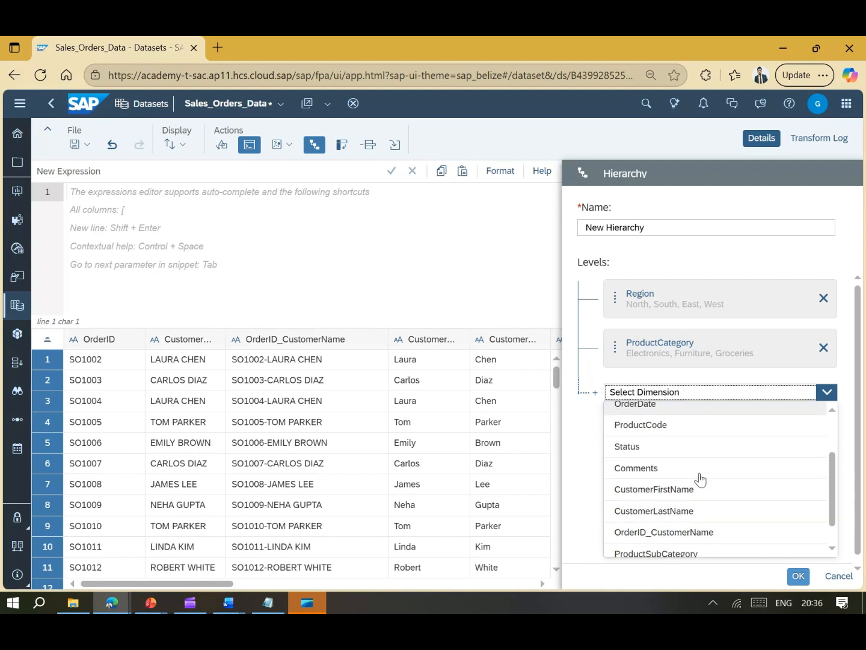
scroll(701, 494, "down", 1)
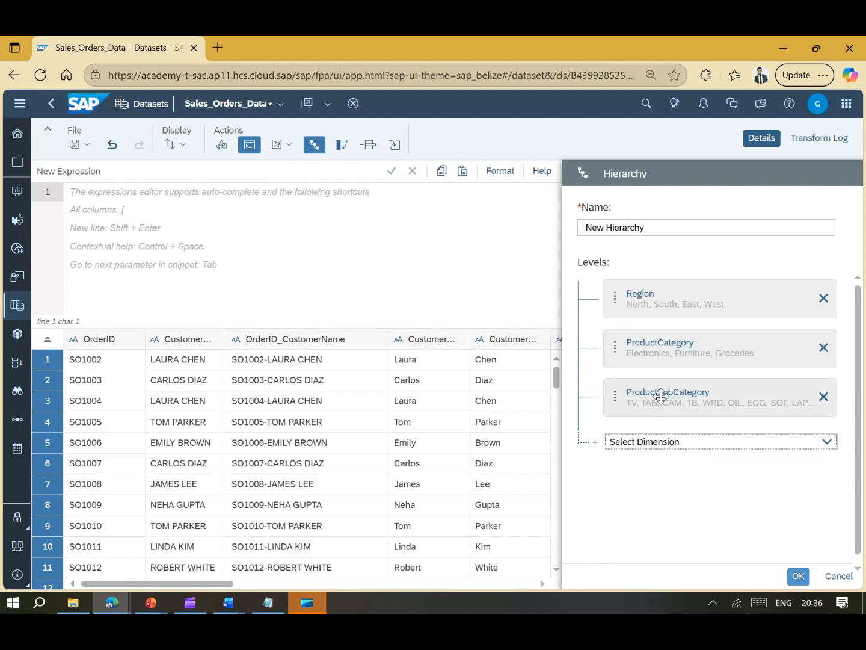
left_click_drag(646, 228, 577, 227)
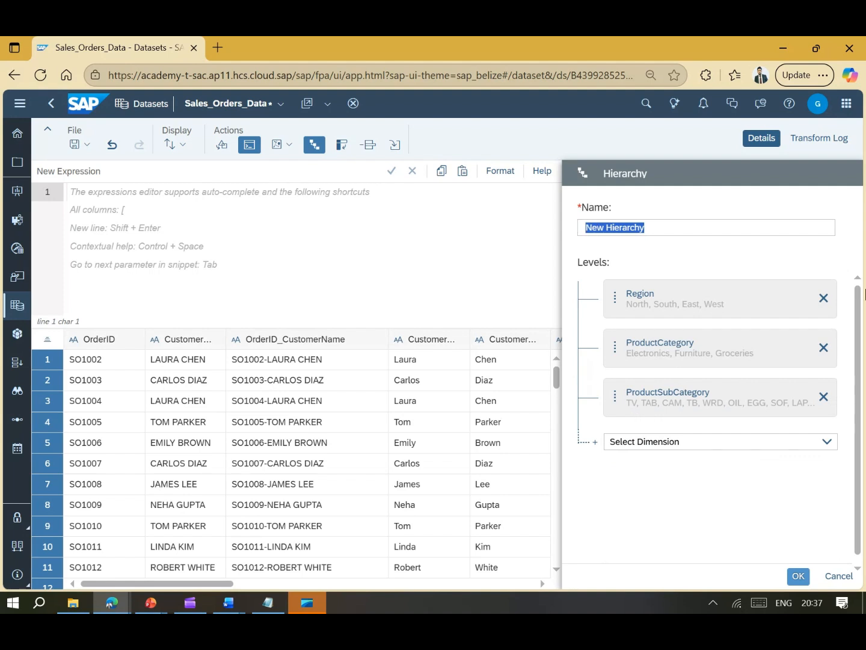
type("Produc")
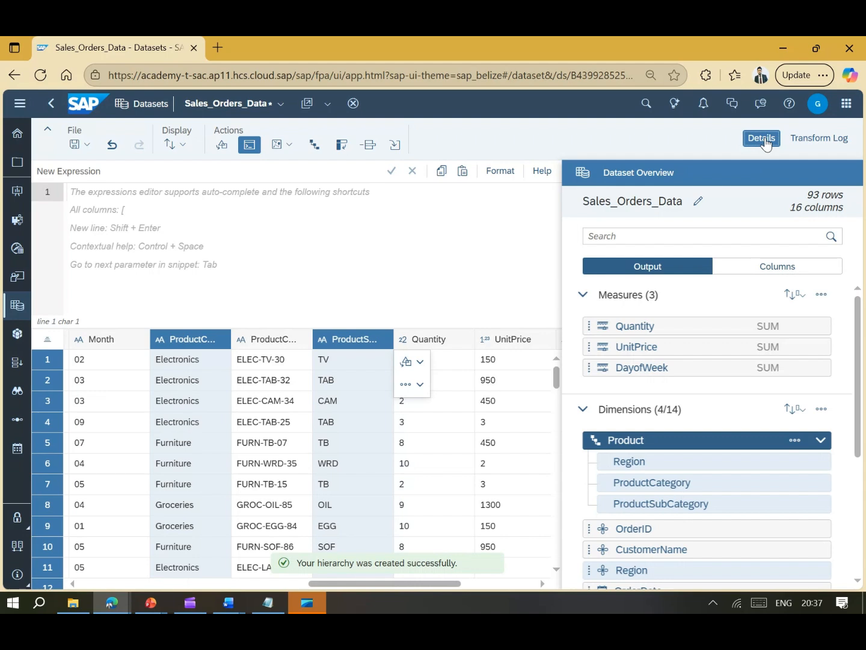
- Hide the Dataset Overview and the Custom Expression editor so the grid fills the workspace
scroll(740, 471, "down", 3)
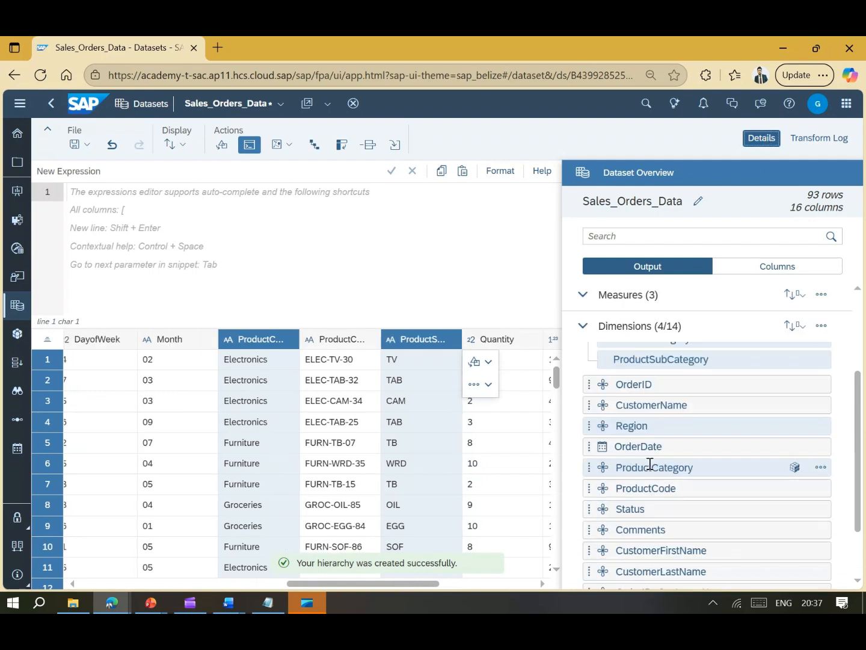
scroll(703, 458, "down", 2)
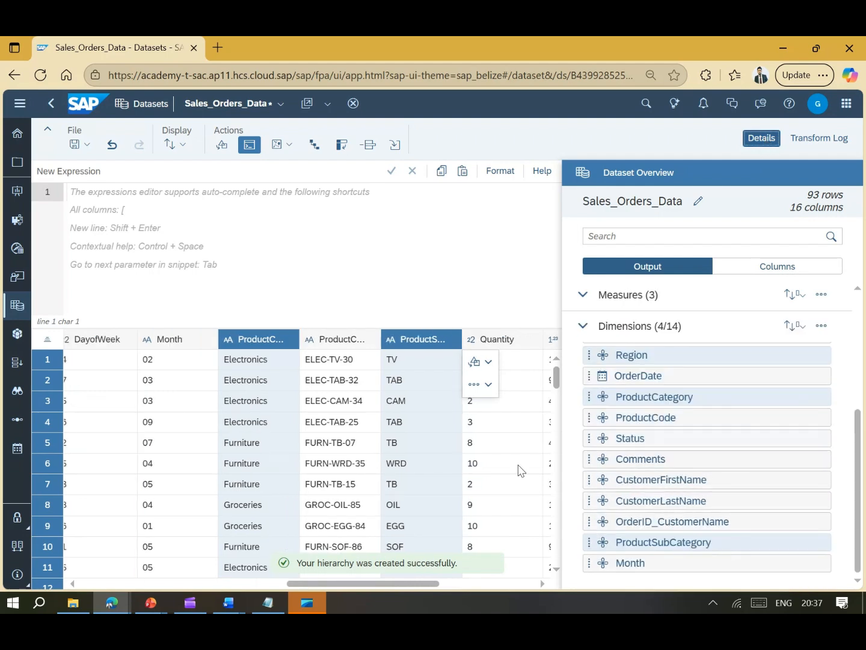
left_click(761, 138)
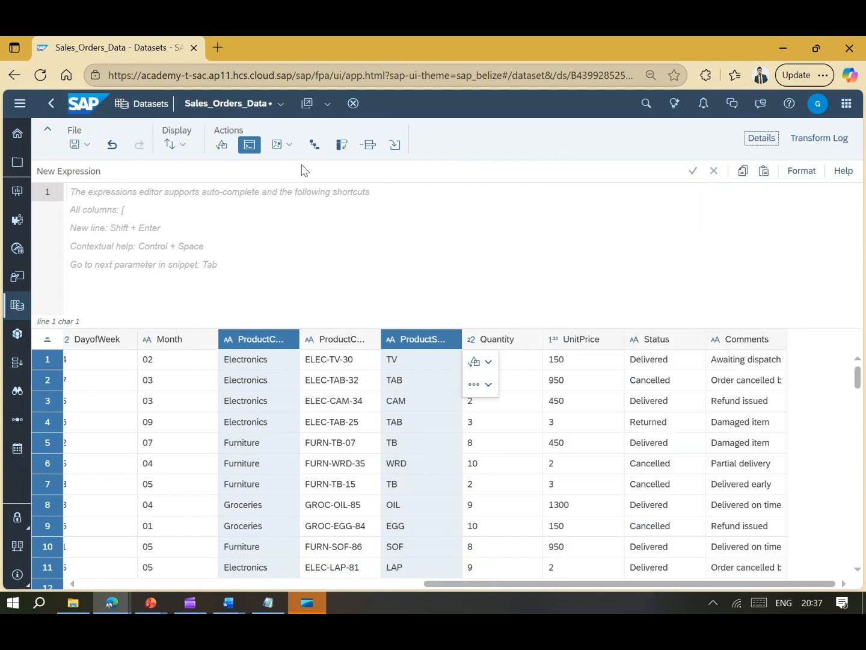
left_click(253, 150)
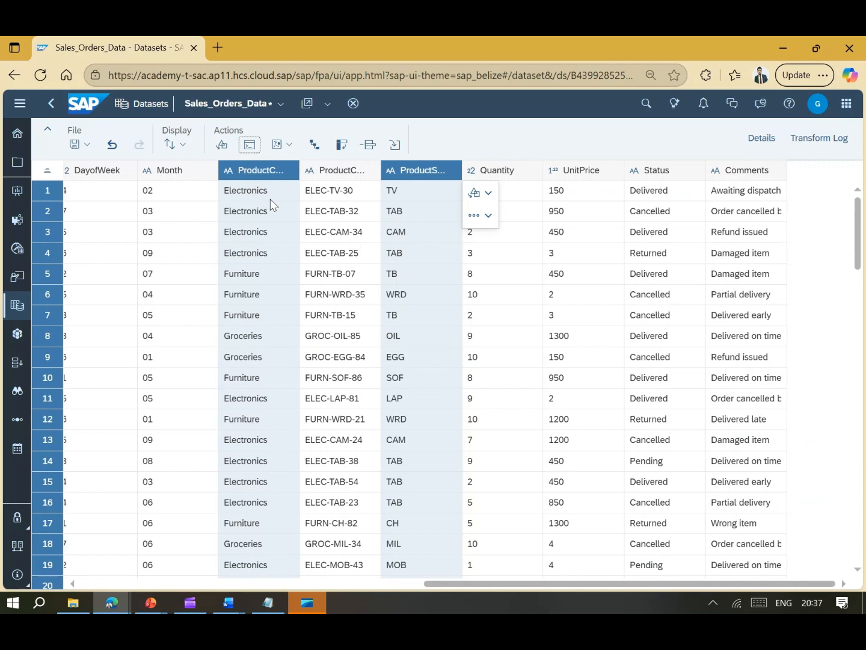
mouse_move(482, 582)
left_mouse_down()
mouse_move(83, 560)
mouse_move(234, 585)
mouse_move(490, 588)
left_mouse_up()
- Transpose the ProductSubCategory column into KEY and VALUE rows
left_click(430, 170)
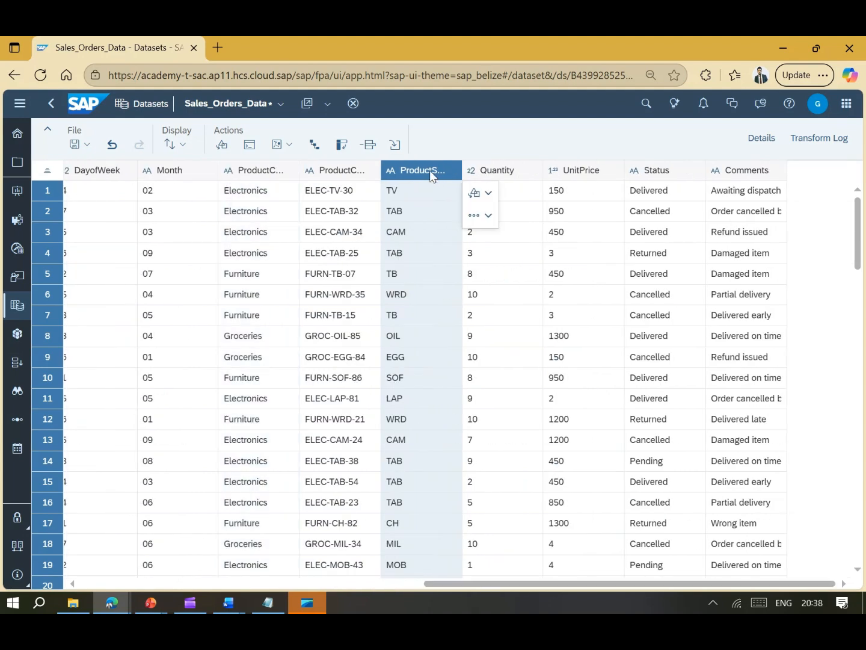
left_click(342, 146)
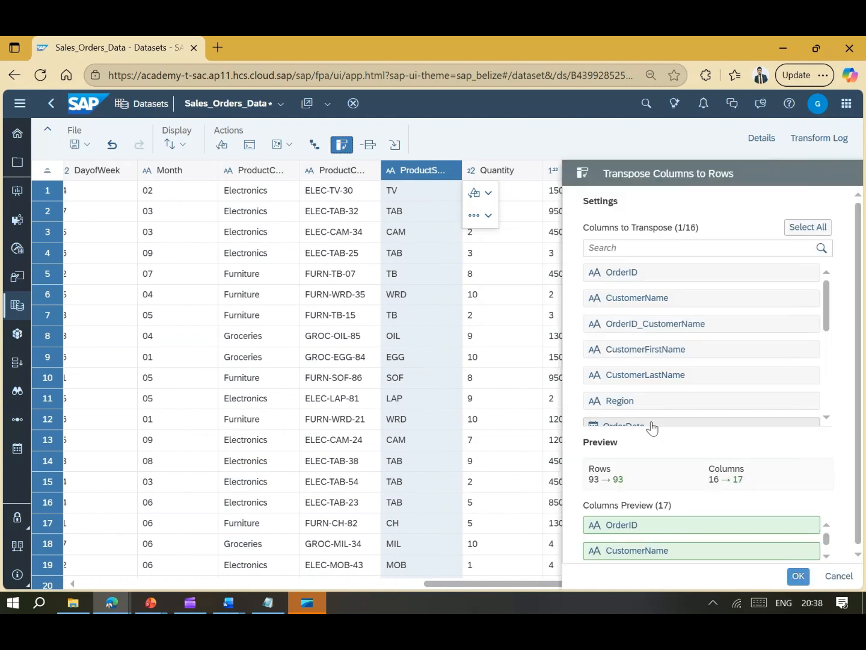
scroll(764, 522, "down", 3)
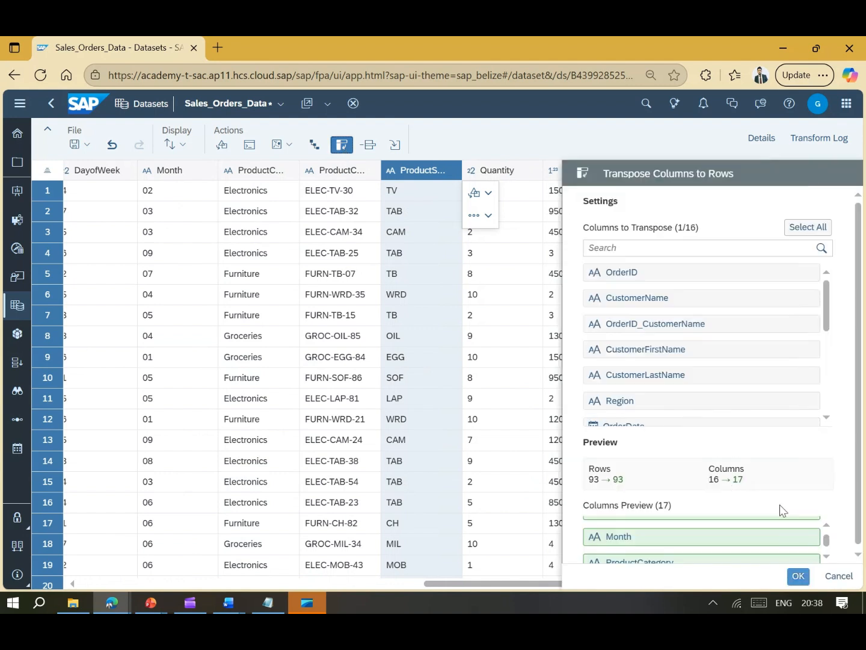
scroll(802, 542, "down", 5)
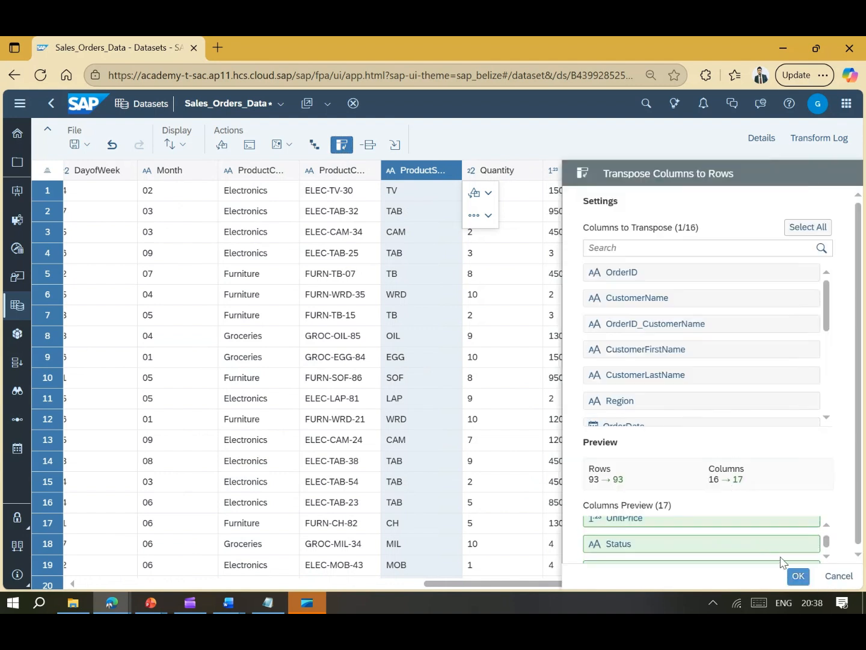
left_click(798, 576)
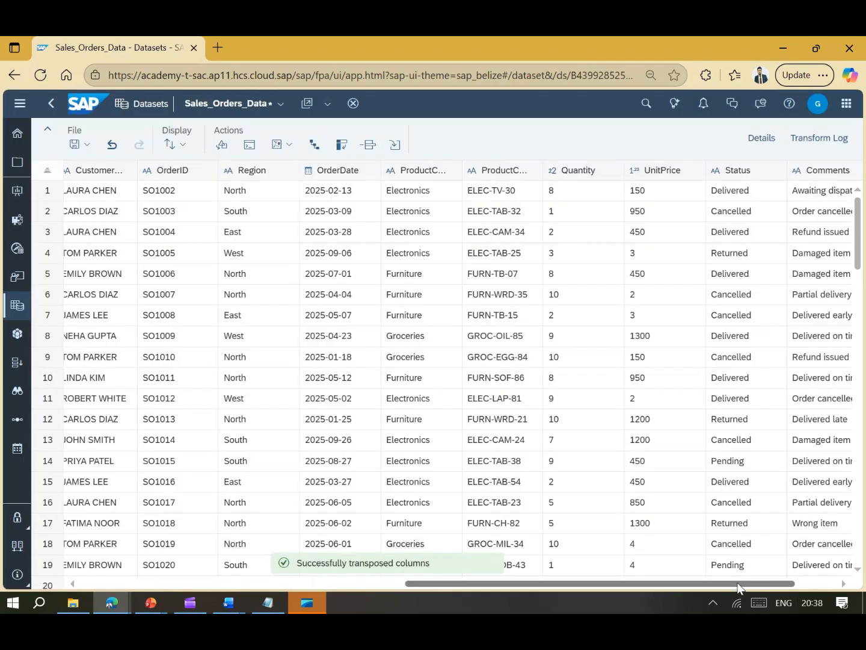
- Inspect the KEY/VALUE results such as TV and SOF, then undo the transpose
left_click_drag(739, 583, 414, 583)
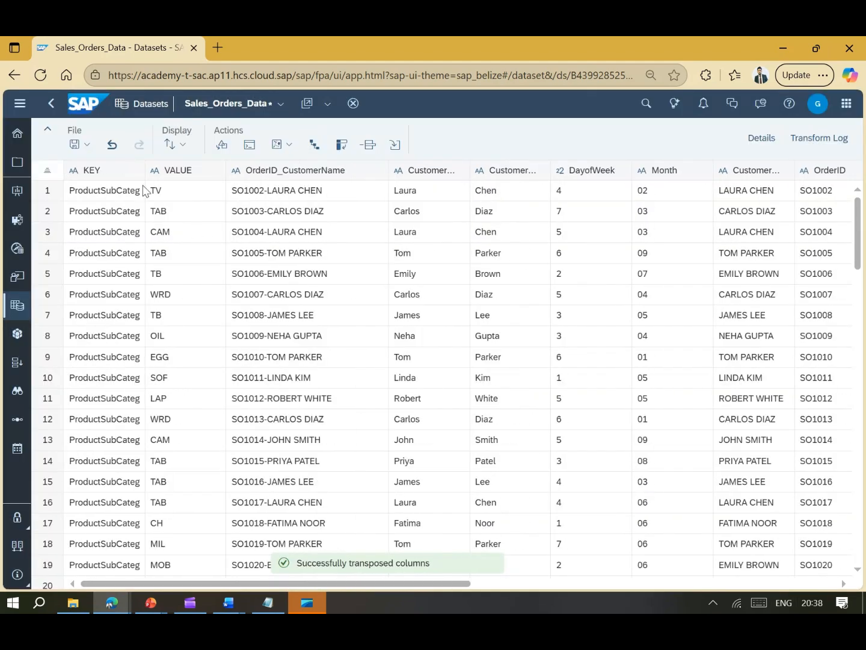
left_click_drag(144, 173, 180, 173)
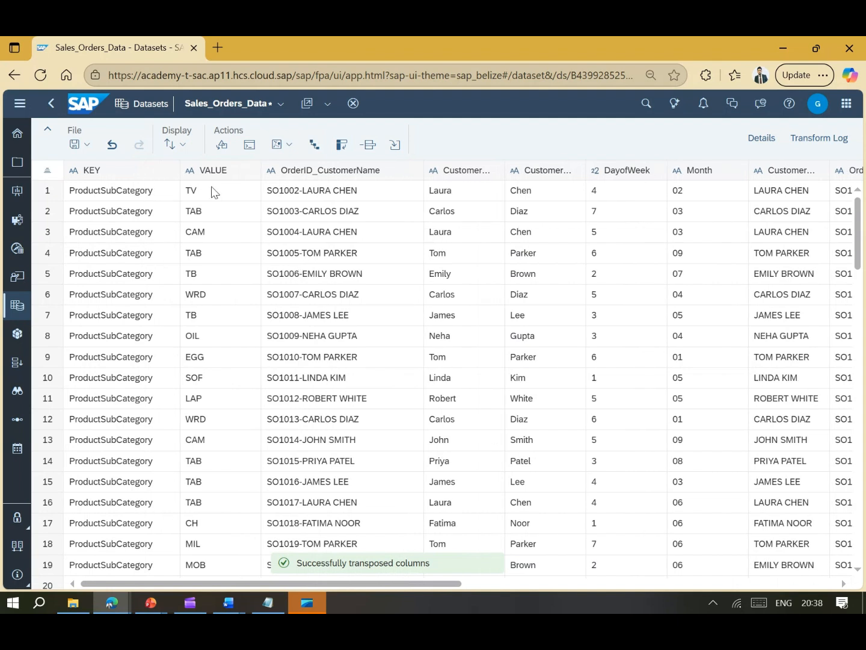
left_click(199, 192)
left_click(218, 377)
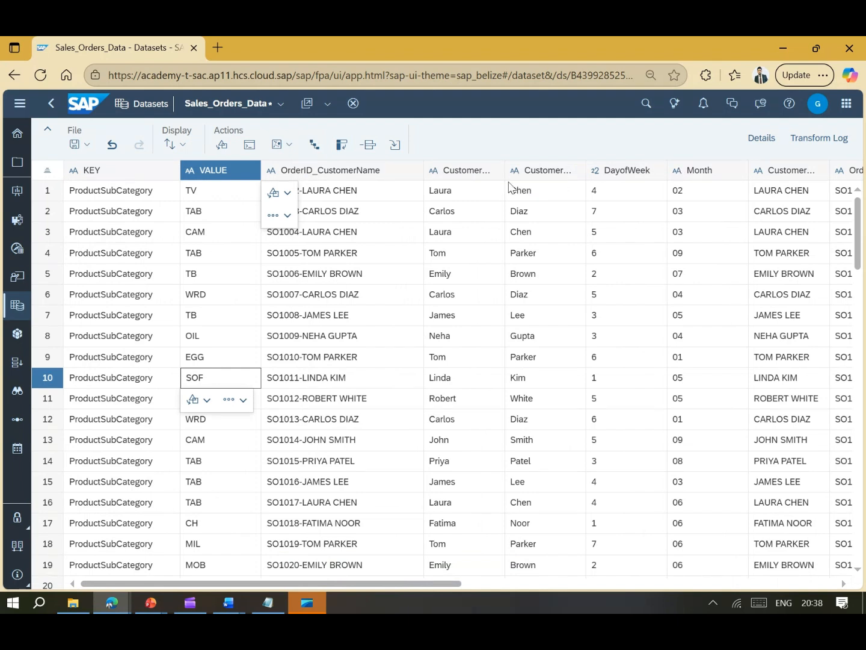
left_click_drag(431, 584, 825, 571)
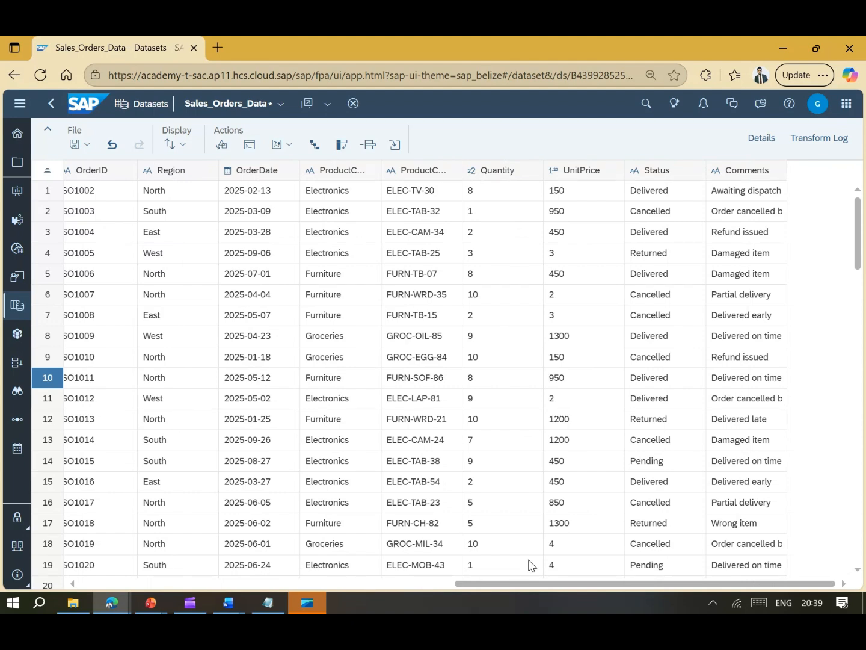
left_click_drag(531, 582, 77, 583)
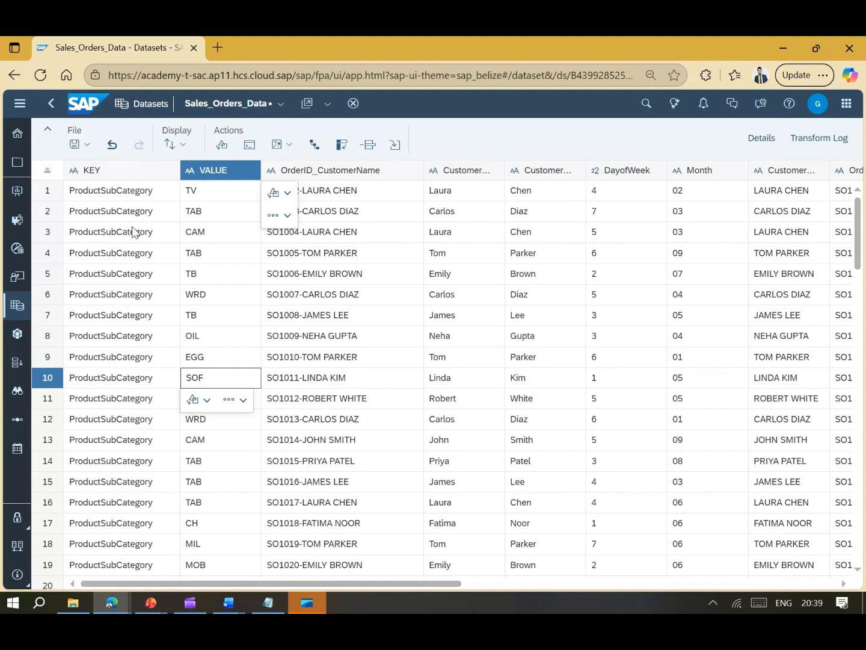
left_click(109, 146)
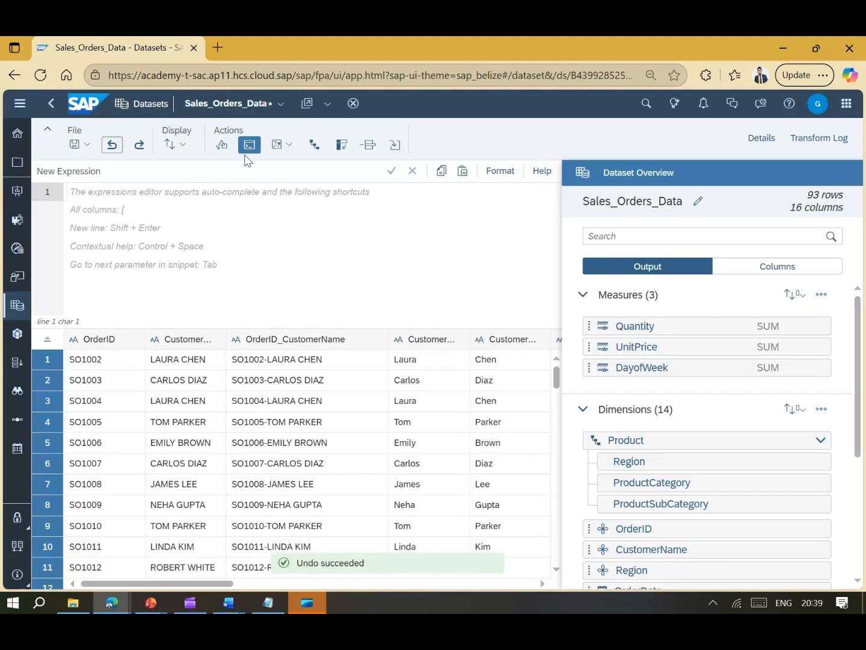
- Close the expression editor, remove duplicated rows, and show the Transform Log
left_click(249, 146)
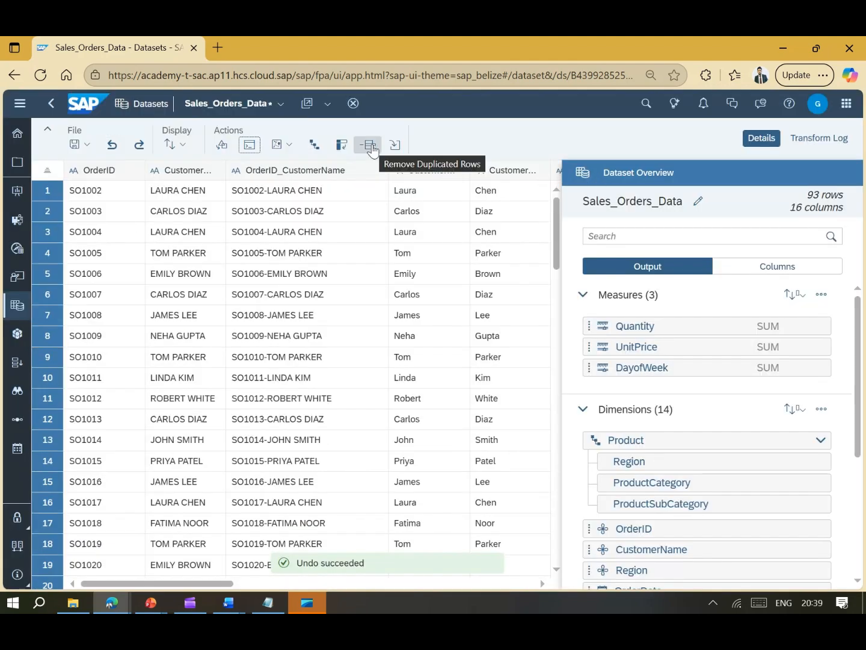
left_click(371, 145)
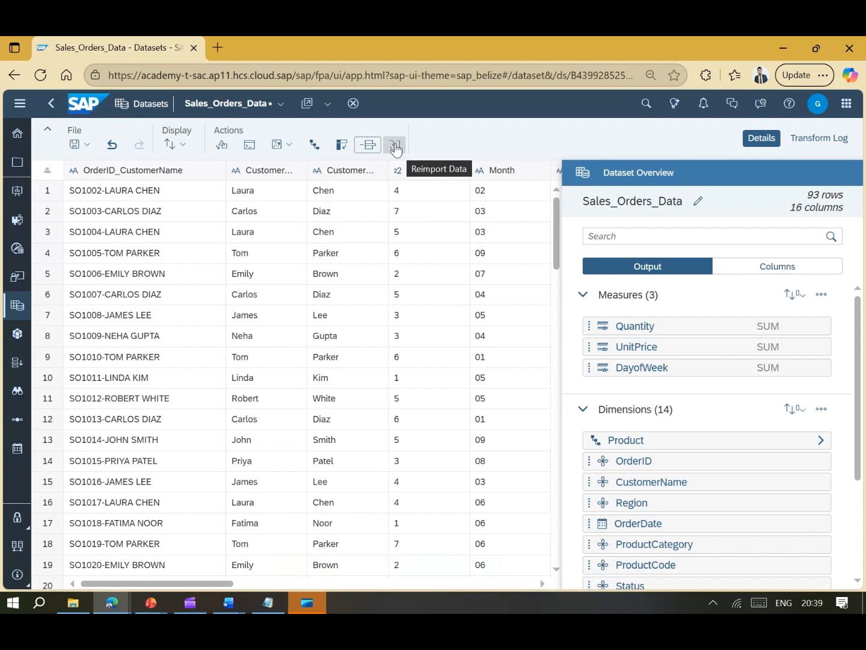
left_click(806, 143)
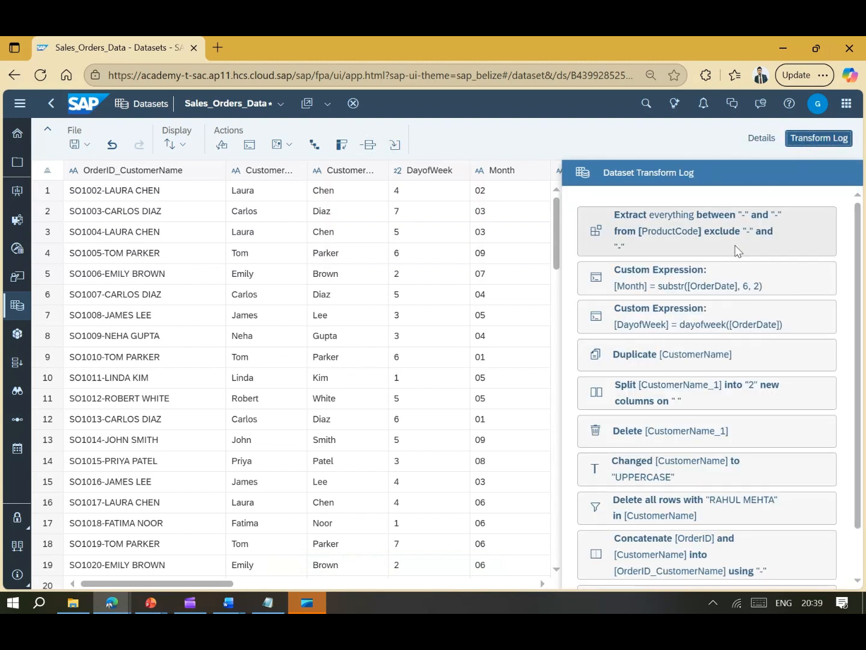
- Scroll through the Dataset Transform Log to review the applied transforms
scroll(739, 251, "down", 2)
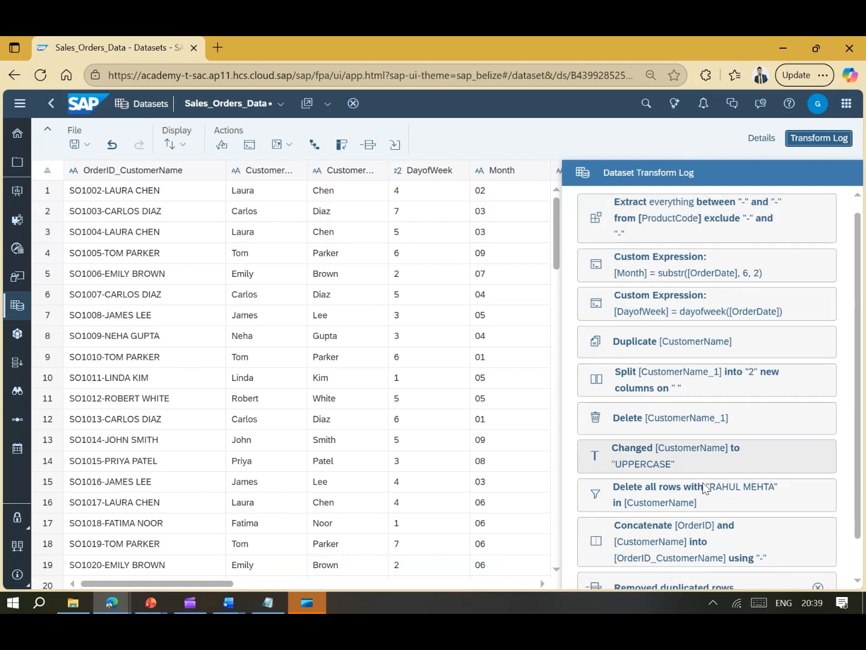
scroll(708, 489, "up", 2)
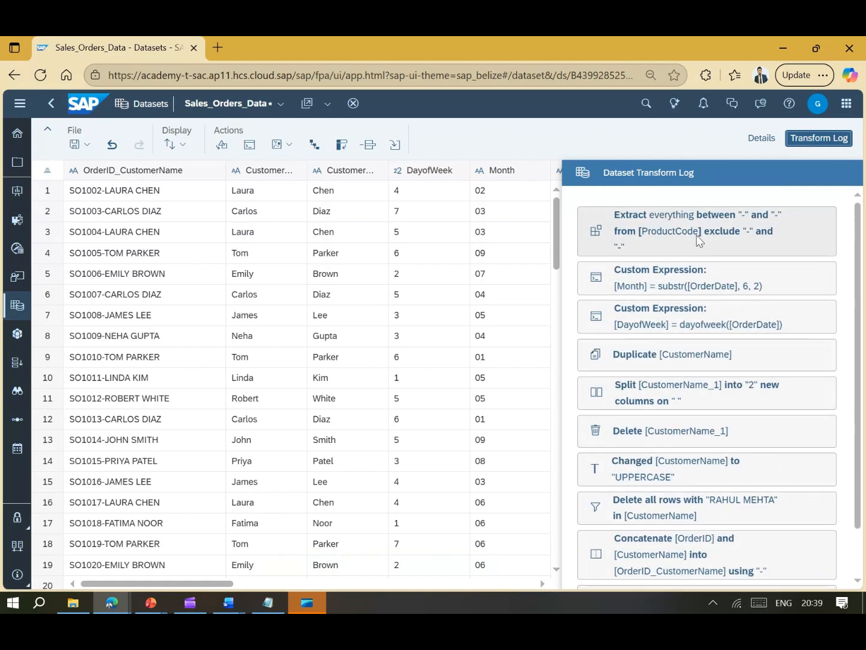
scroll(801, 423, "down", 3)
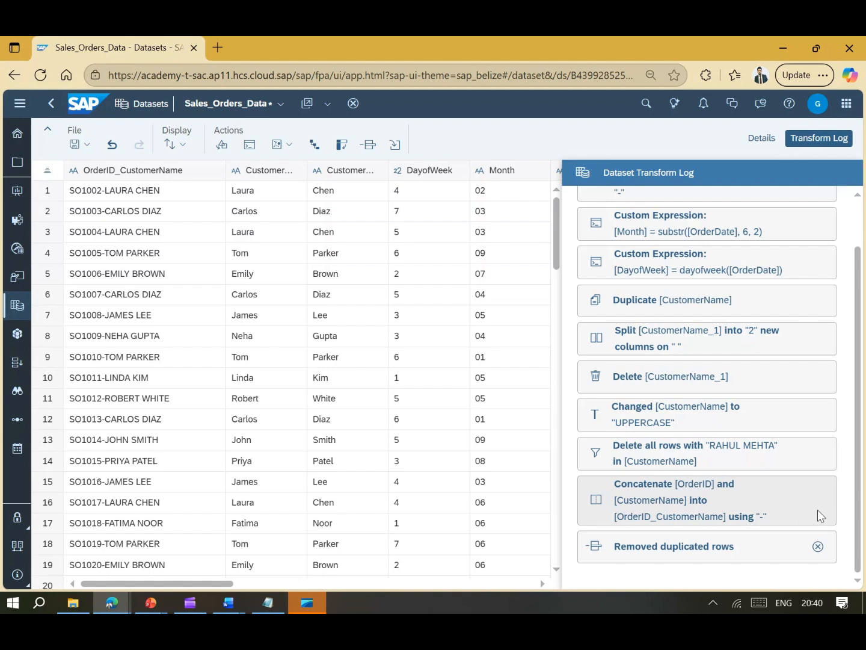
scroll(782, 410, "up", 1)
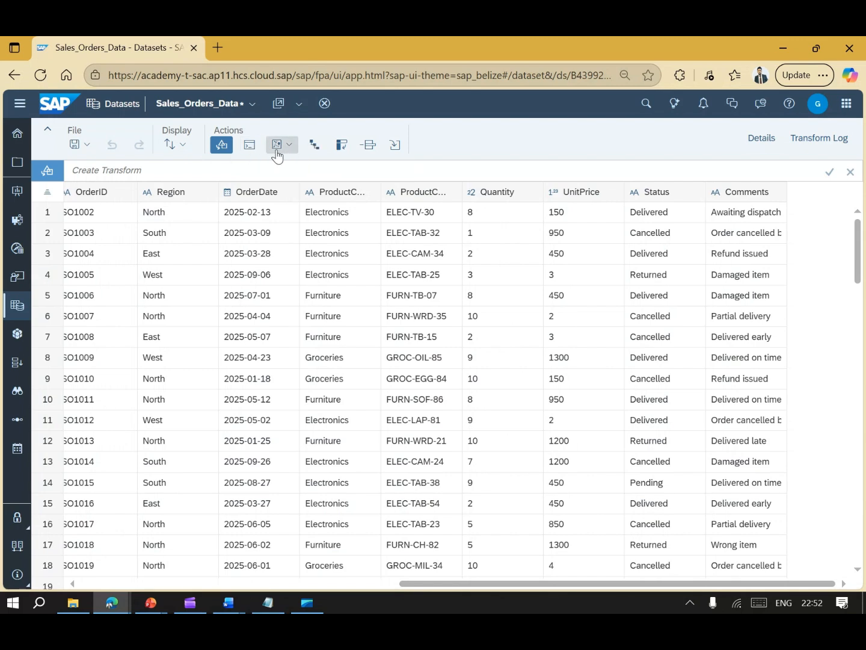
- Create the Total Amount column as [UnitPrice]*[Quantity] and close the expression help panel
left_click(249, 144)
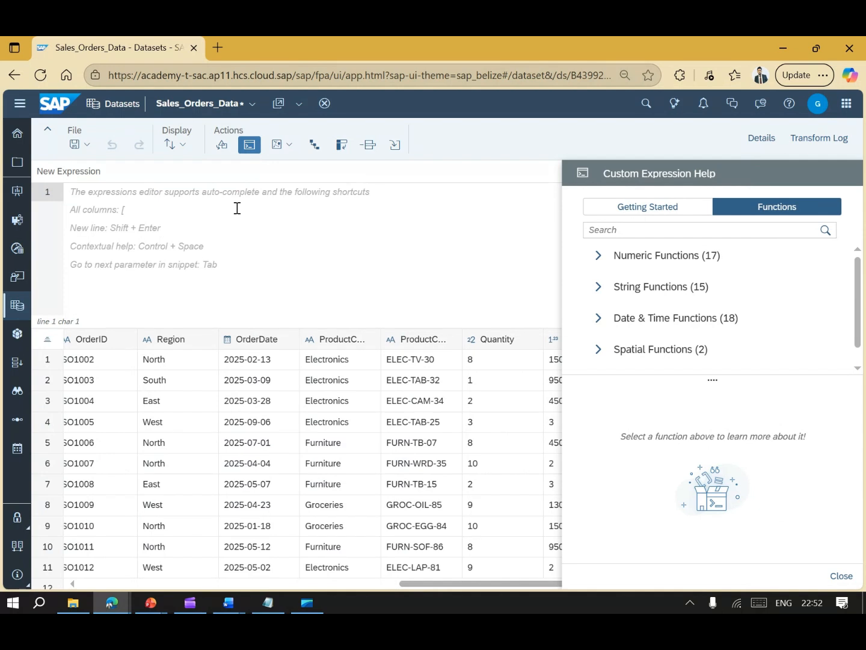
type("[")
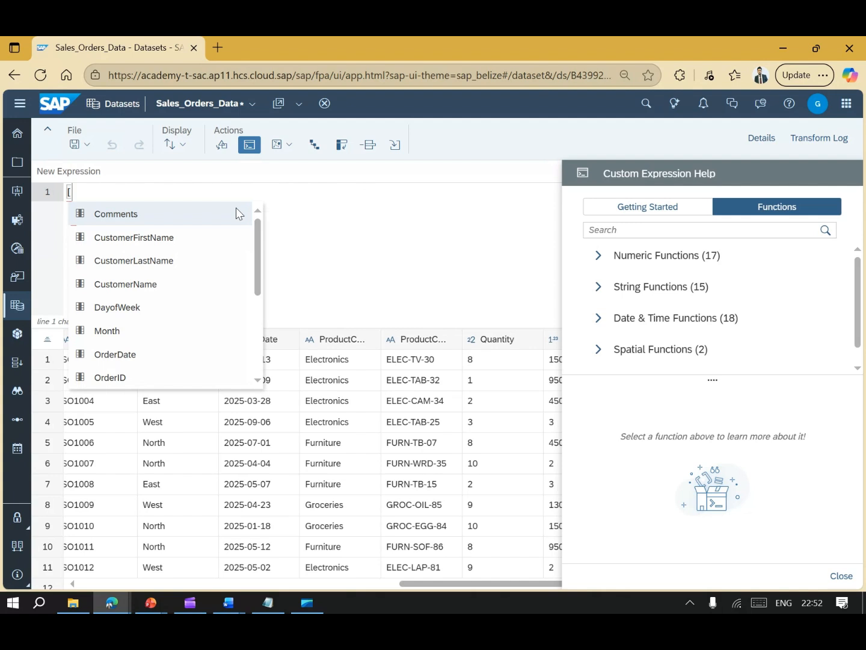
type("Total Amount")
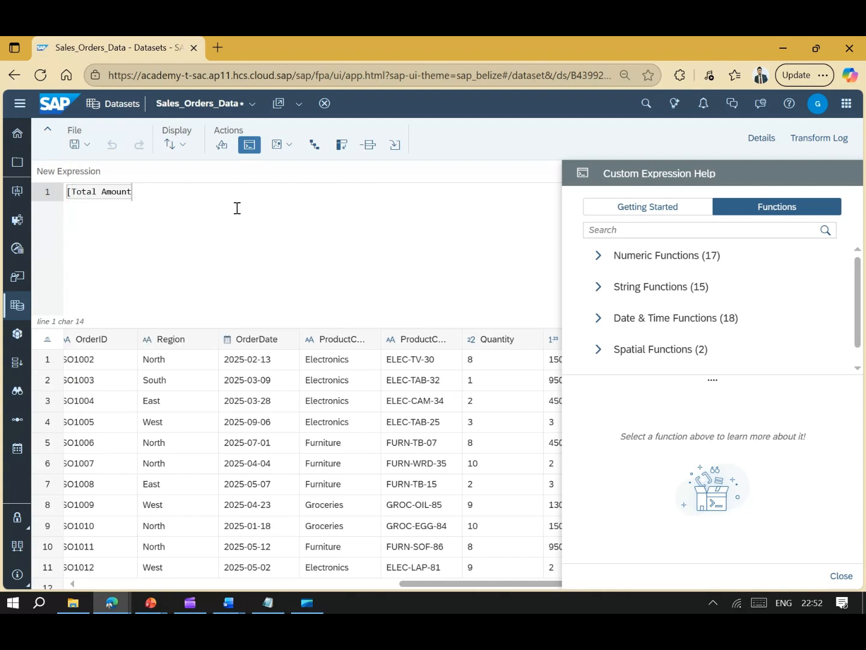
type("] = [")
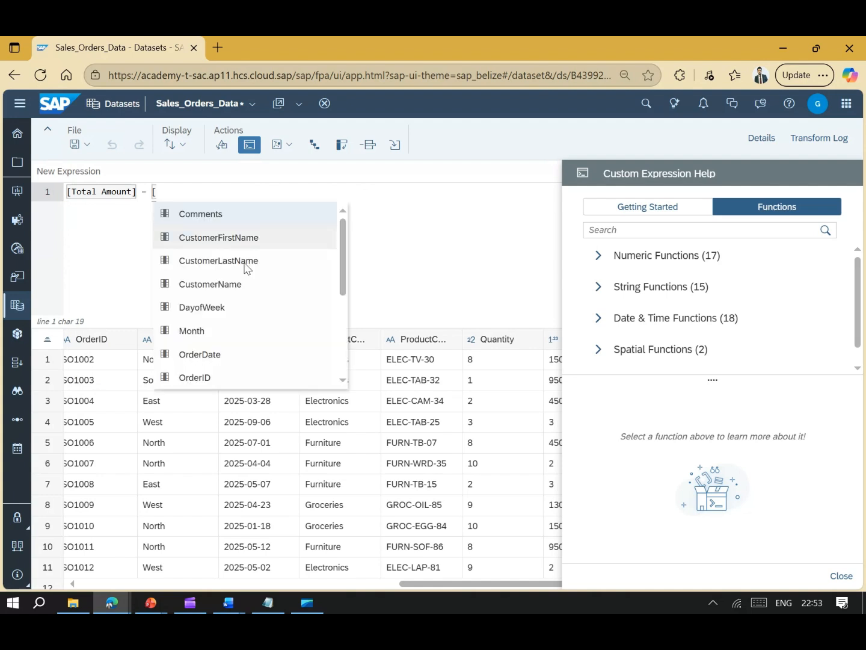
scroll(245, 265, "down", 3)
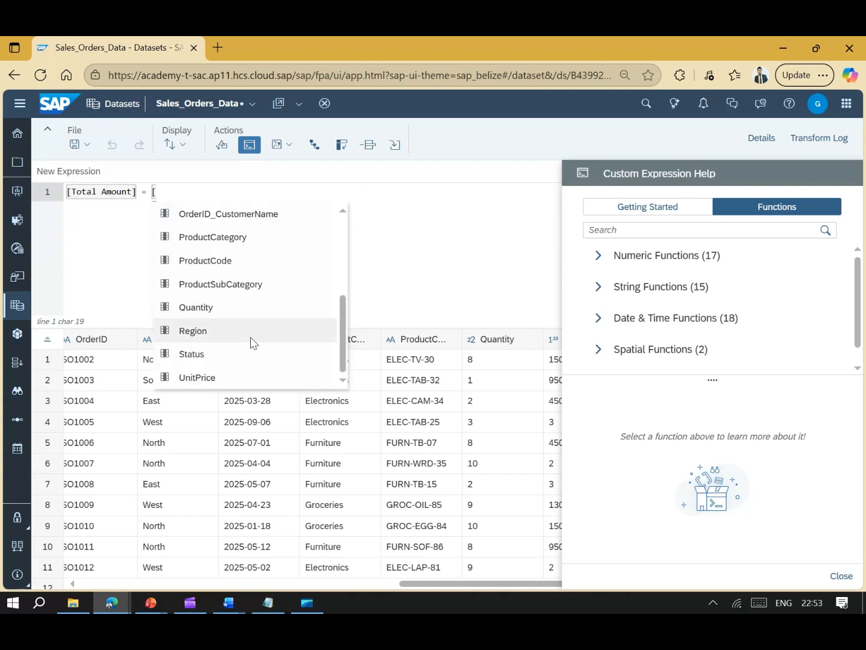
left_click(236, 376)
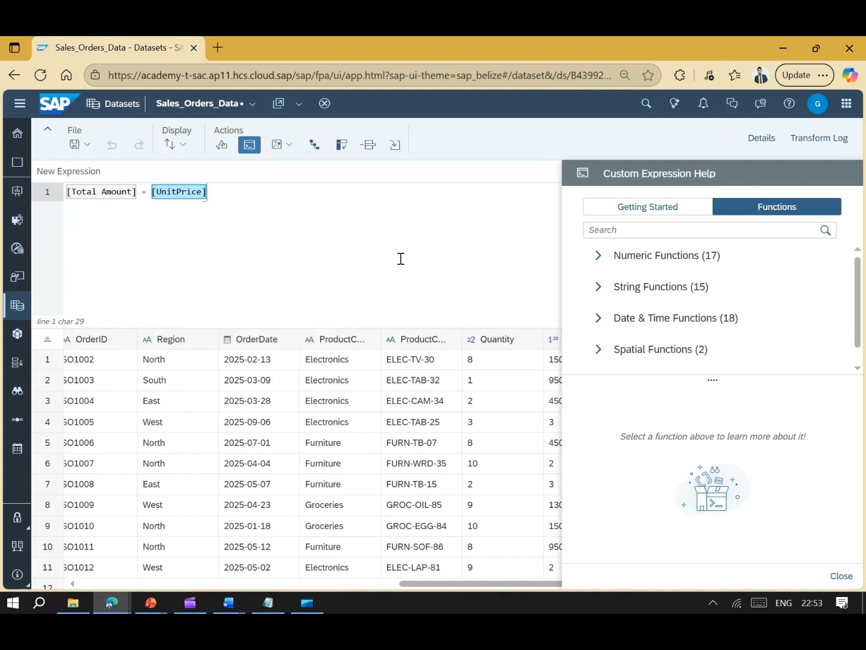
type("*[")
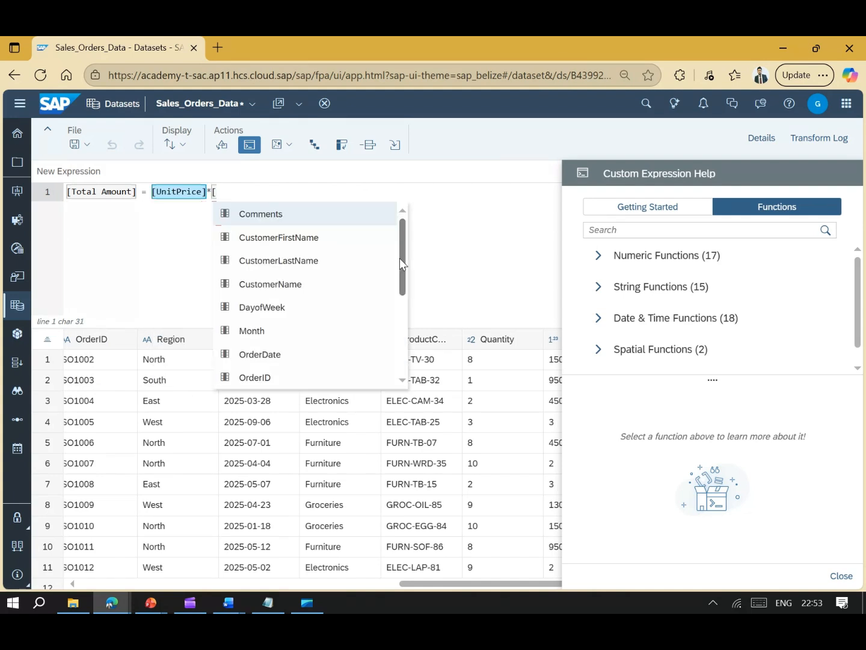
scroll(400, 258, "down", 3)
scroll(303, 328, "up", 2)
scroll(304, 328, "down", 1)
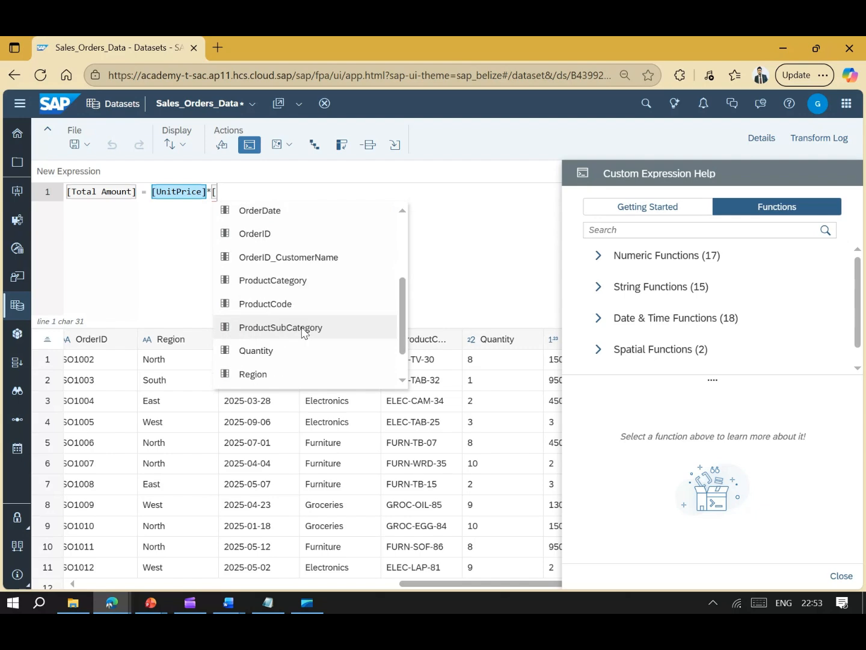
left_click(292, 350)
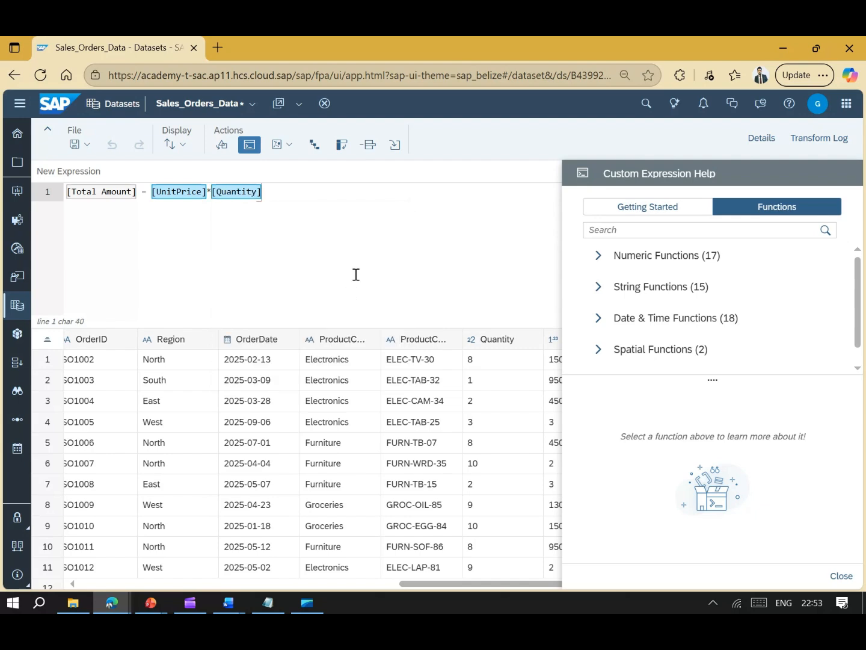
key("Return")
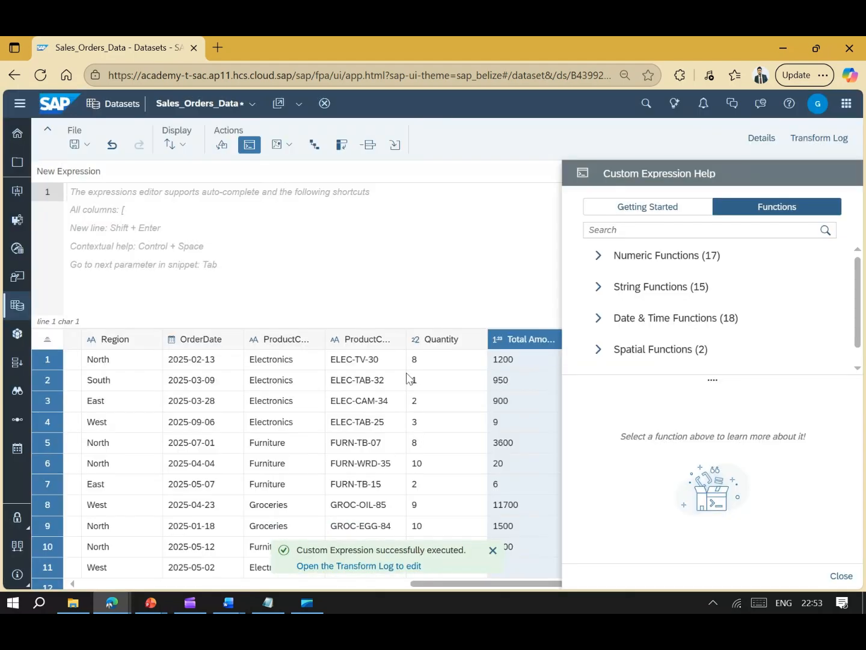
left_click(763, 138)
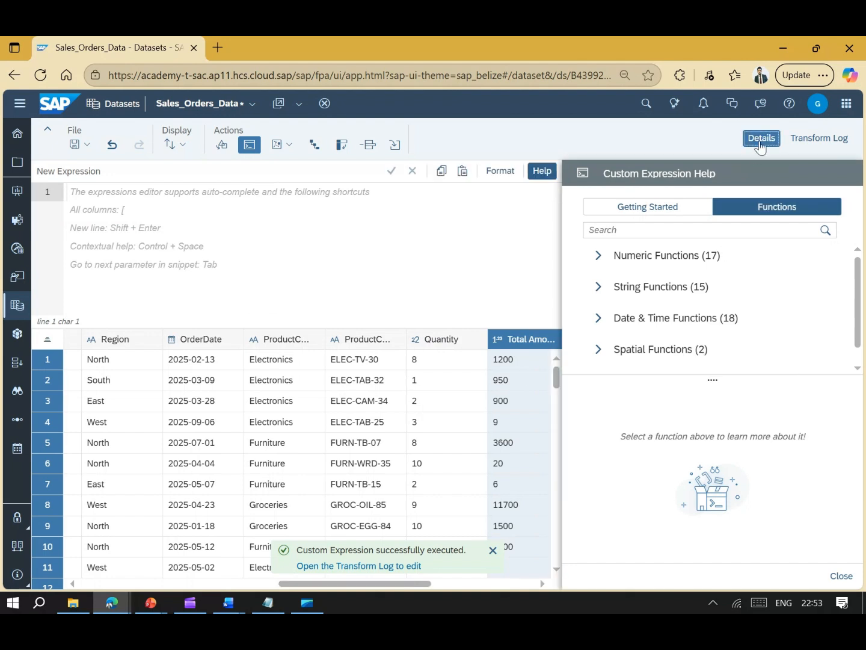
left_click(842, 577)
- Check the dataset's measures in Details, then save Sales_Orders_Data
left_click(629, 368)
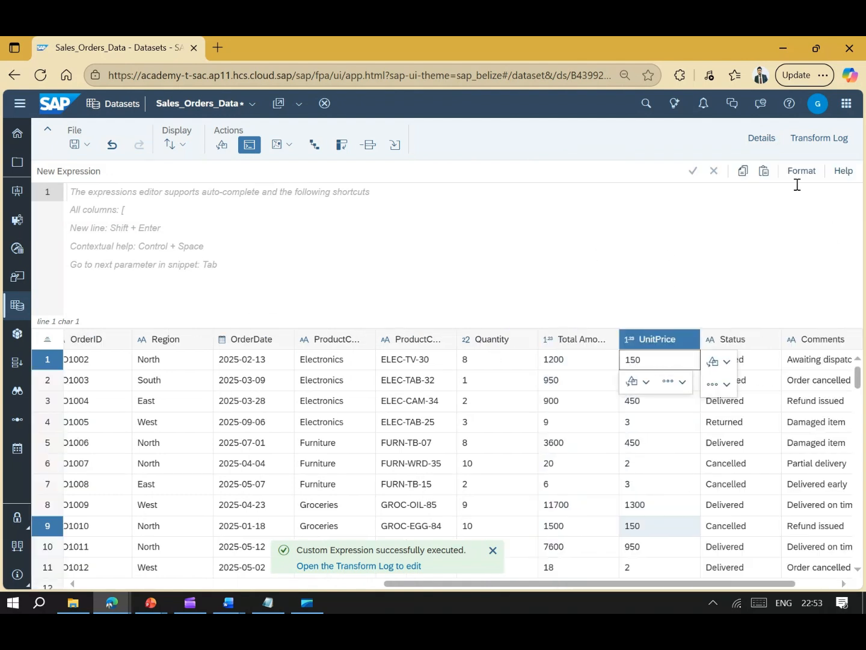
left_click(762, 138)
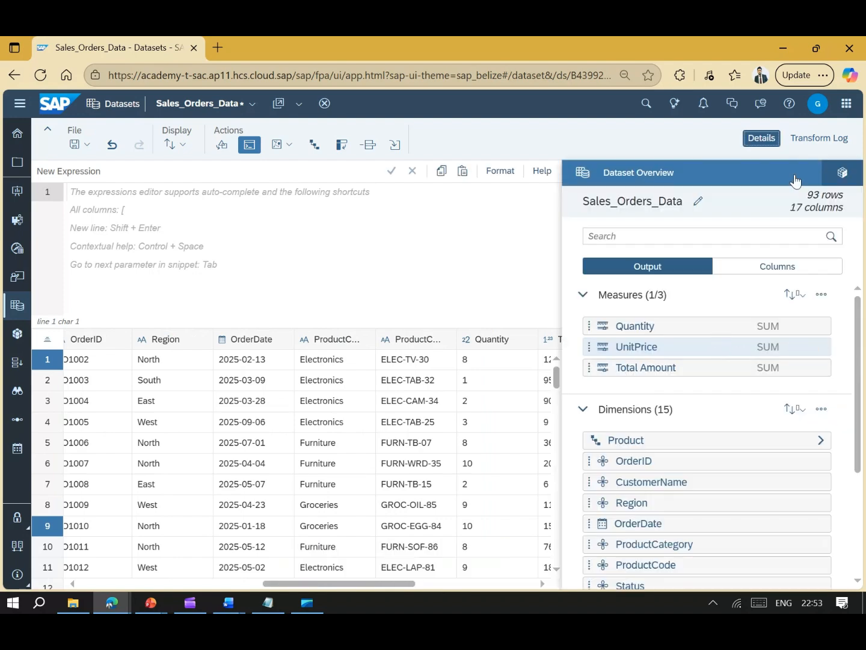
left_click(770, 143)
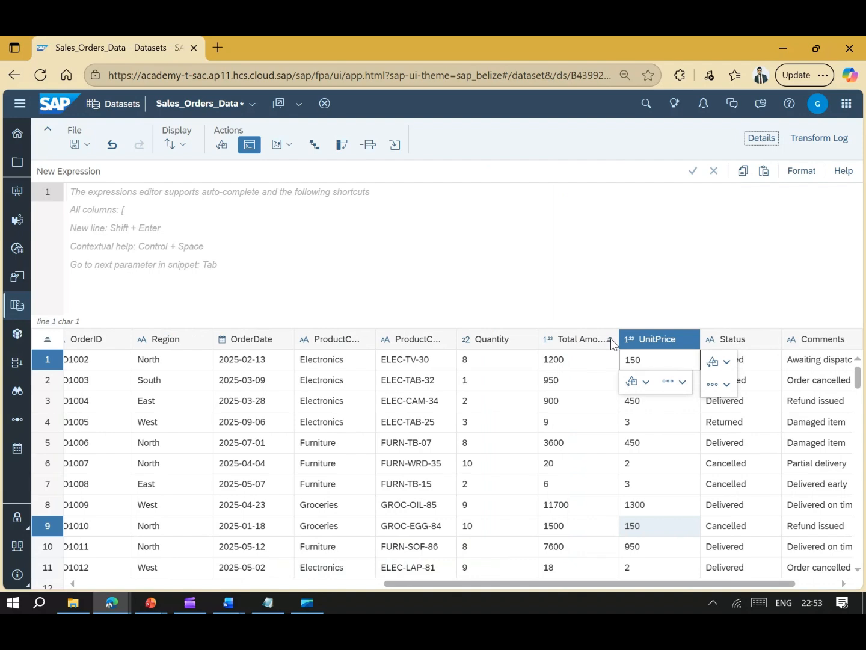
left_click_drag(572, 582, 549, 593)
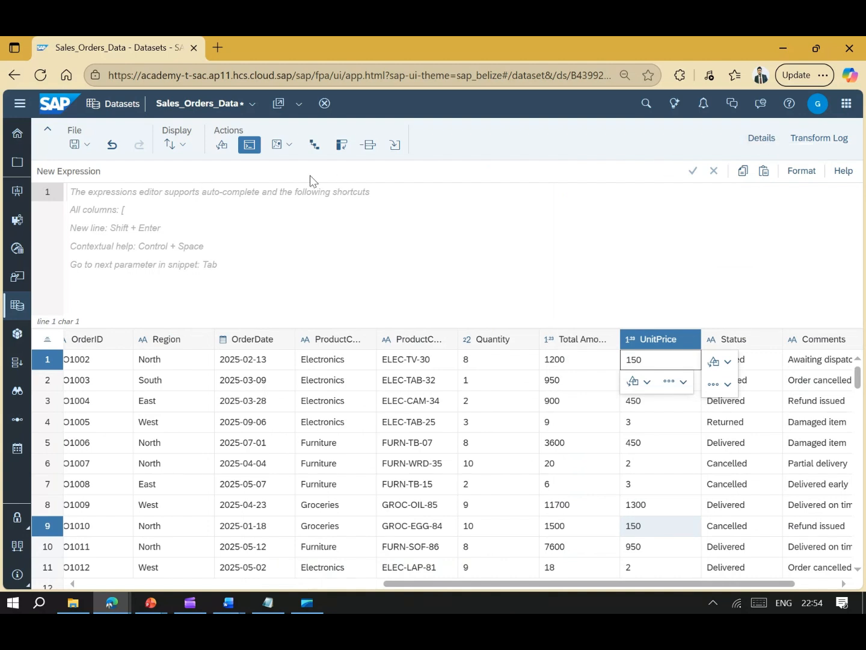
left_click(85, 145)
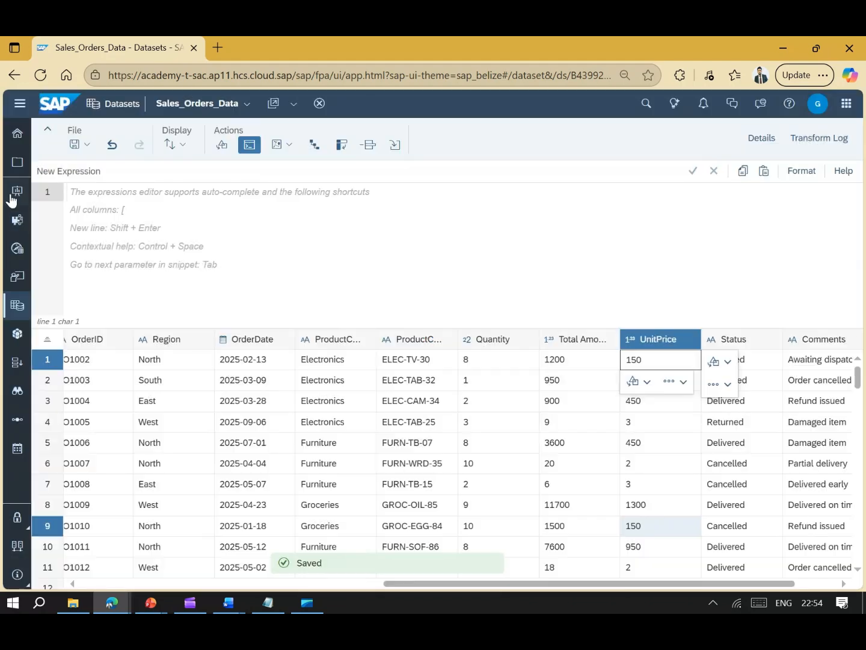
- Create a new responsive story from the Stories start page, opening on Page_1
left_click(16, 192)
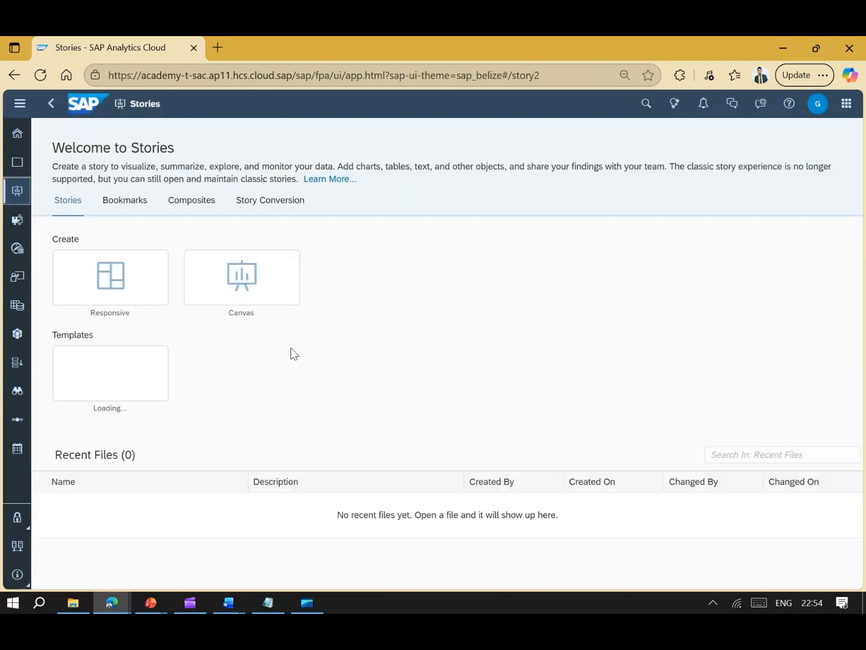
left_click(138, 290)
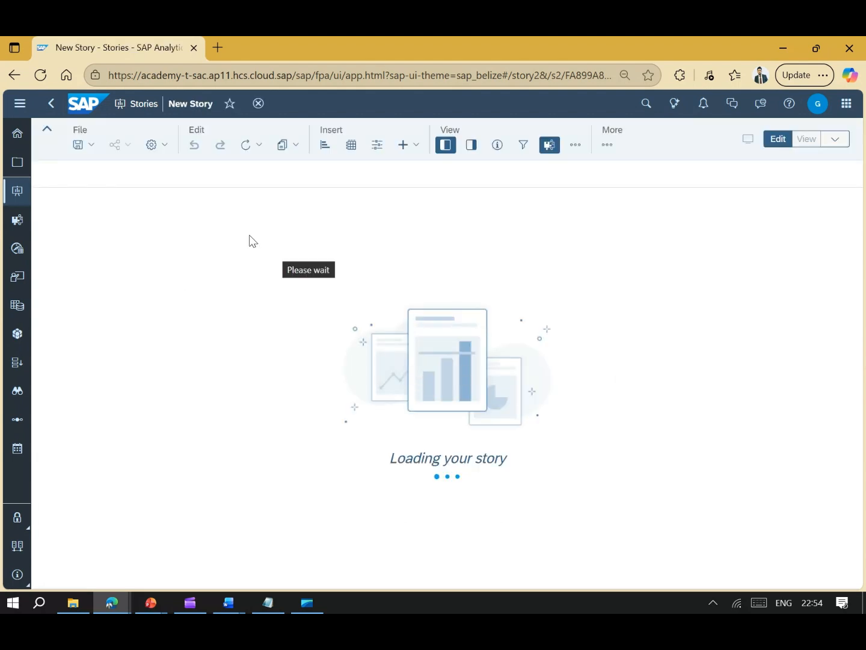
left_click(352, 148)
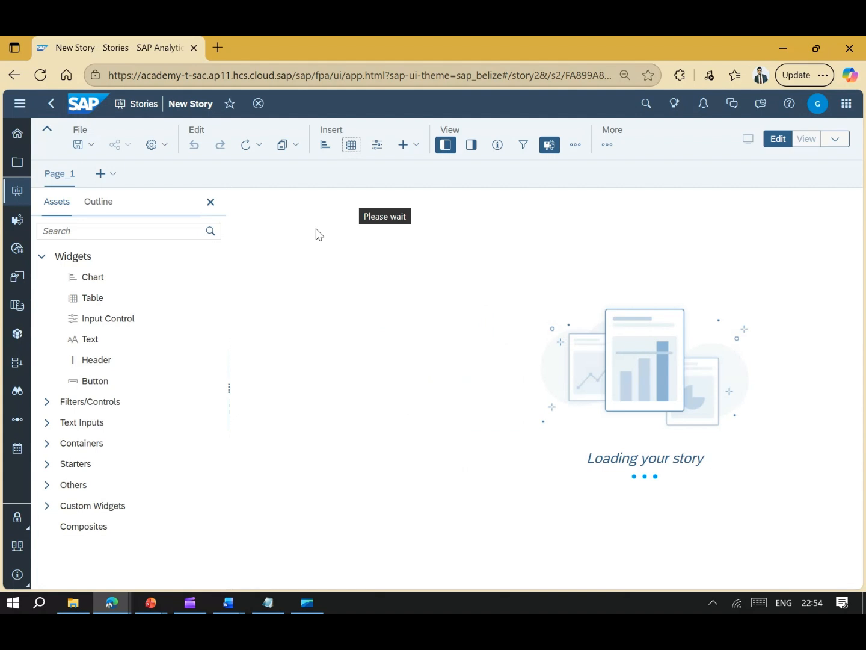
- Insert a Sales_Orders_Data table keeping the Quantity, UnitPrice and Total Amount measures
left_click(352, 148)
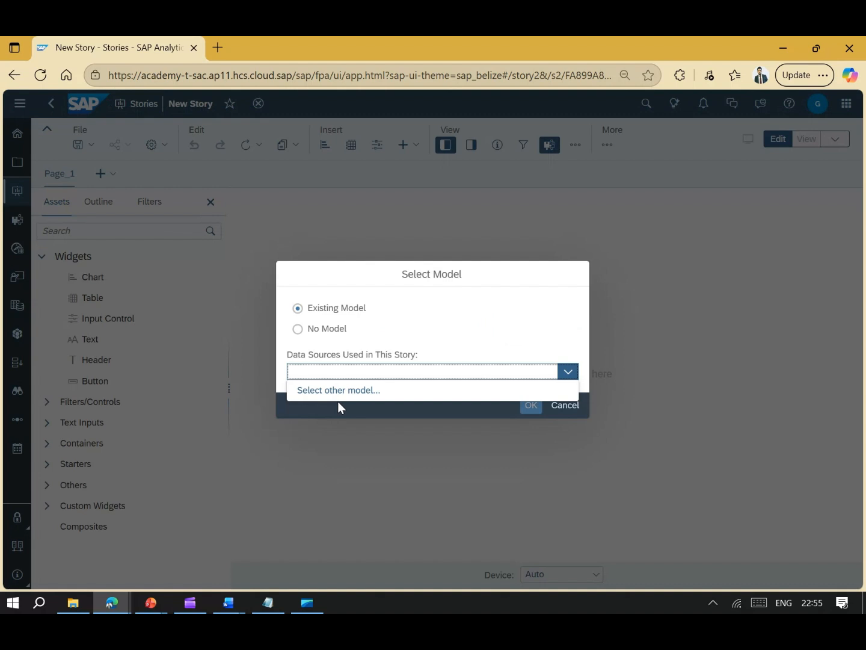
left_click(334, 391)
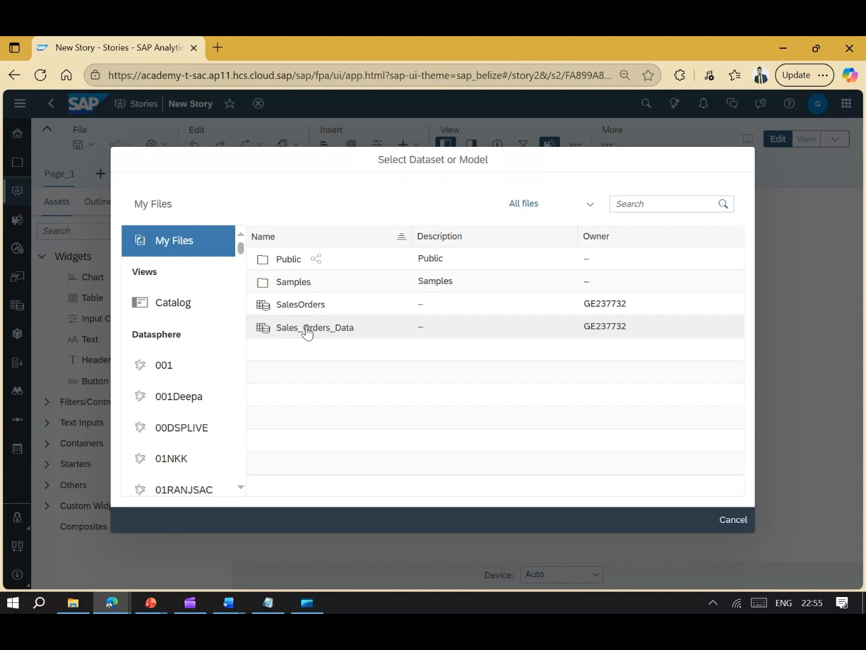
left_click(307, 332)
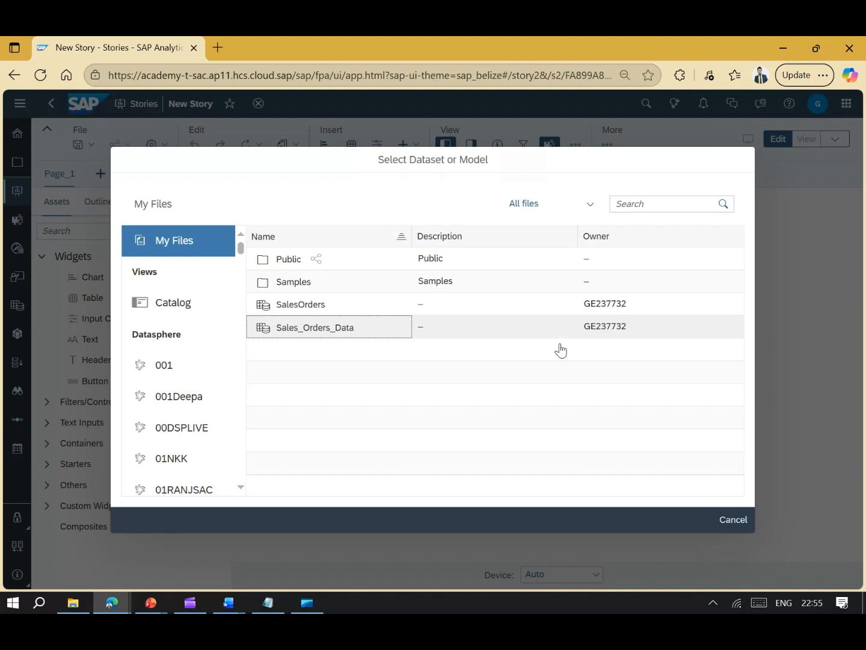
left_click(345, 333)
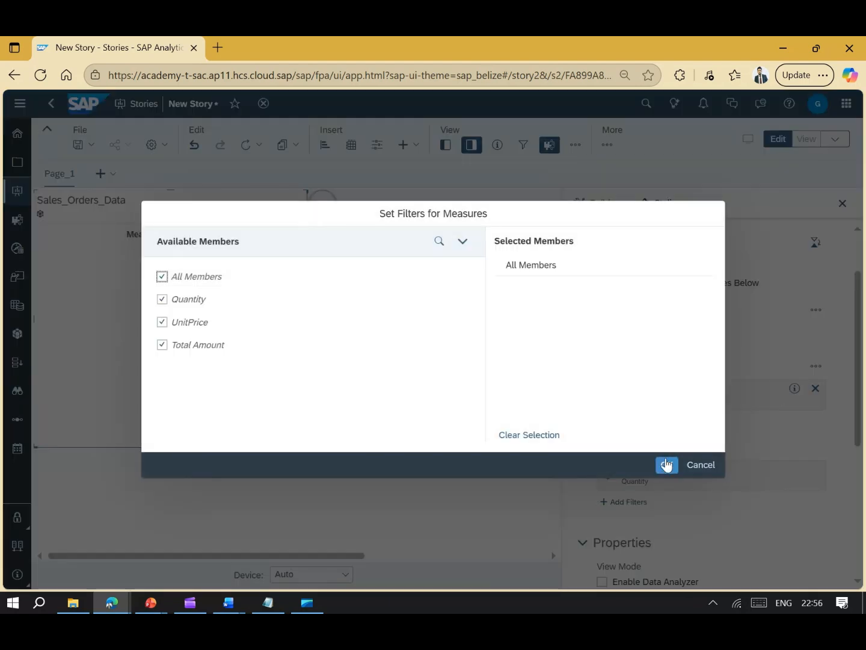
left_click(667, 464)
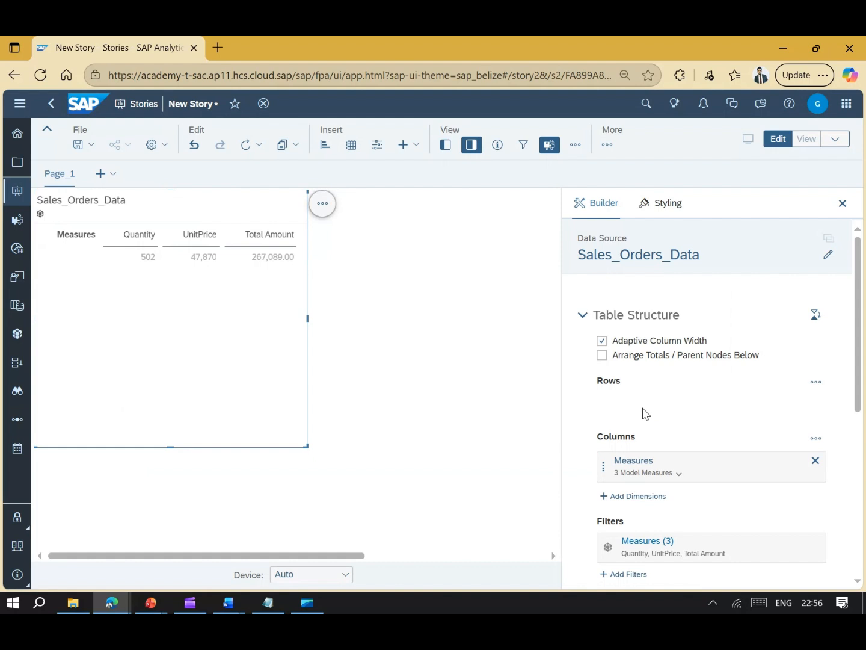
- Add the Product dimension to the table rows and enlarge the table
left_click(645, 414)
left_click(633, 486)
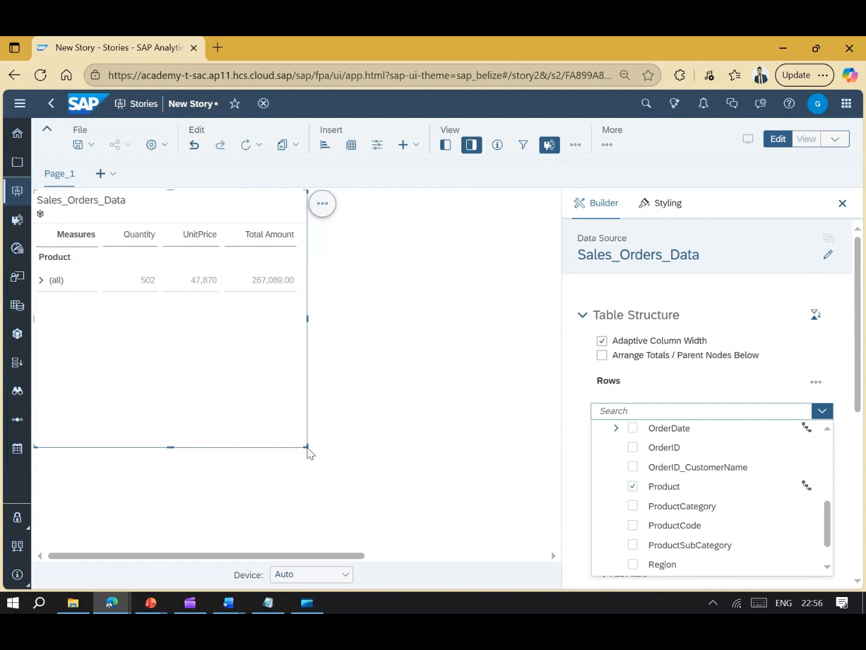
left_click(388, 431)
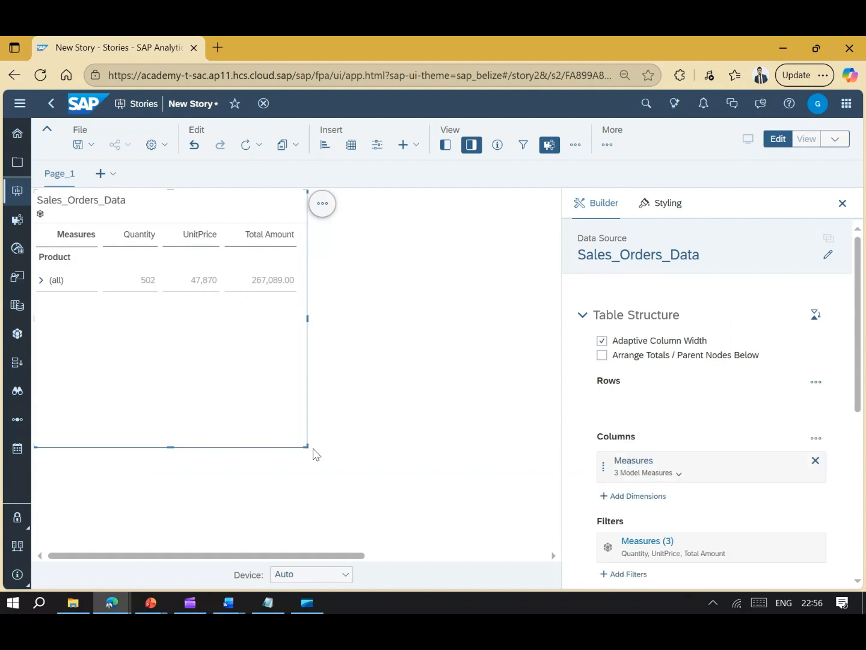
left_click_drag(307, 448, 442, 455)
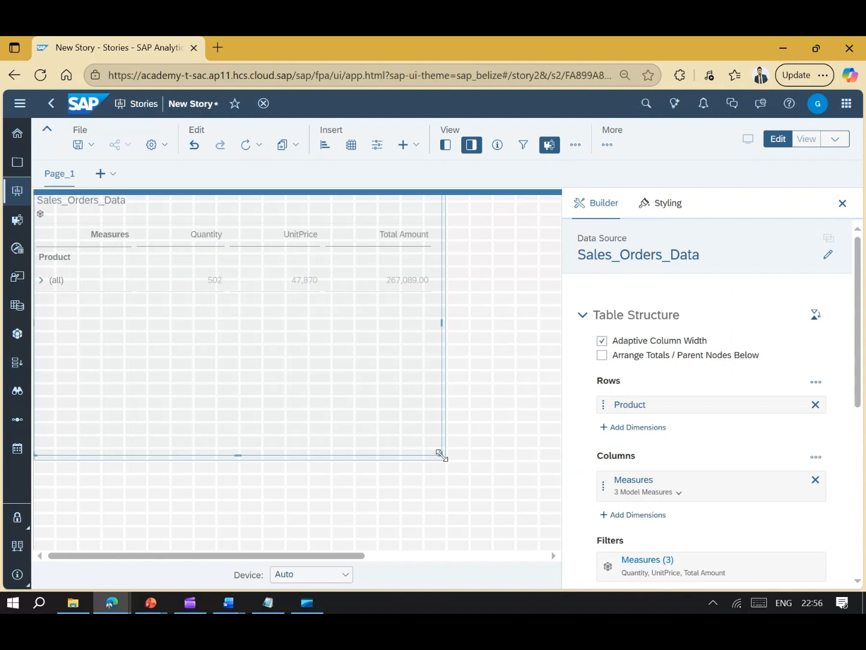
left_click(472, 145)
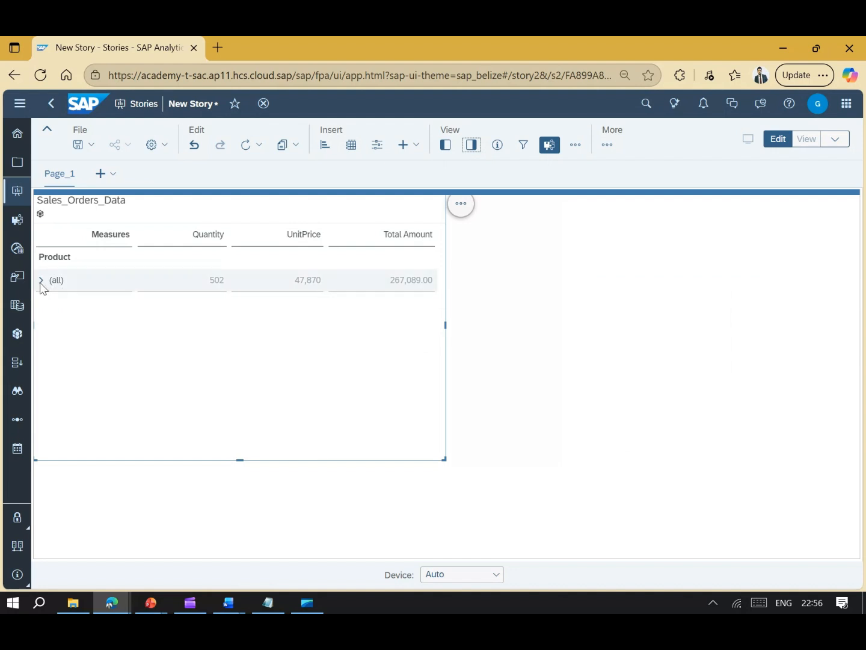
- Drill the Product hierarchy through (all), East and Electronics, then widen the table
left_click(41, 281)
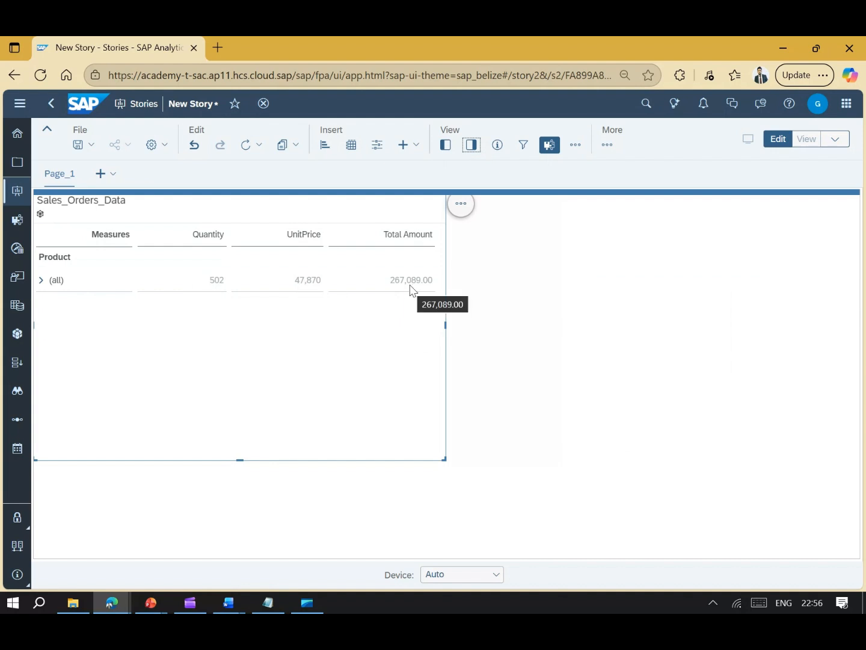
left_click(41, 284)
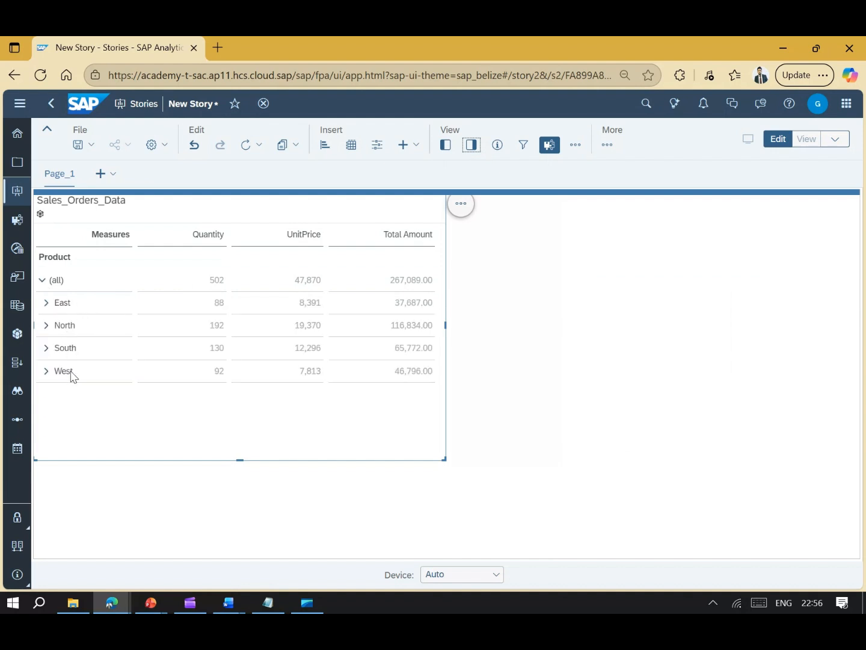
left_click(45, 303)
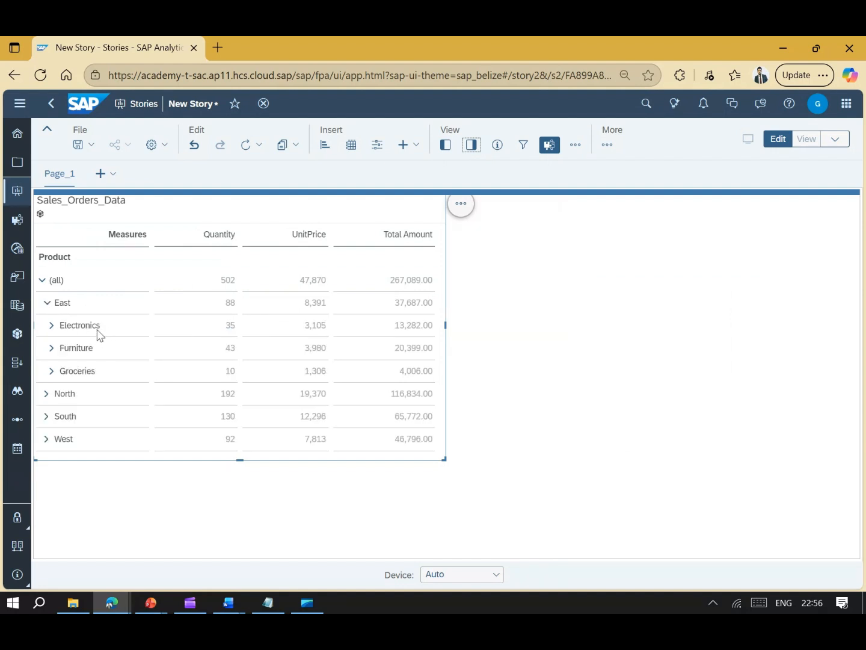
left_click(52, 326)
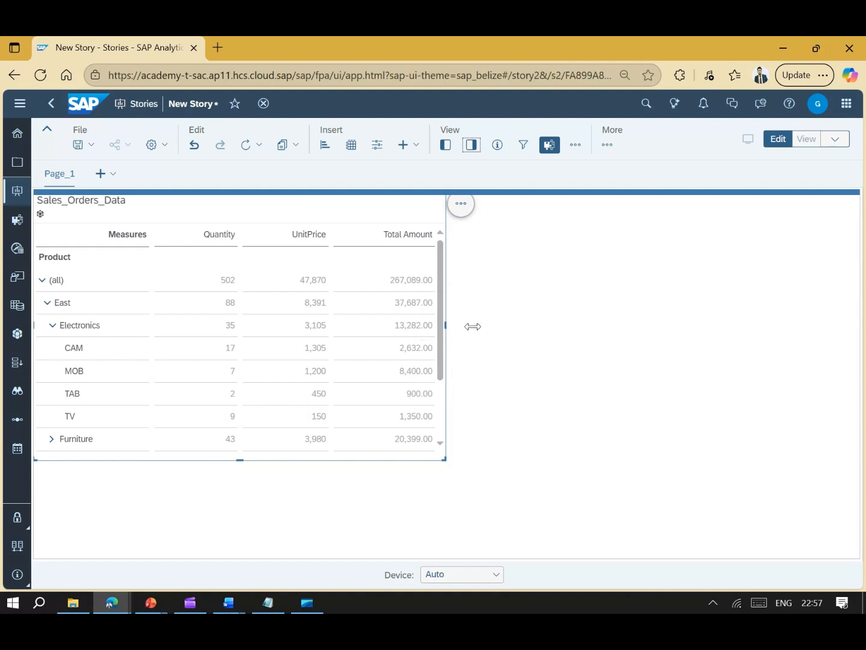
left_click_drag(473, 327, 484, 327)
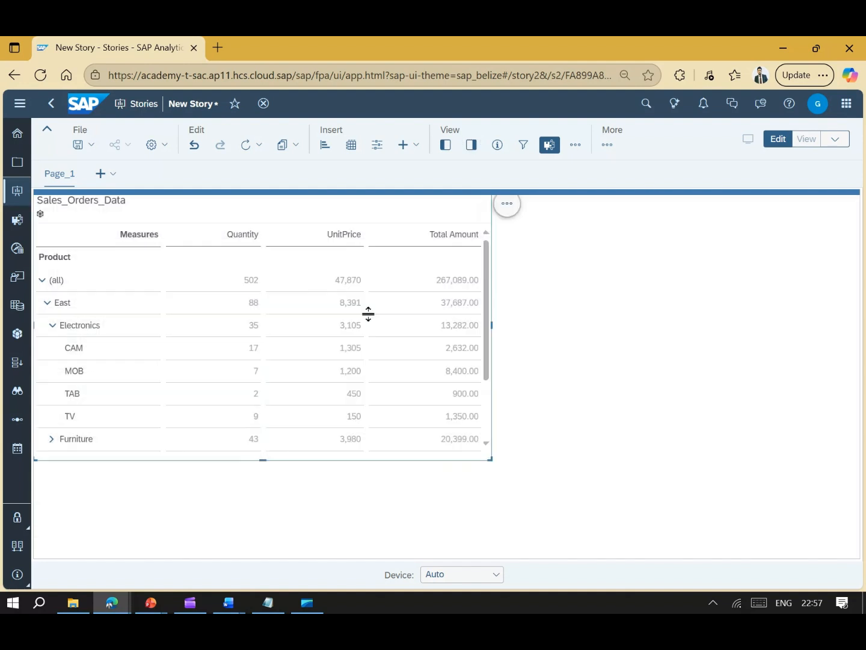
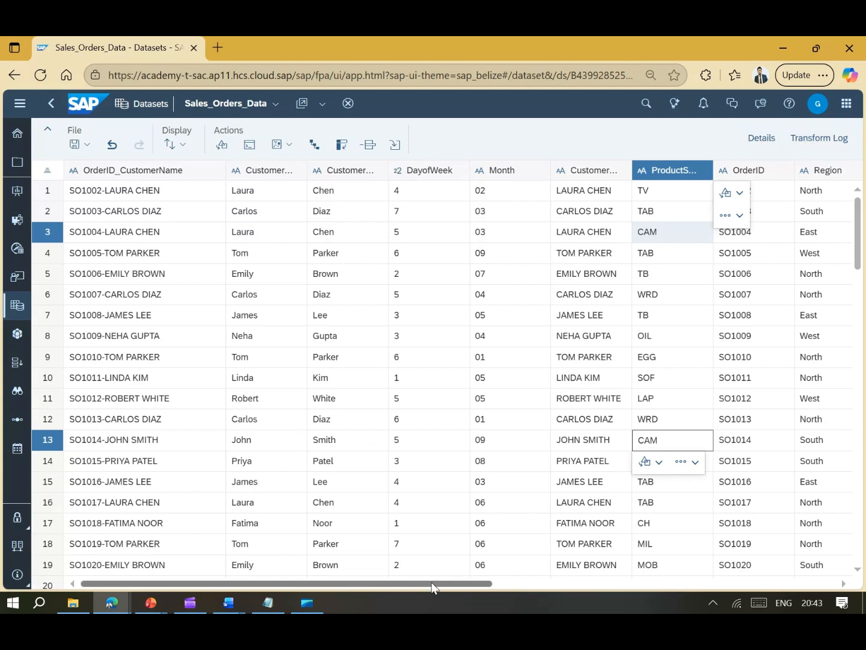
- Show the Sales_Orders_Data Details overview and scroll through its 93 rows × 16 columns listing
left_click_drag(432, 584, 770, 583)
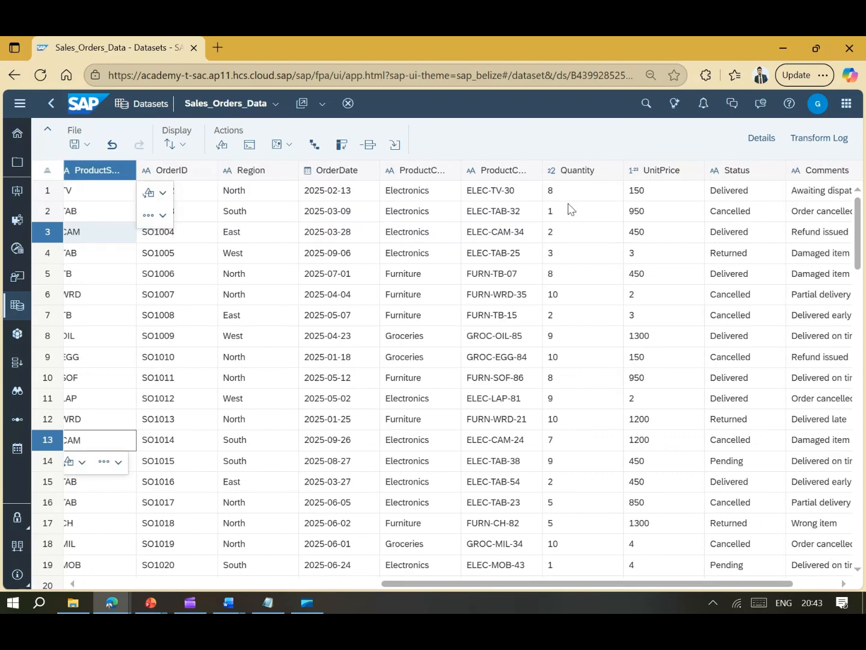
left_click(762, 140)
scroll(780, 370, "down", 5)
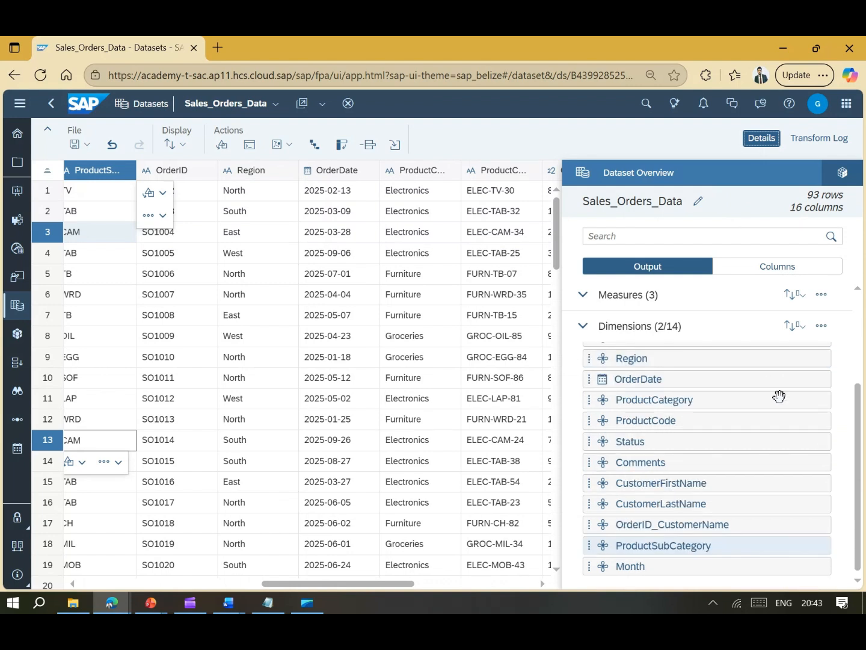
scroll(778, 397, "down", 1)
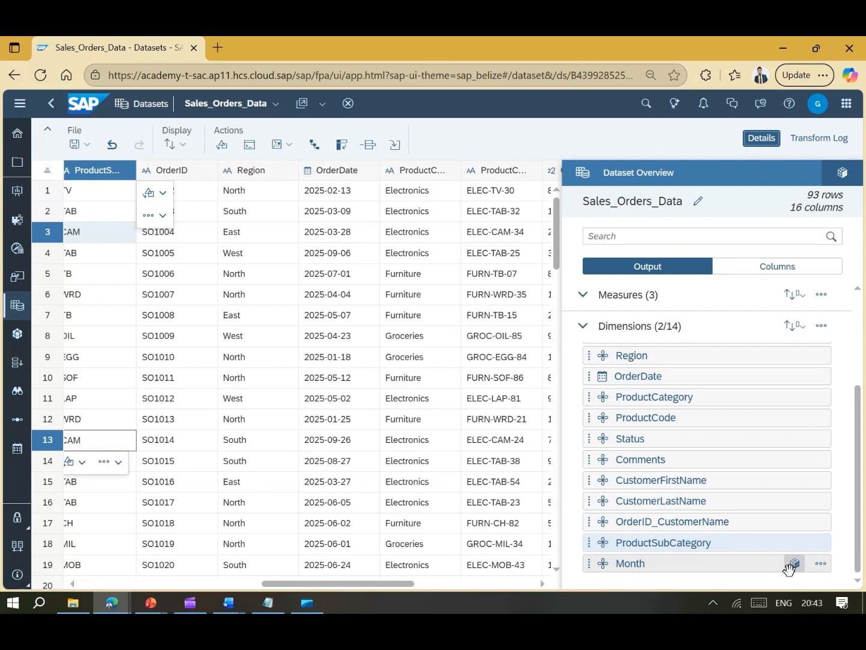
- Review the options menus for the Month dimension and Quantity measure without changing them
left_click(821, 563)
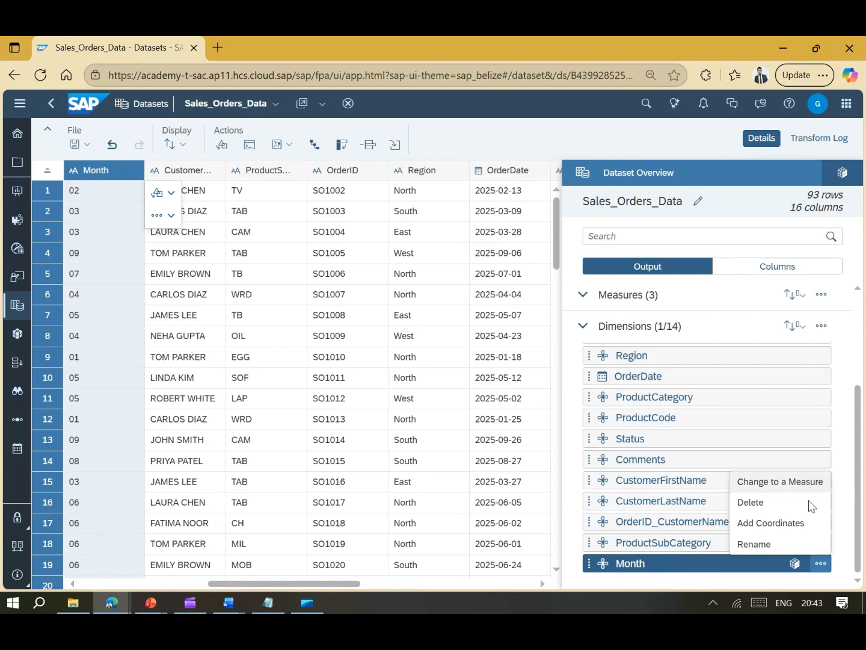
scroll(822, 415, "up", 3)
left_click(821, 326)
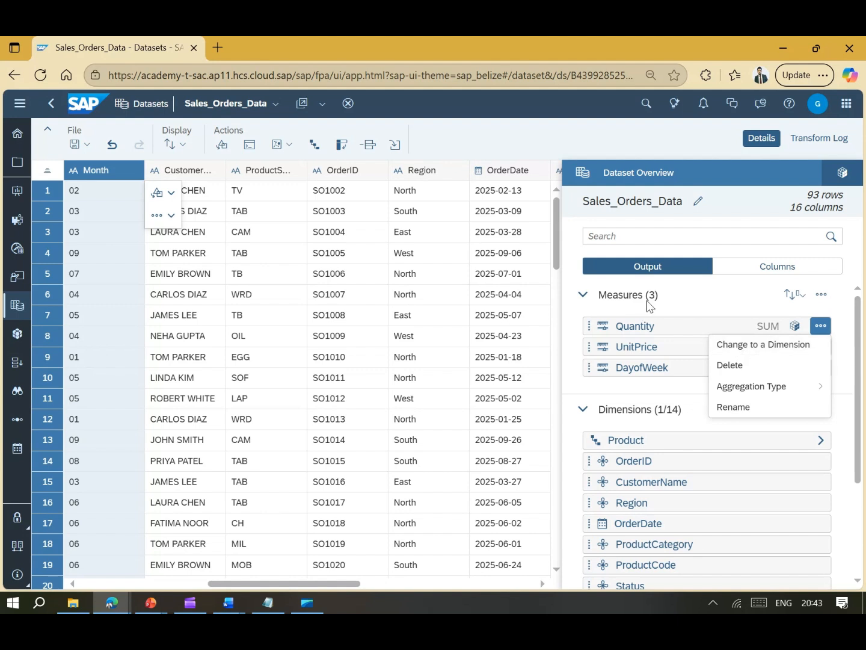
left_click(652, 386)
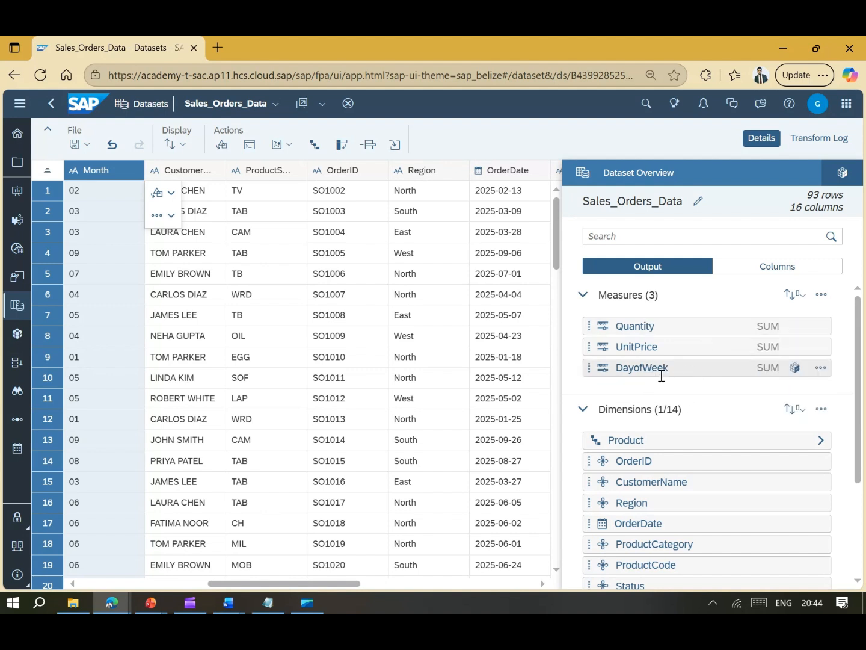
- Change DayofWeek from a measure to a dimension, then check the Month dimension's options
left_click(821, 368)
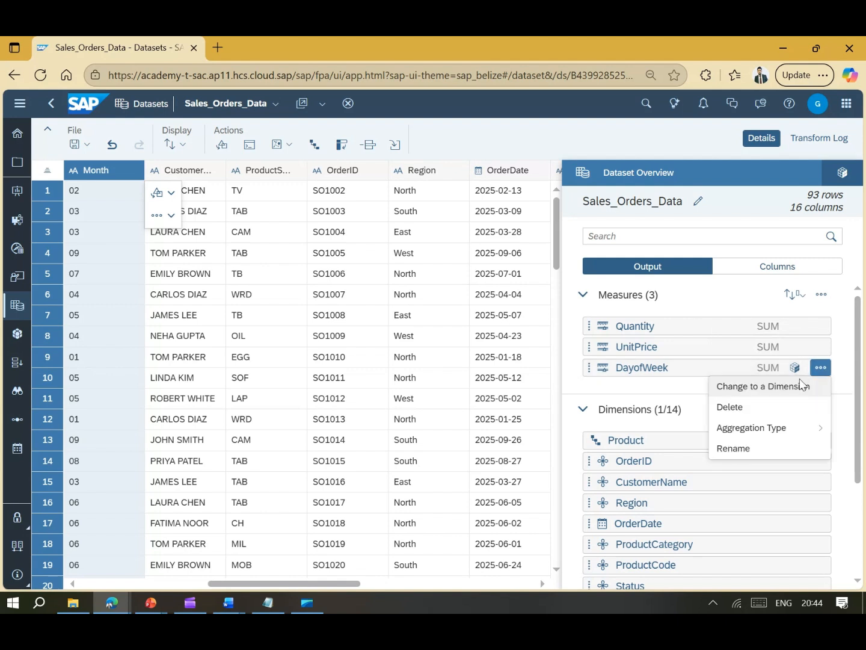
left_click(785, 387)
scroll(741, 382, "down", 3)
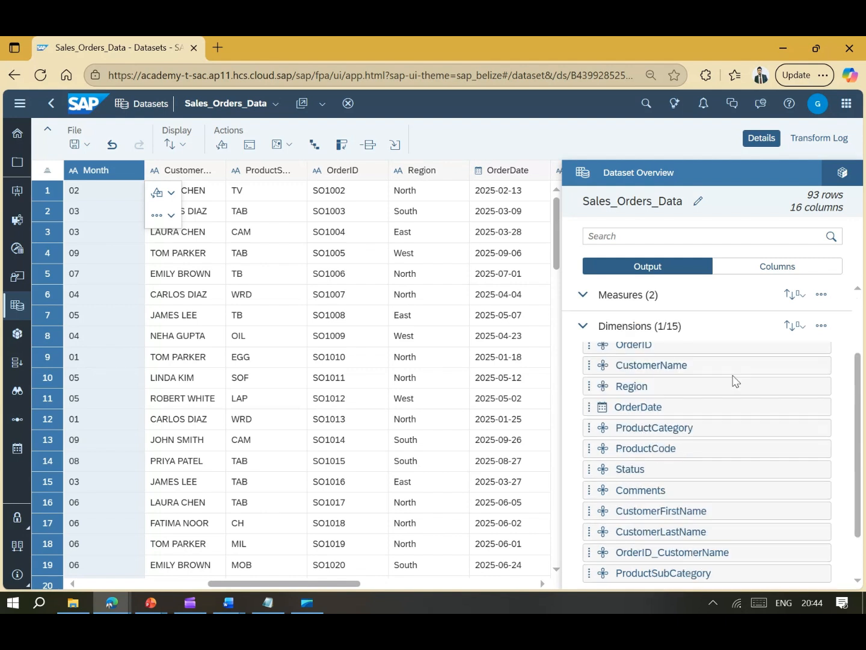
scroll(722, 422, "down", 2)
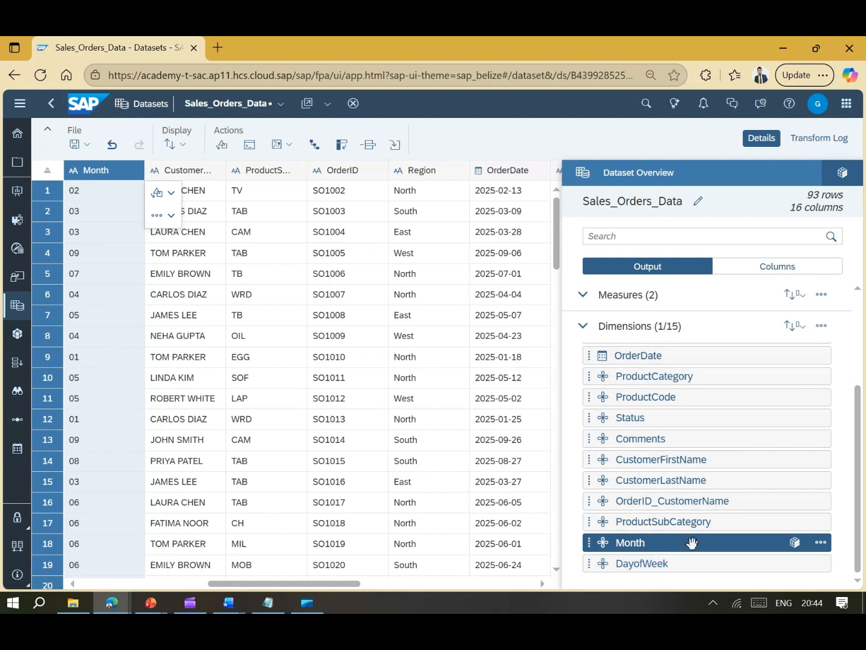
left_click(821, 543)
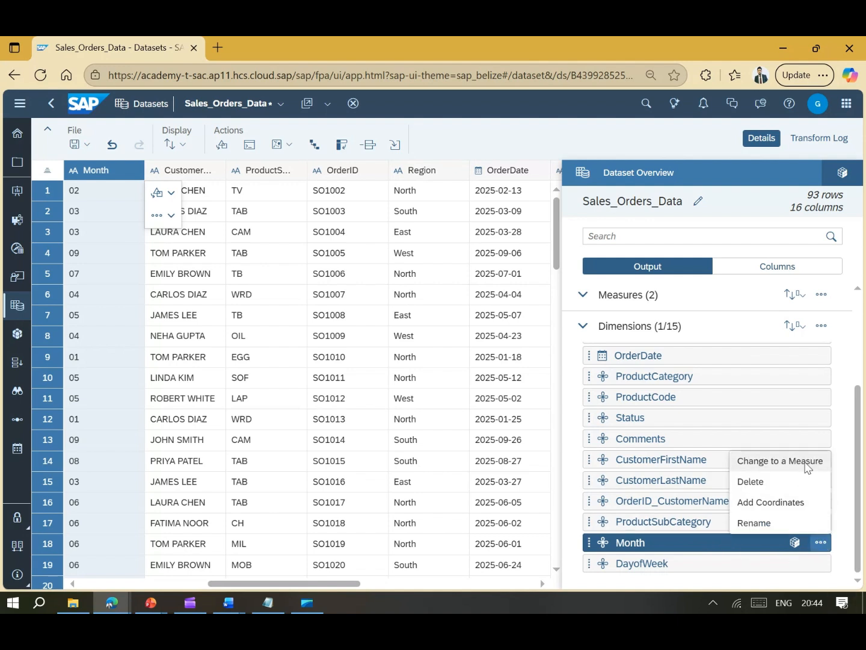
left_click(848, 476)
scroll(847, 469, "up", 3)
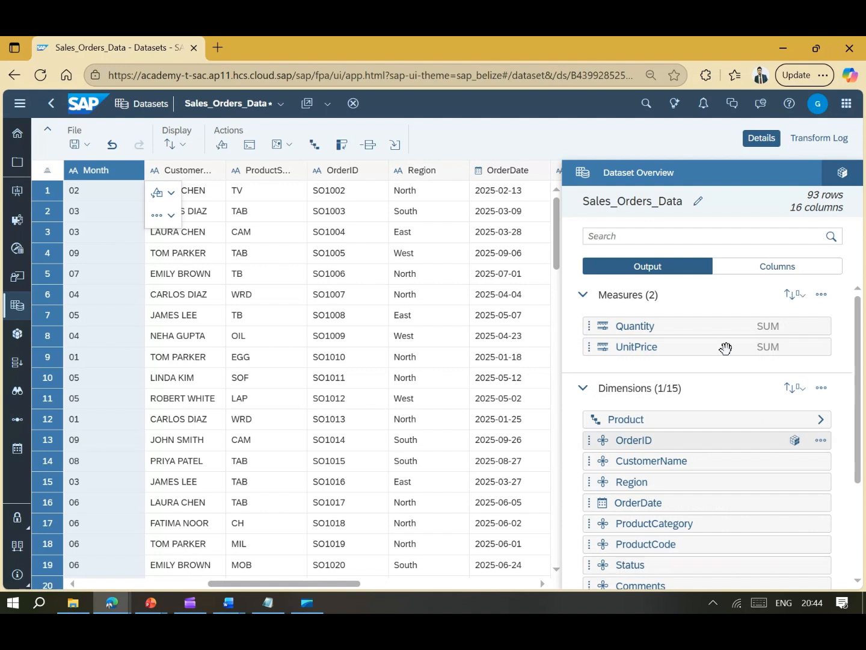